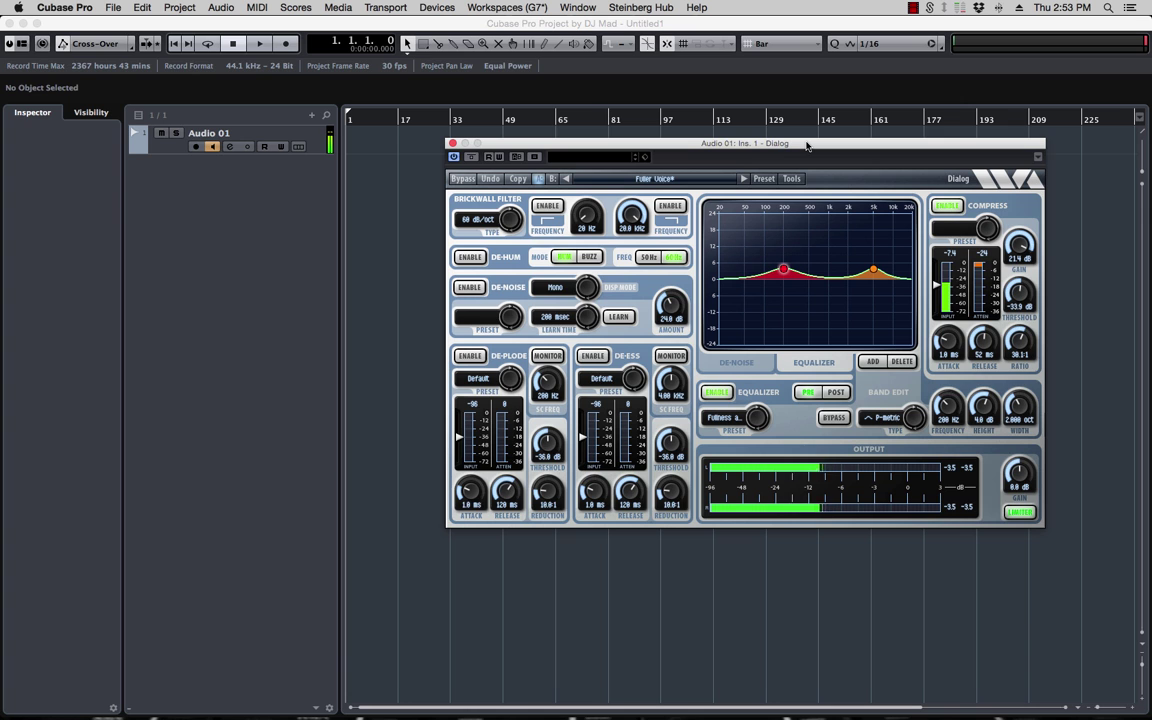
Step: Reposition the Dialog plug-in window of the Audio 01 track over the project and close it
drag(807, 145, 710, 165)
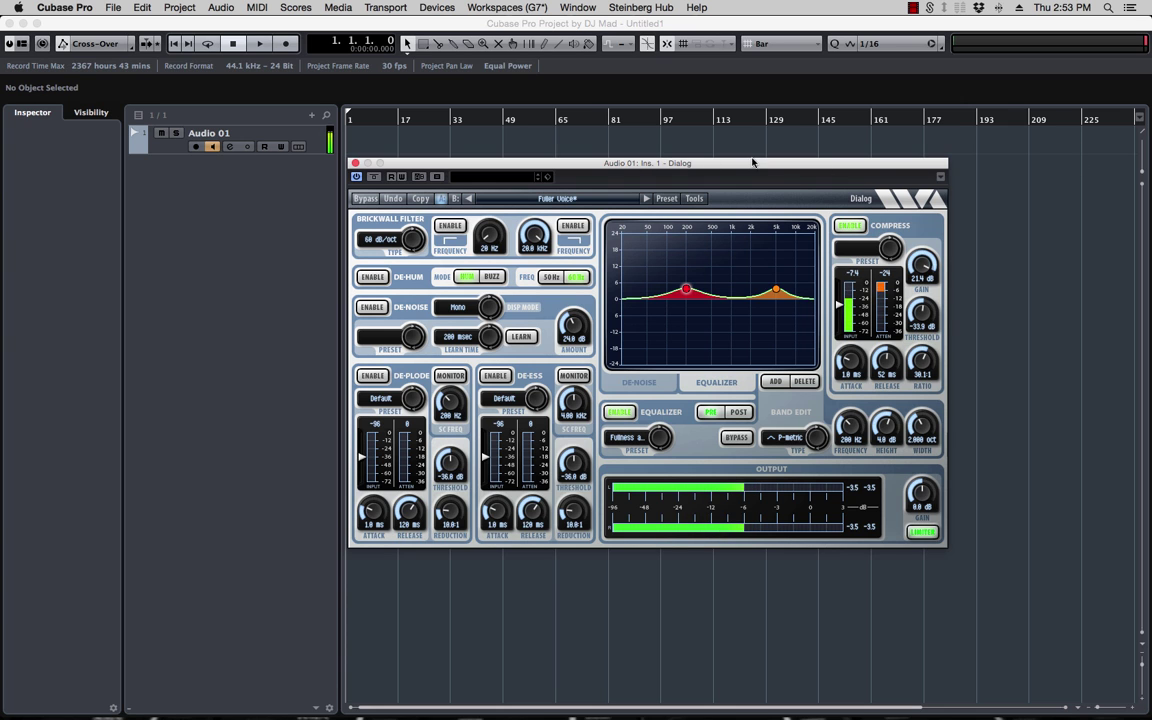
mouse_move(718, 165)
mouse_down()
mouse_move(732, 137)
mouse_move(714, 154)
mouse_move(716, 145)
mouse_up()
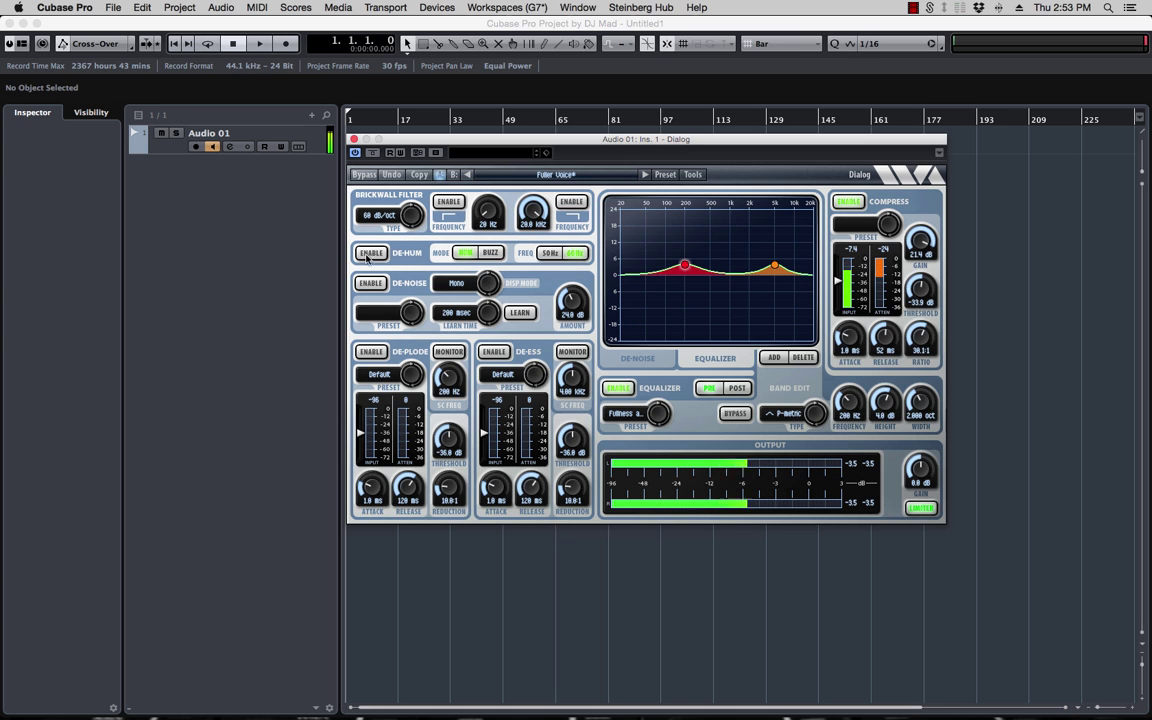
drag(721, 142, 638, 157)
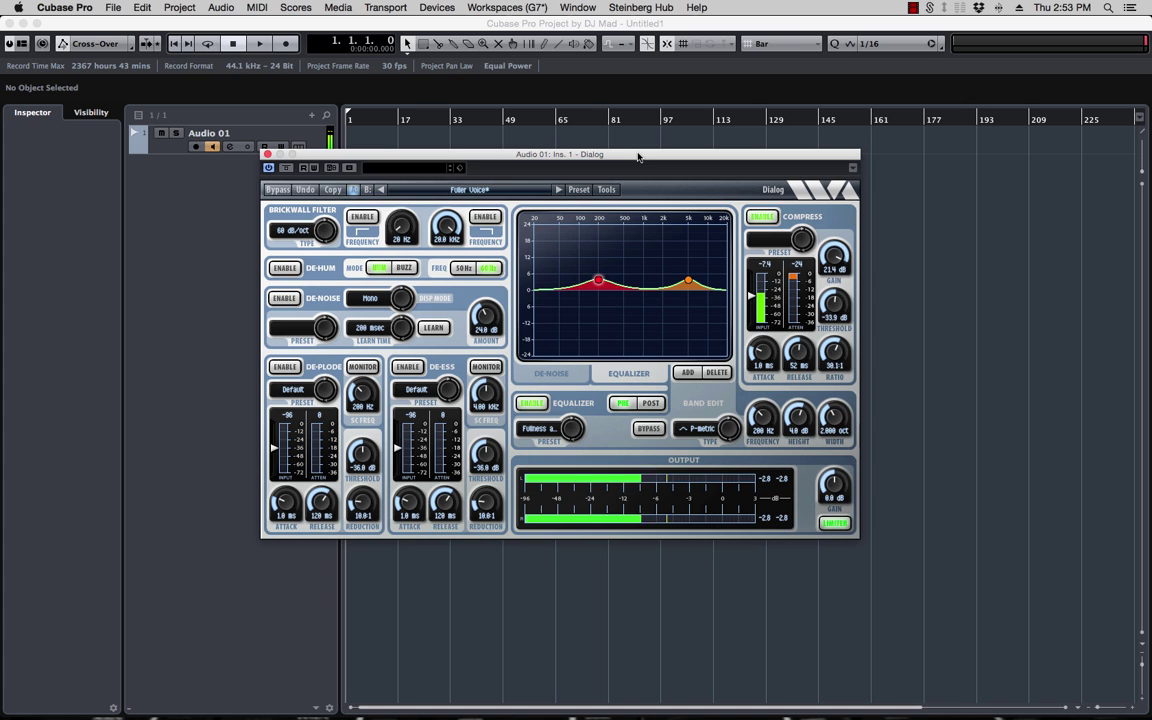
click(266, 155)
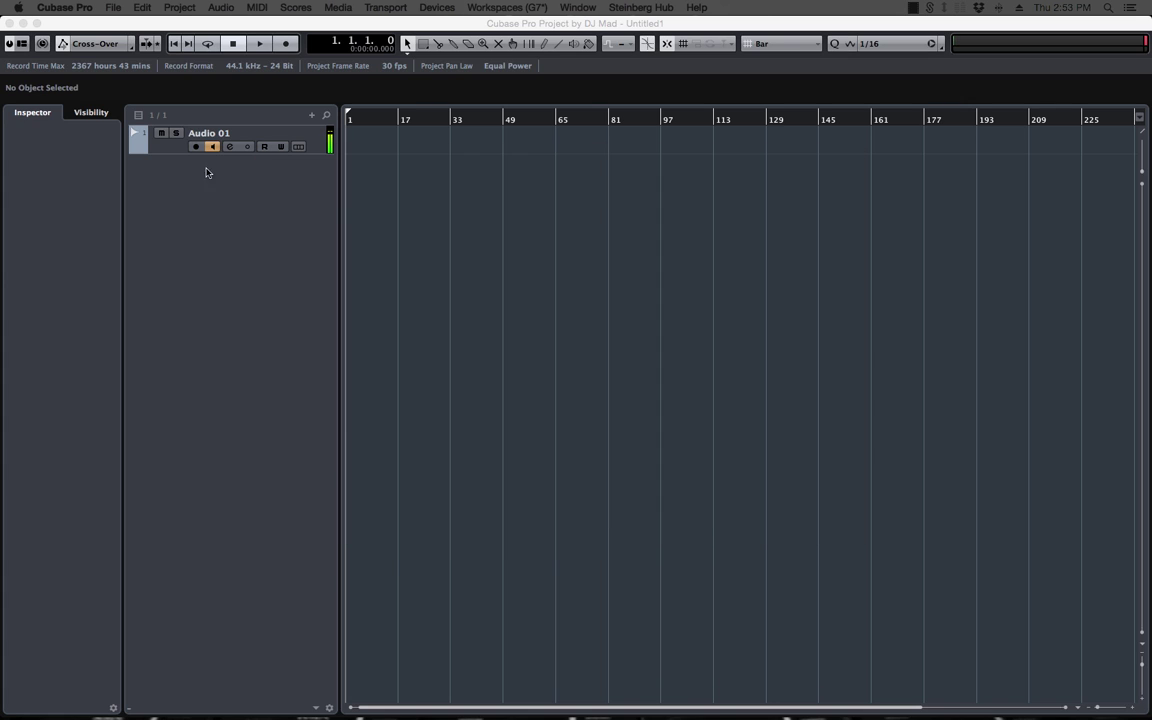
Step: Add one mono audio track below Audio 01
click(166, 147)
right_click(170, 148)
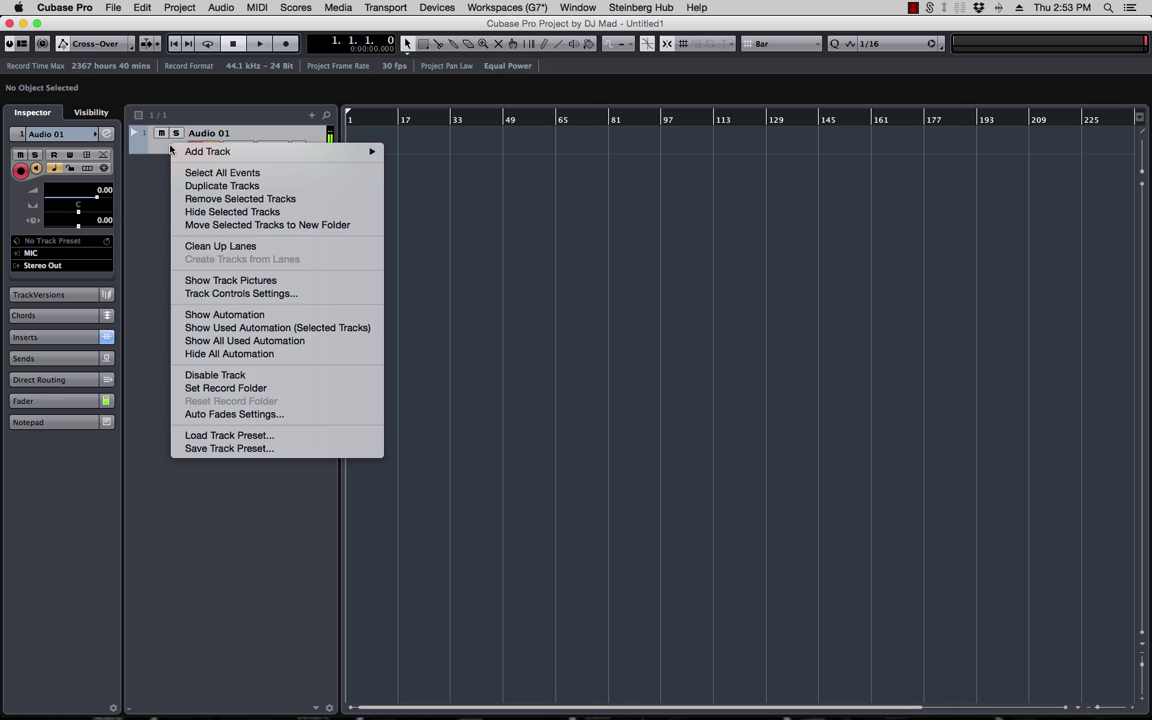
click(634, 238)
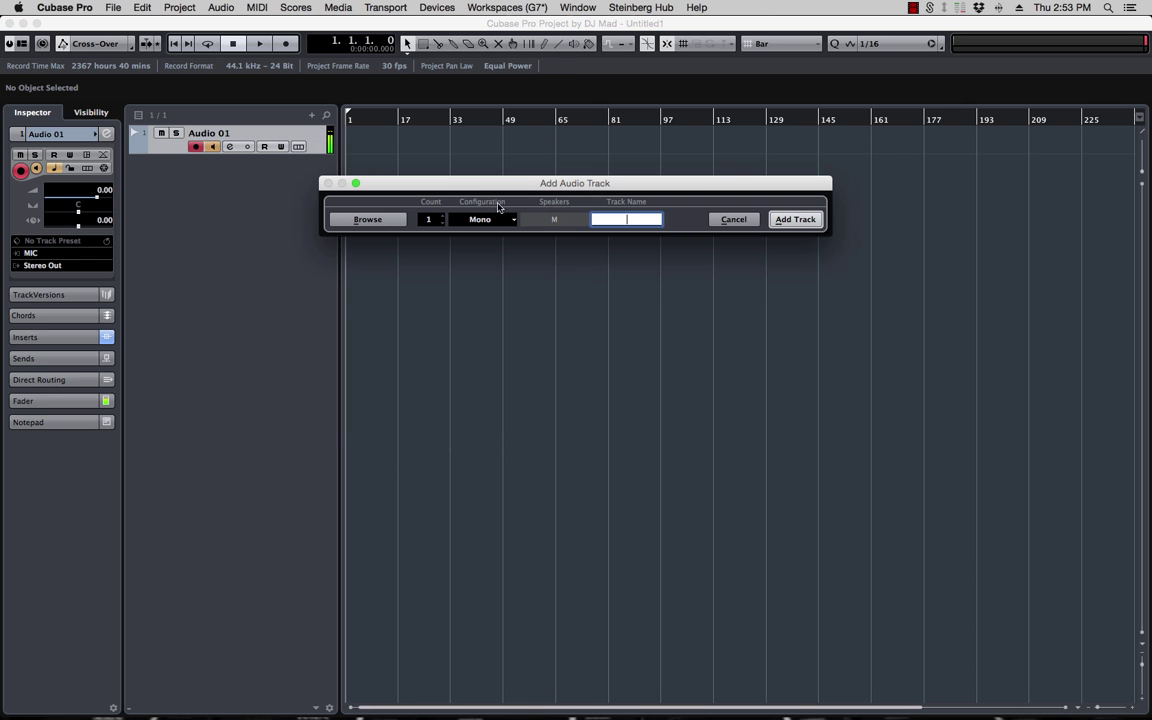
click(796, 220)
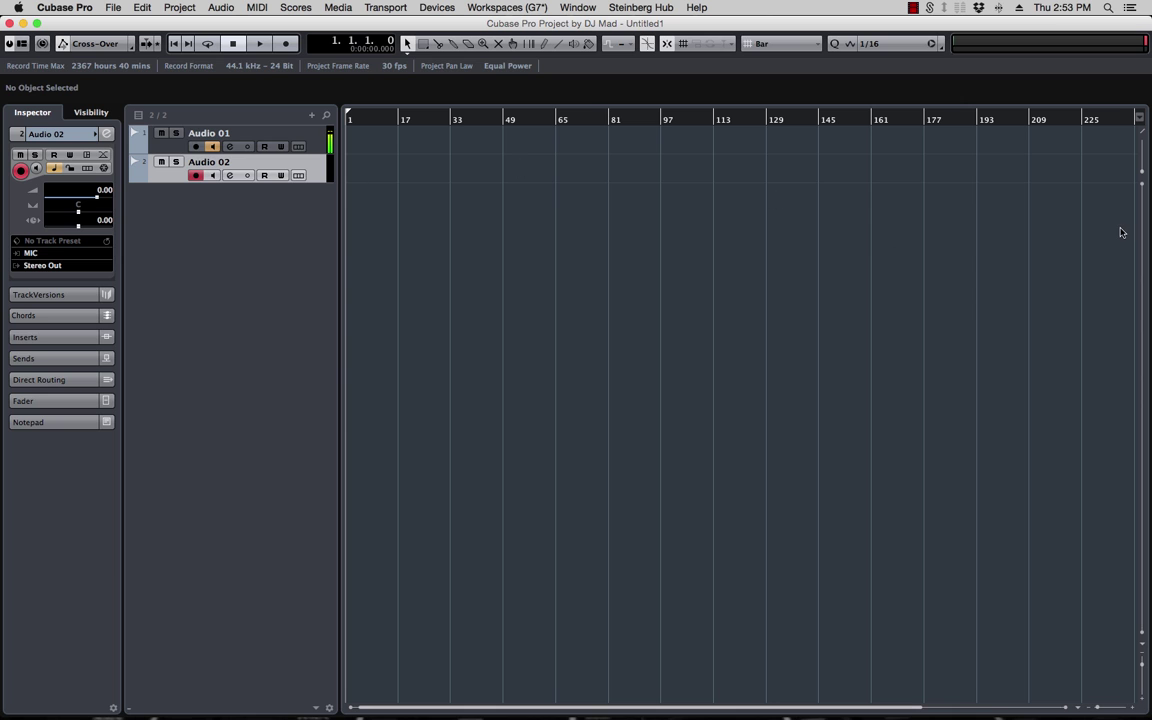
Step: Examine the Audio 02 channel settings, including its channel and input routing choices, and close them without changing anything
click(229, 175)
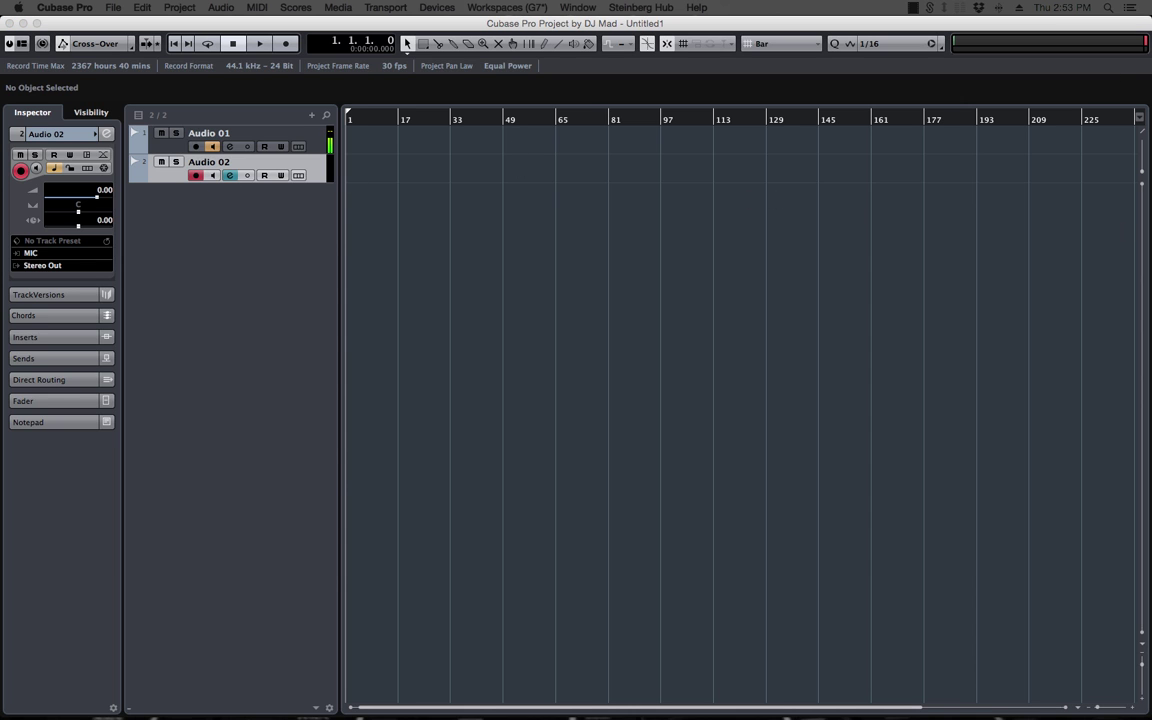
click(390, 177)
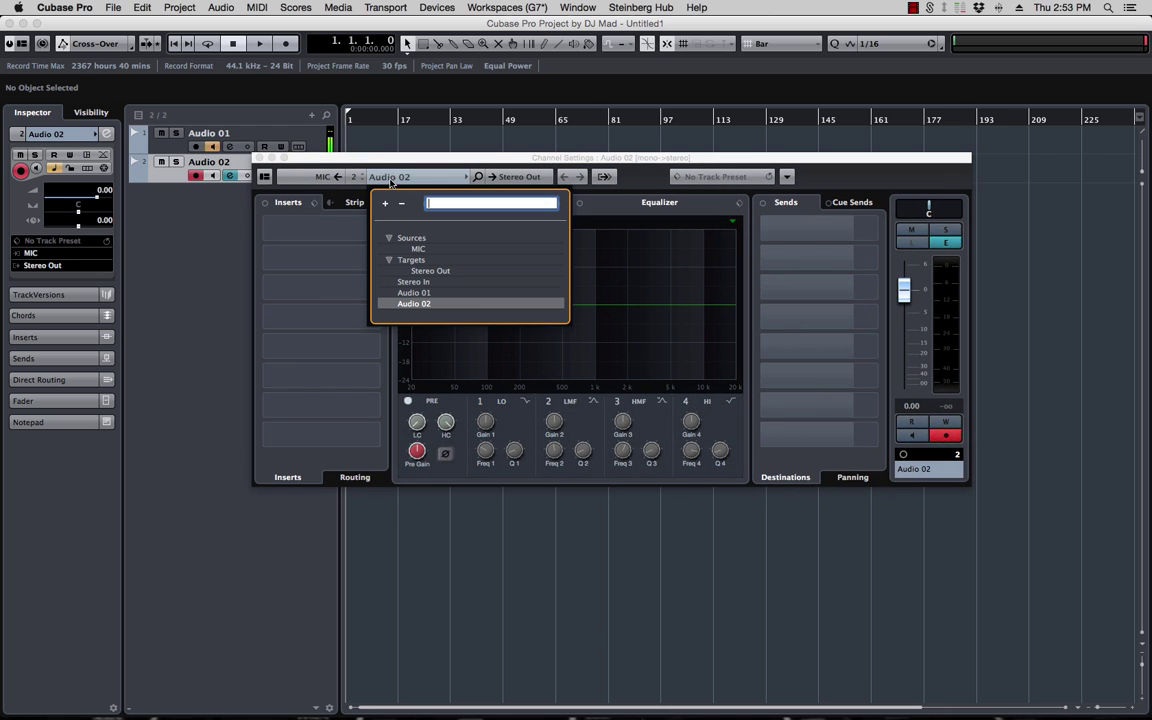
click(432, 160)
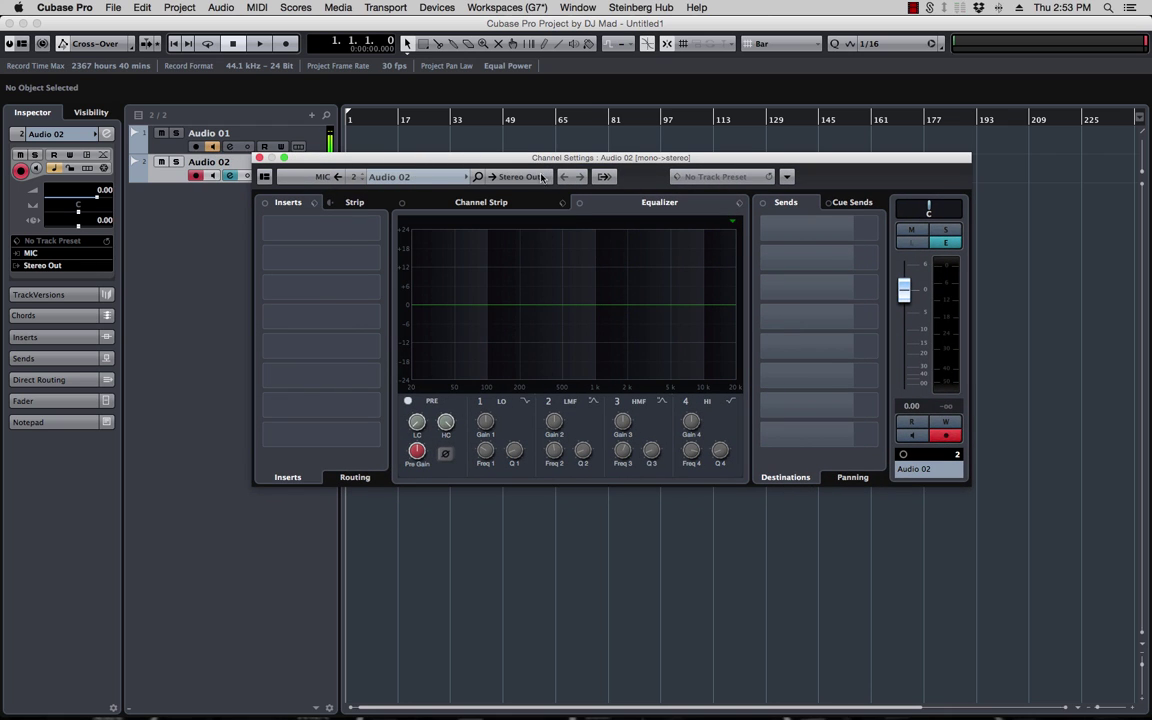
click(317, 177)
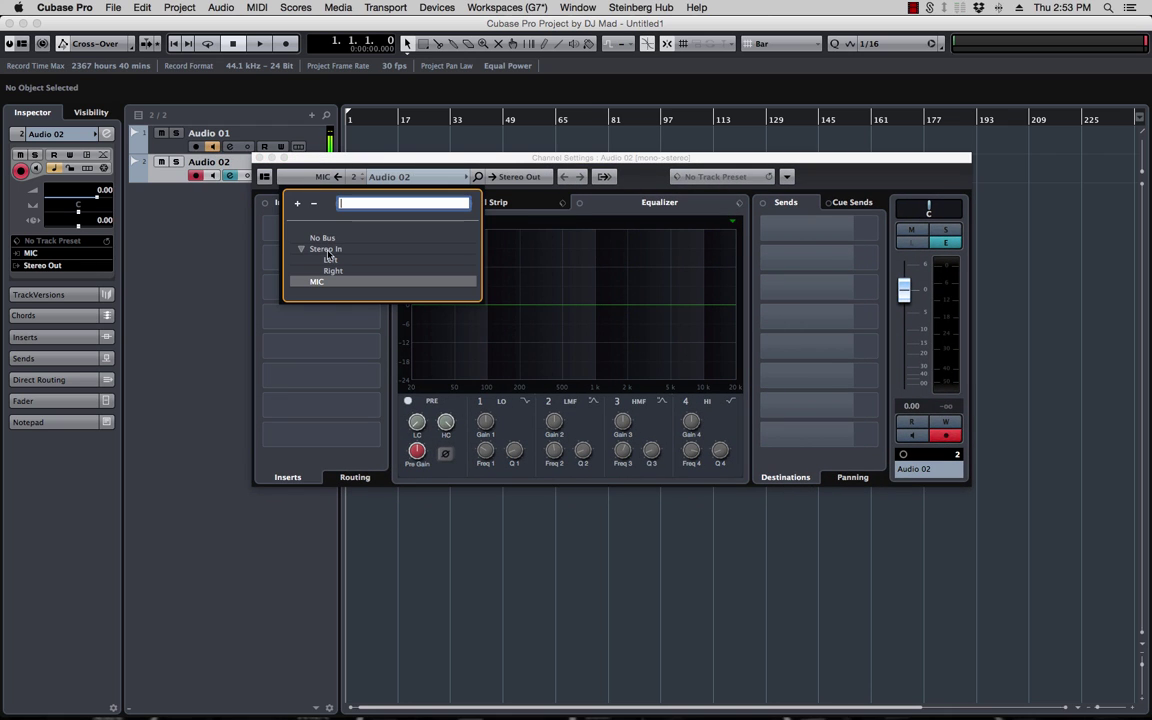
click(371, 155)
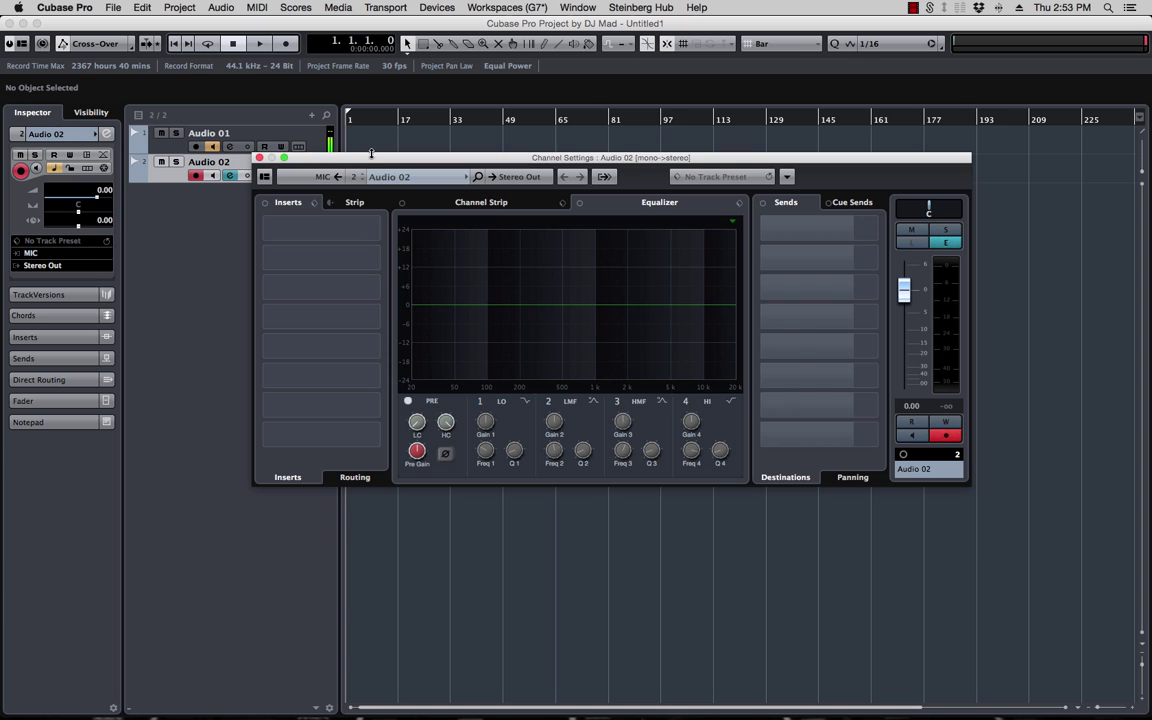
click(259, 158)
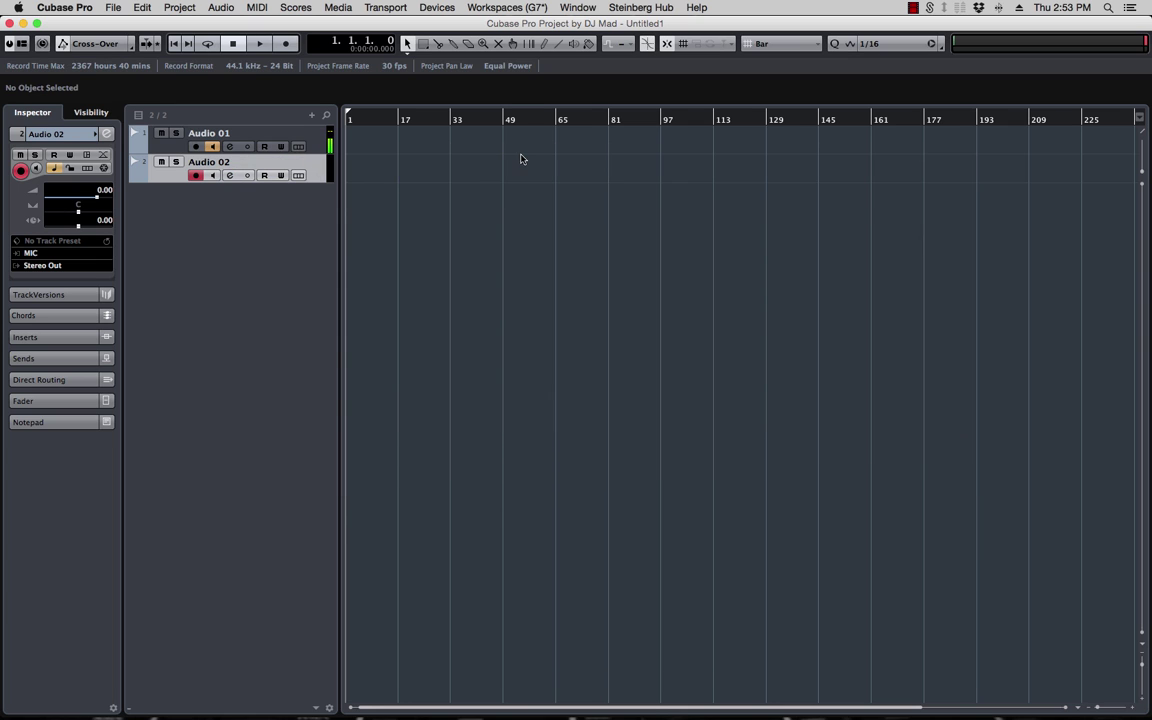
Step: Add one instrument track with VPS Metrum as its instrument, finding it by searching for METRU
right_click(166, 181)
mouse_move(200, 183)
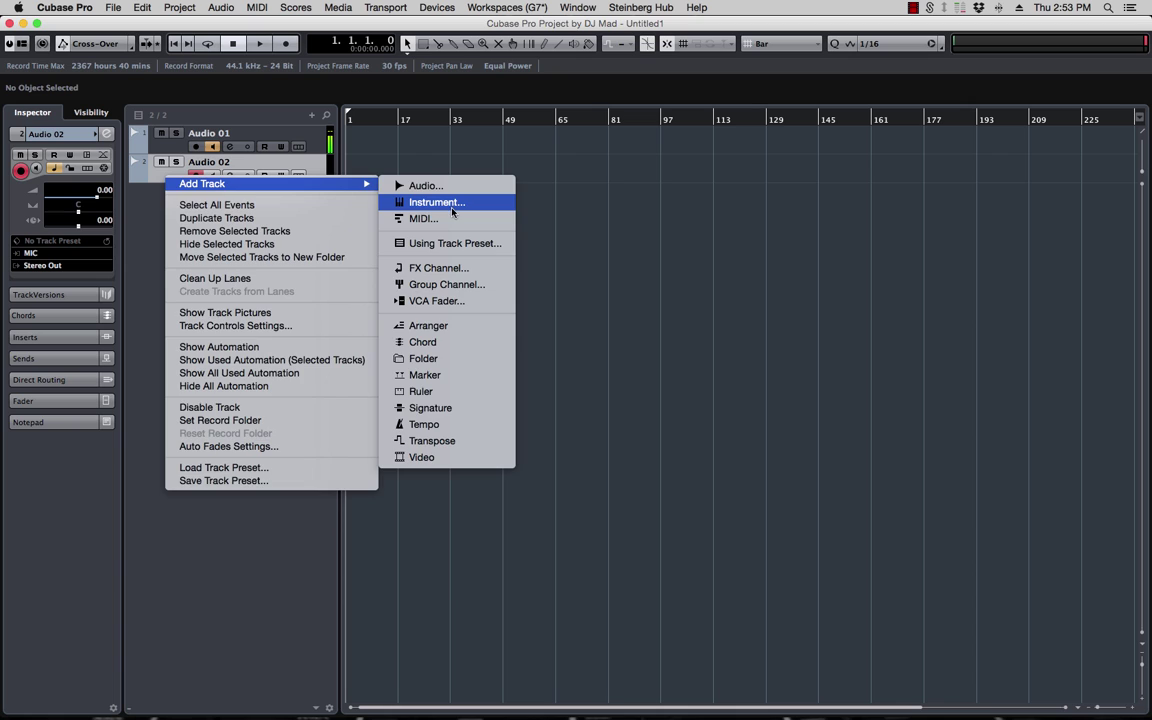
click(440, 200)
click(568, 219)
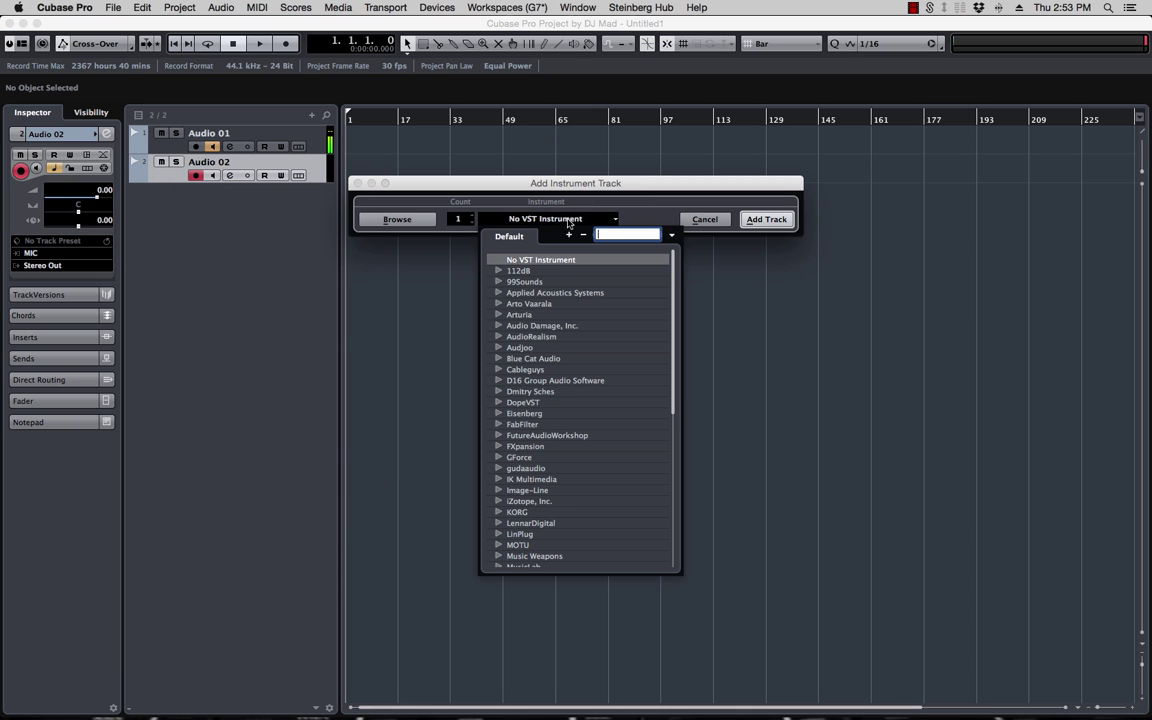
text(METRU)
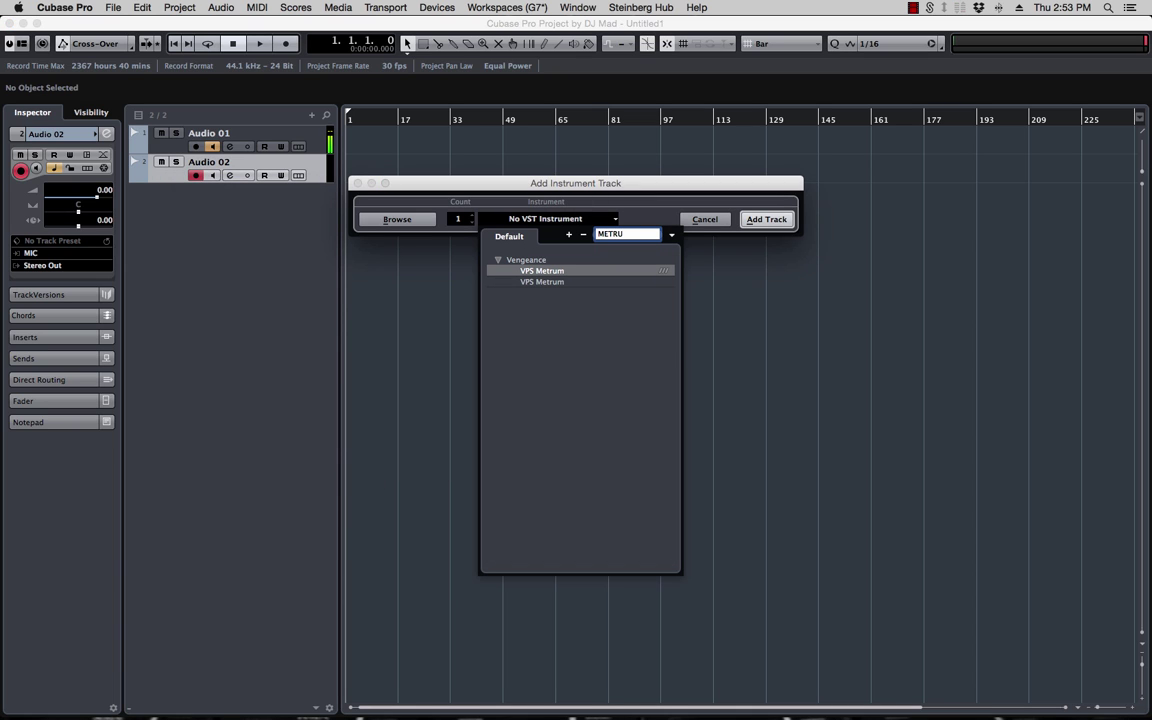
key(Return)
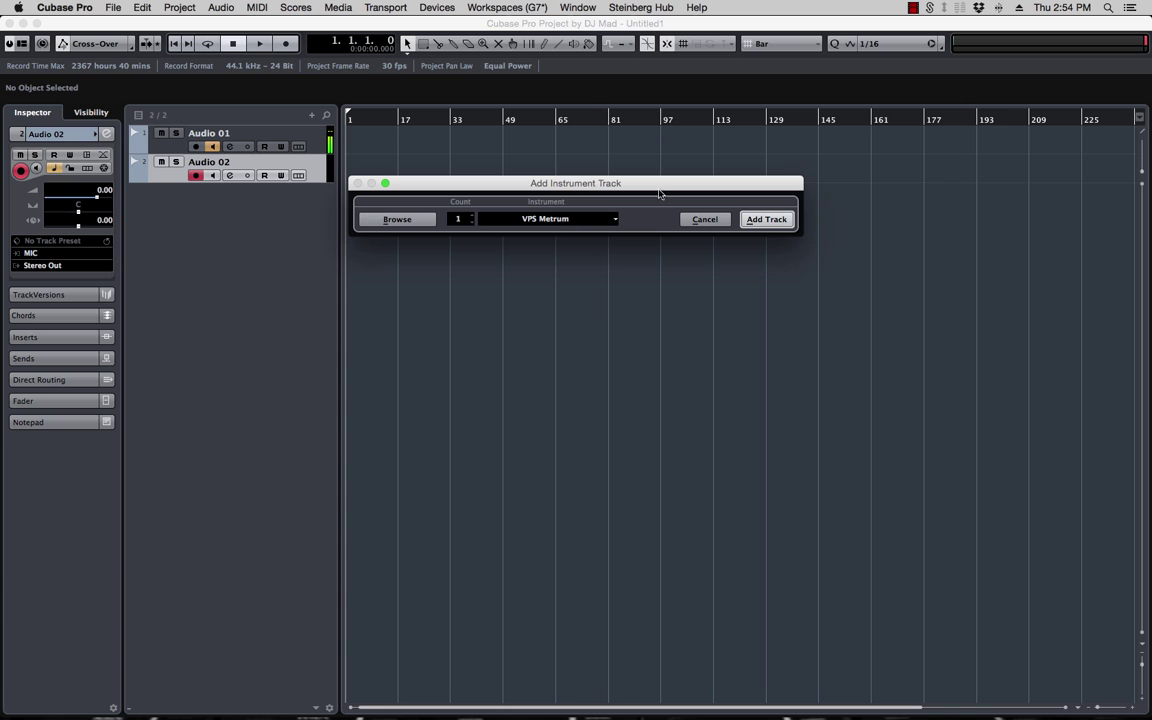
click(777, 221)
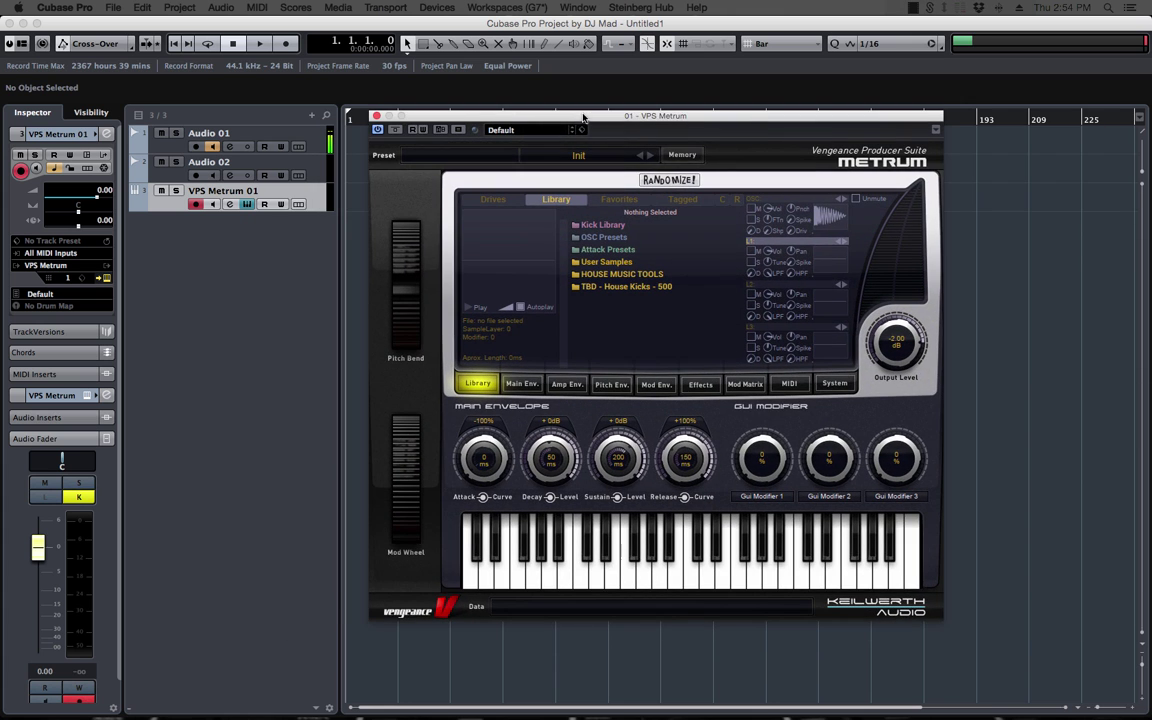
Step: Move the Metrum window clear of the tracks and set the locator range from bar 17 to bar 33 on a Bar grid
drag(467, 117, 631, 251)
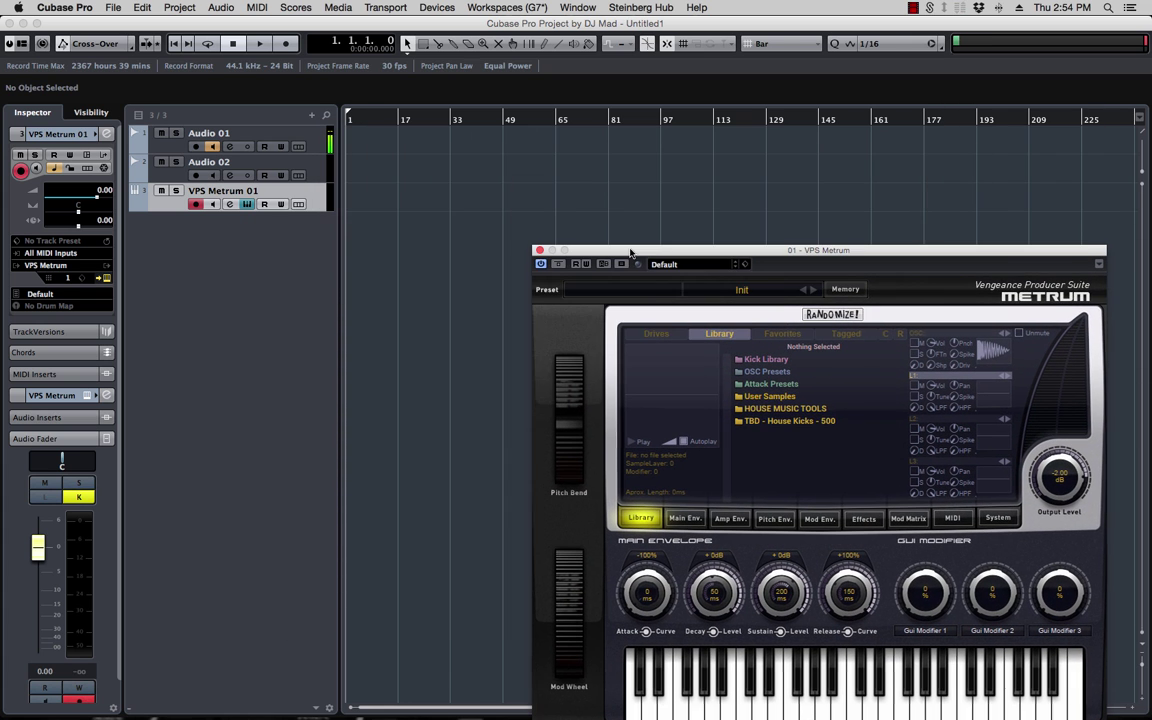
drag(404, 110, 454, 110)
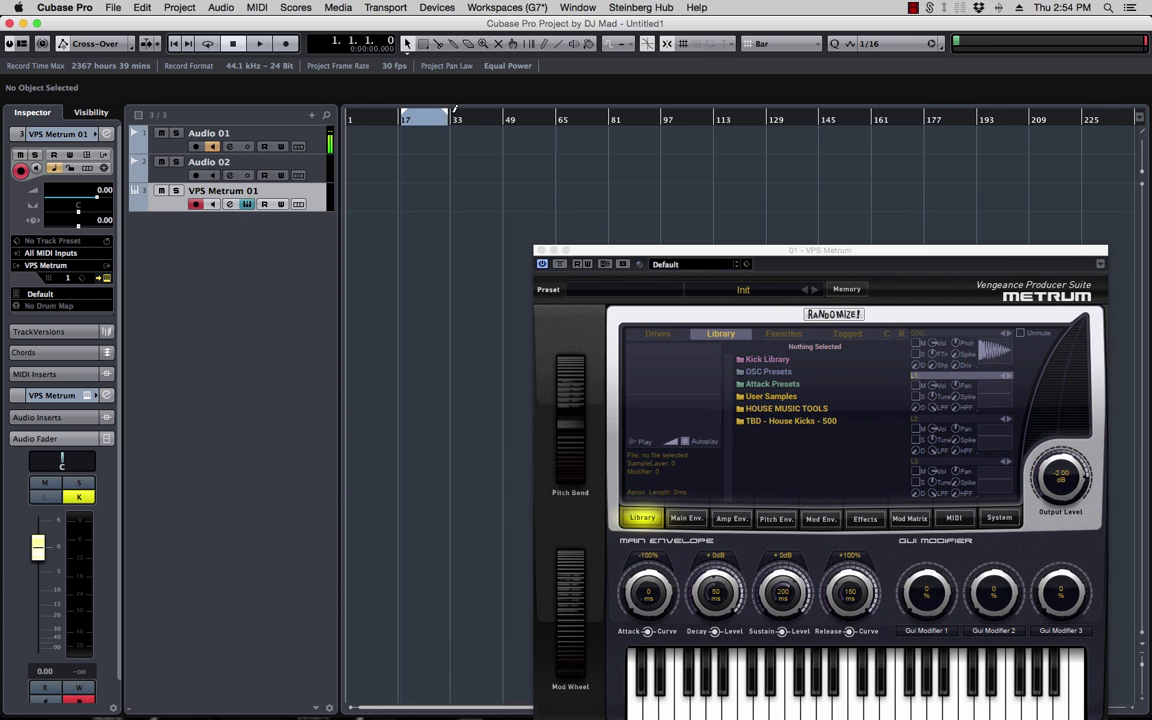
click(775, 44)
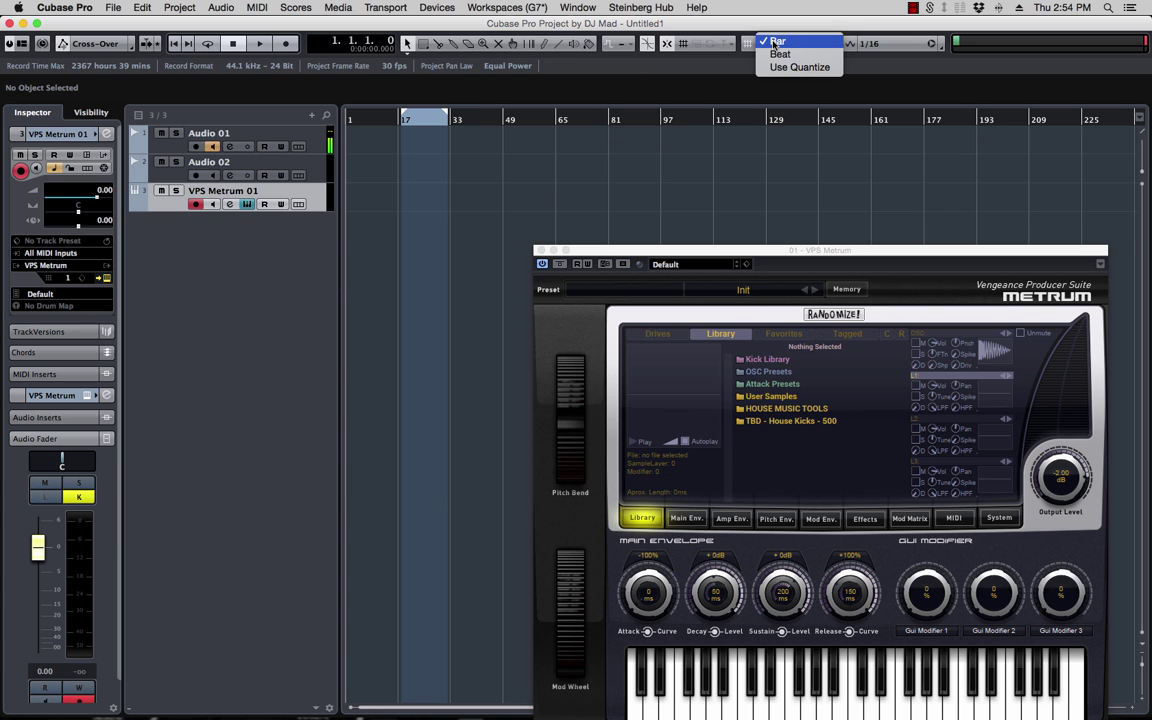
click(782, 42)
key(h)
key(h)
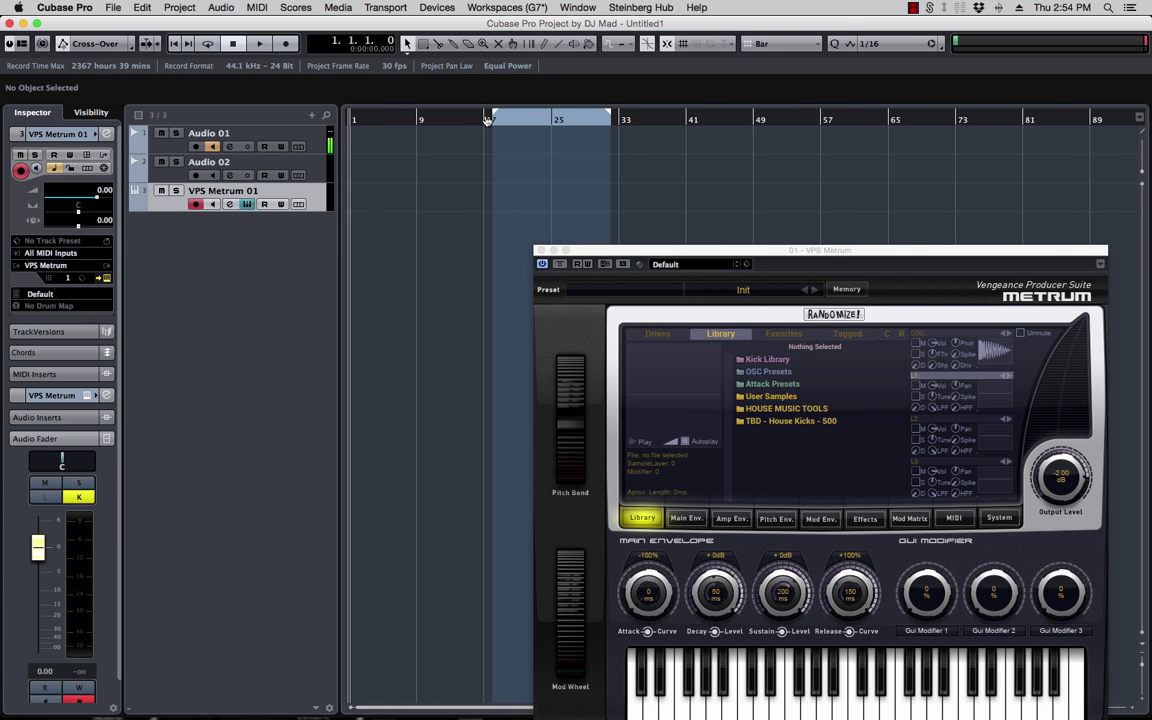
drag(487, 119, 485, 119)
drag(607, 116, 618, 117)
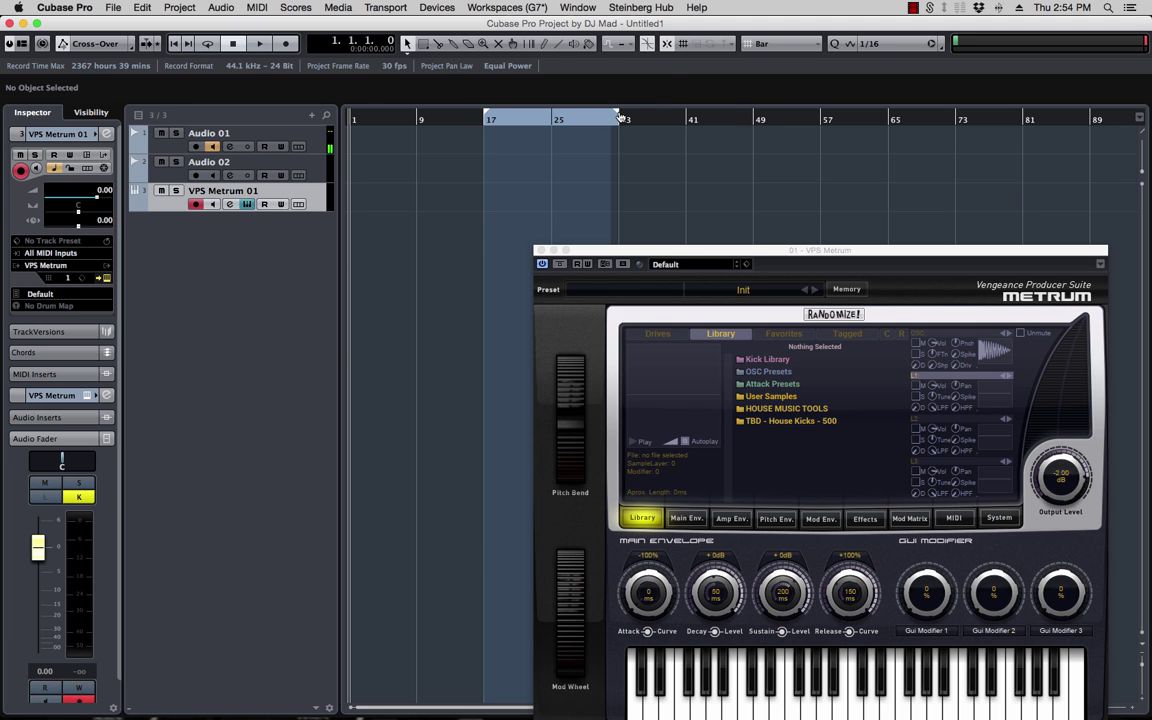
Step: Create a MIDI part on the VPS Metrum 01 track between the locators and open it in the Key Editor, closing the Metrum window
double_click(514, 204)
drag(613, 257, 695, 257)
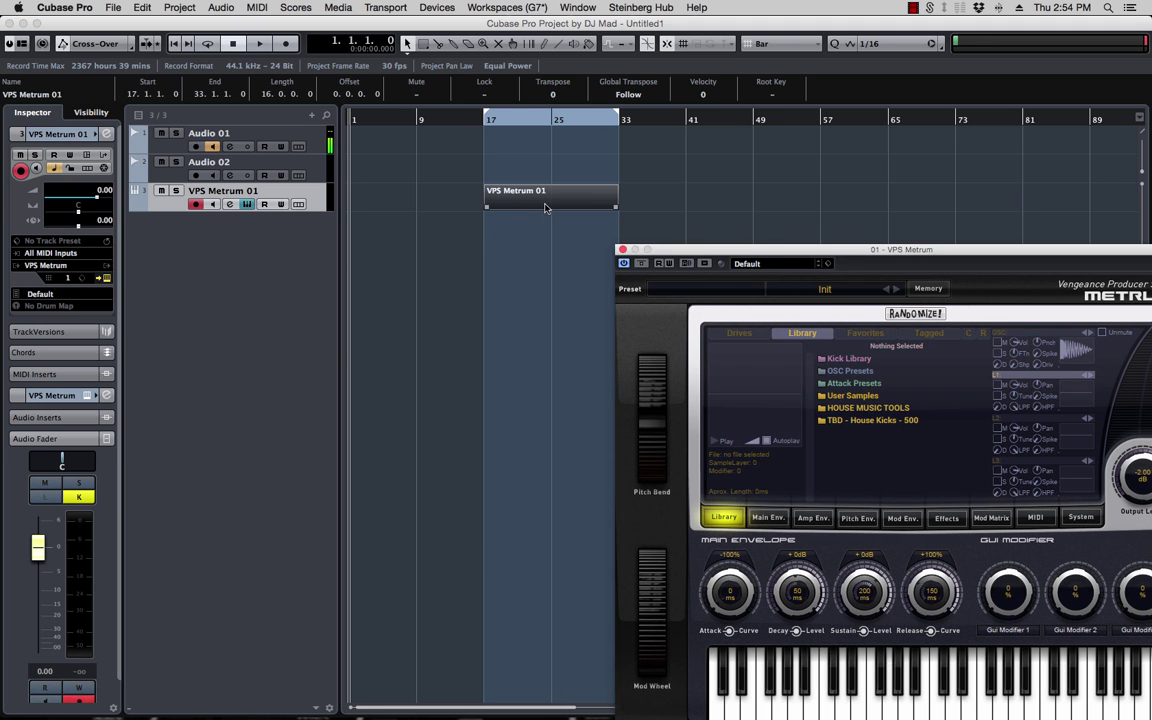
double_click(488, 186)
click(621, 249)
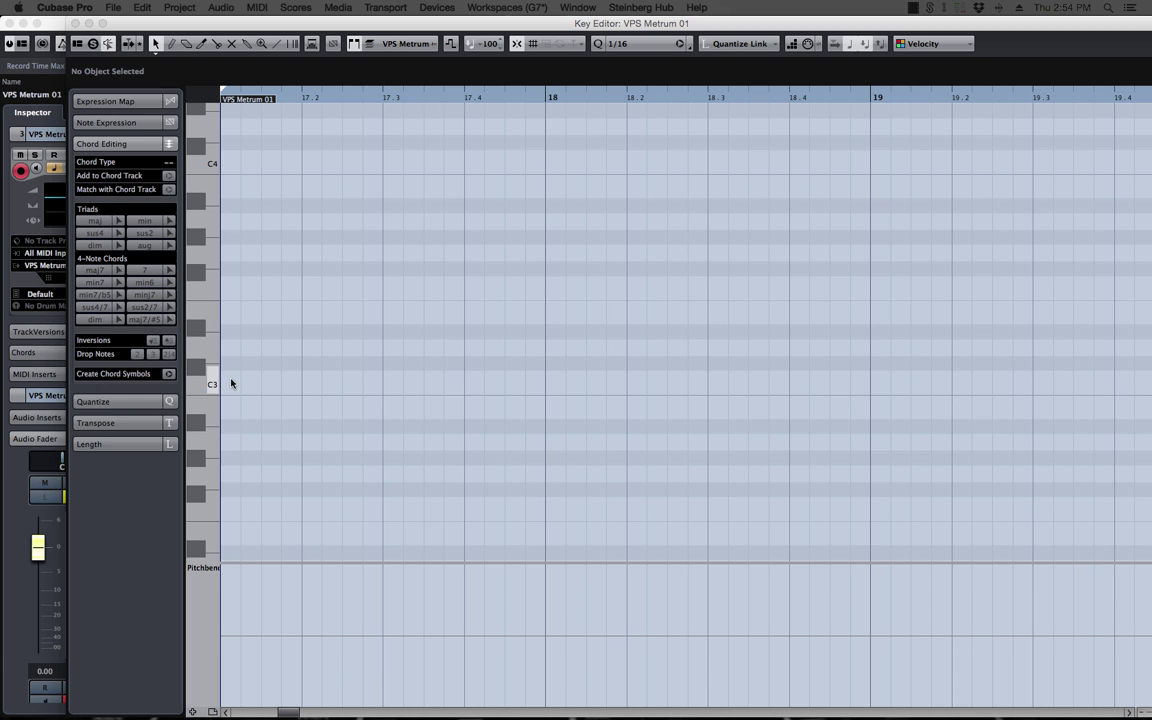
Step: Set the Key Editor's quantize value to 1/4, leaving the length quantize on Quantize Link
scroll(321, 270, left, 3)
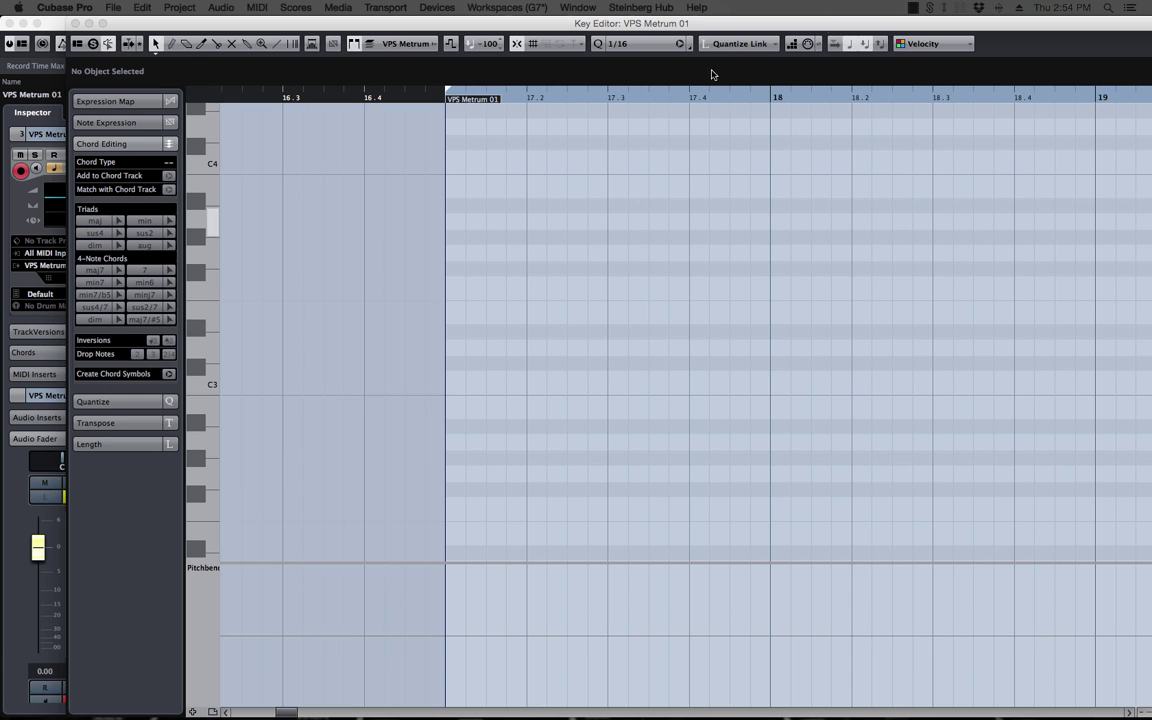
click(741, 44)
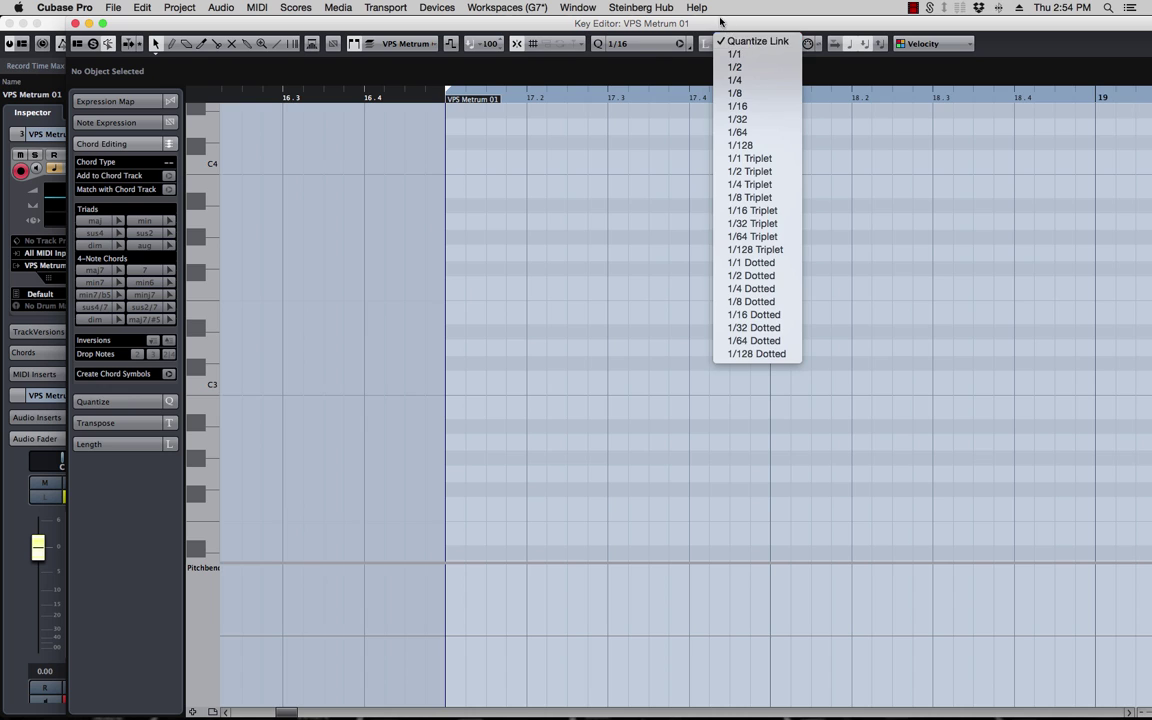
click(640, 43)
click(640, 43)
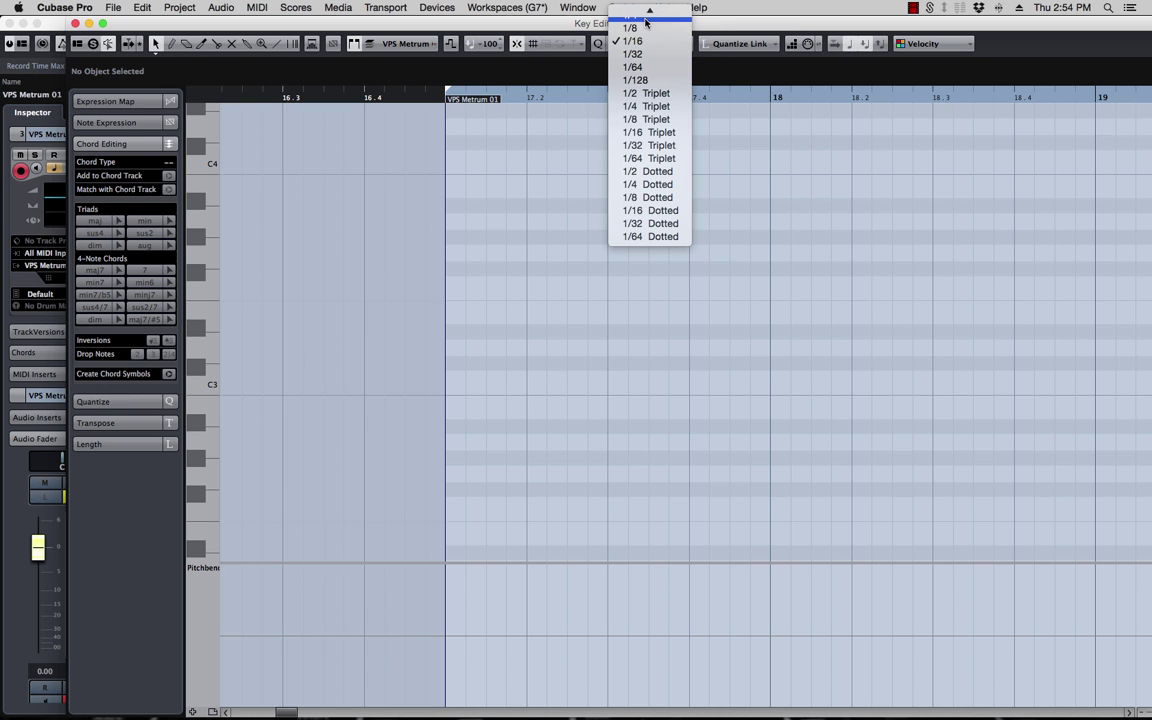
click(587, 145)
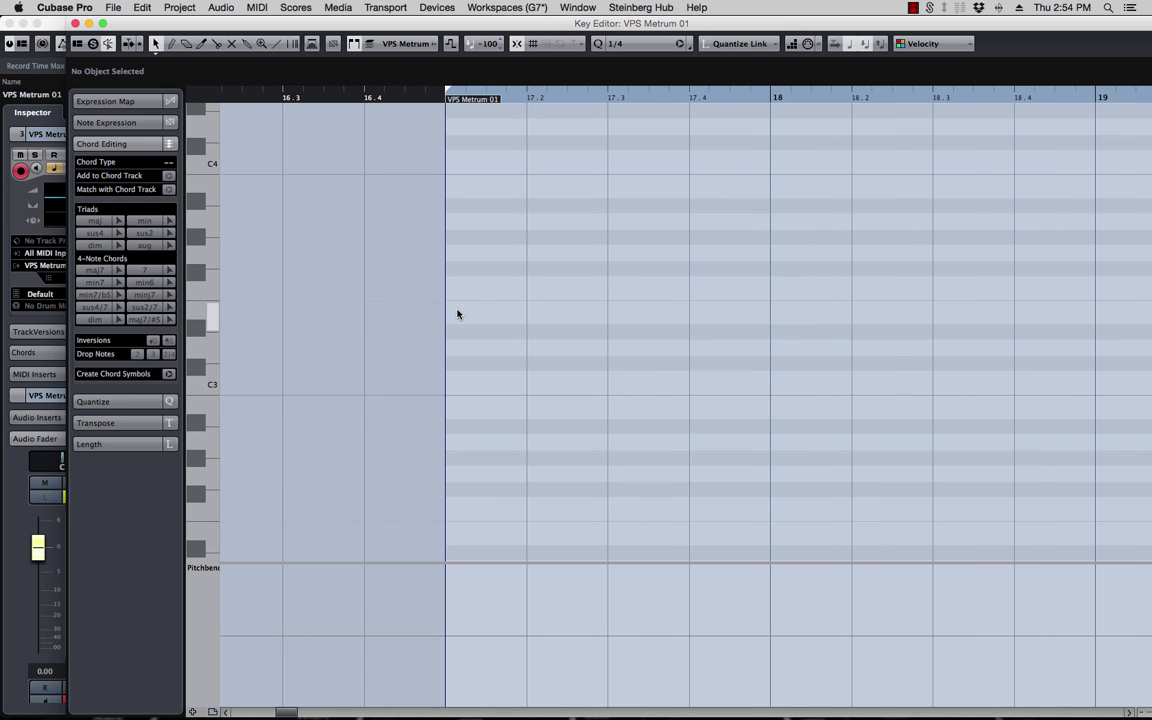
Step: Fill the part with a row of quarter notes on G3 from bar 17 to bar 33 using the Line tool, and test playback
right_click(614, 309)
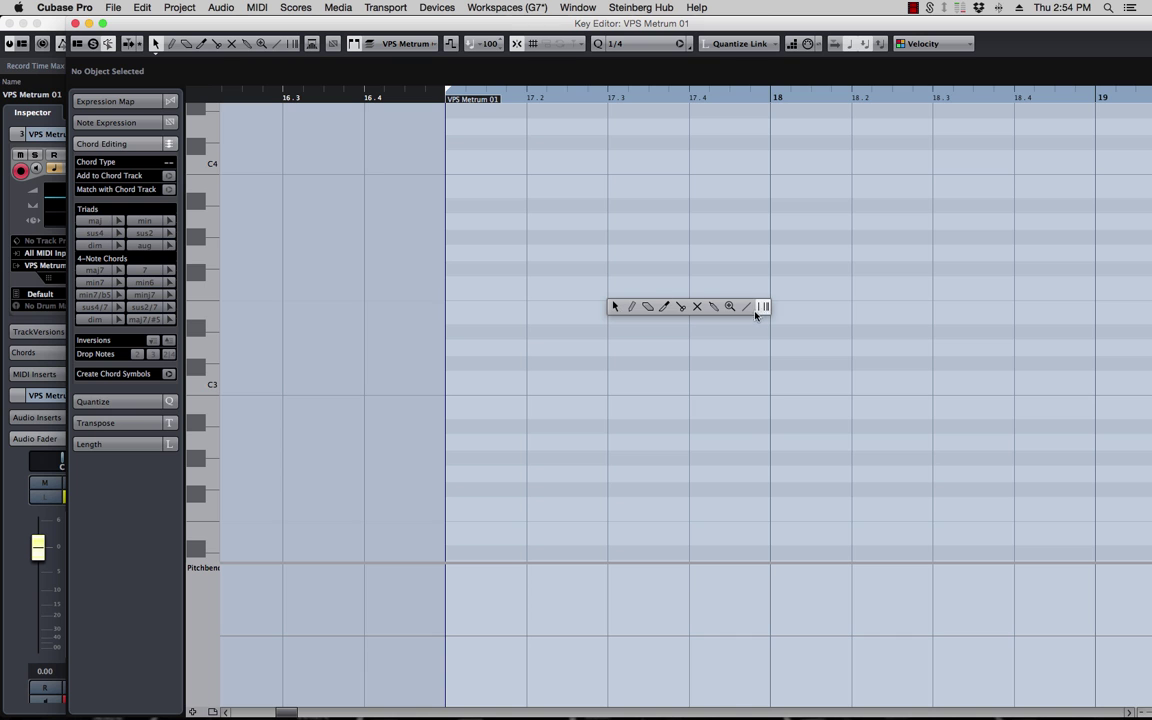
click(746, 307)
scroll(708, 317, down, 4)
scroll(689, 317, down, 6)
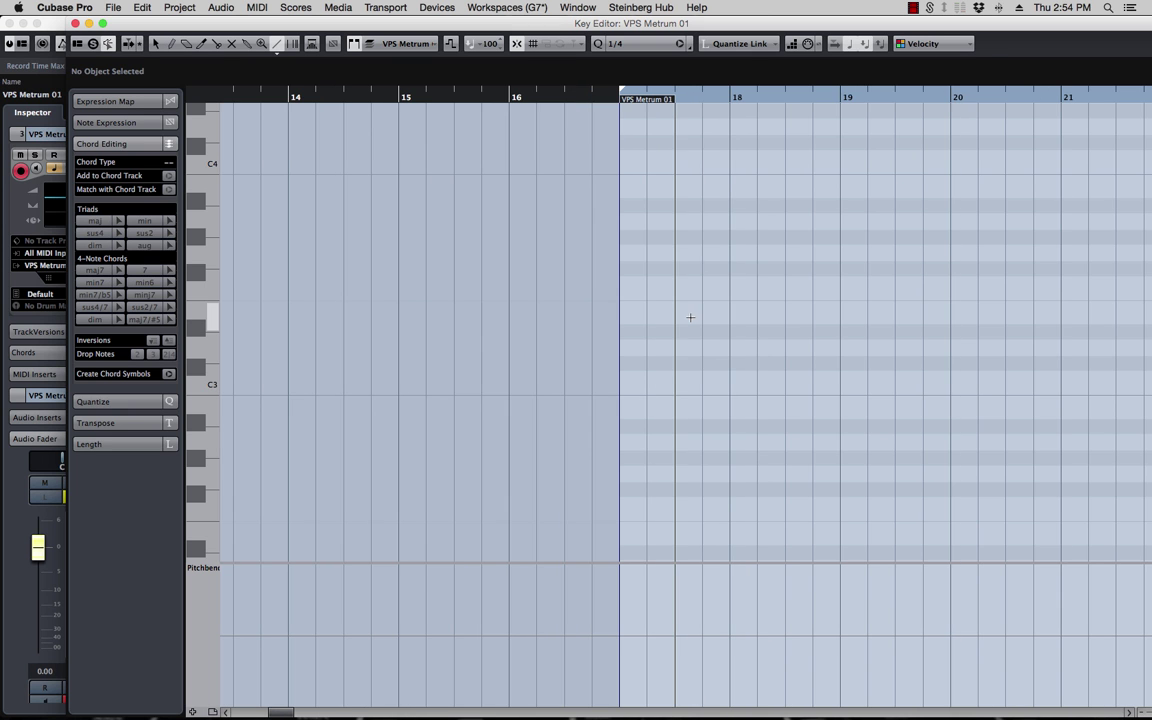
scroll(687, 317, right, 5)
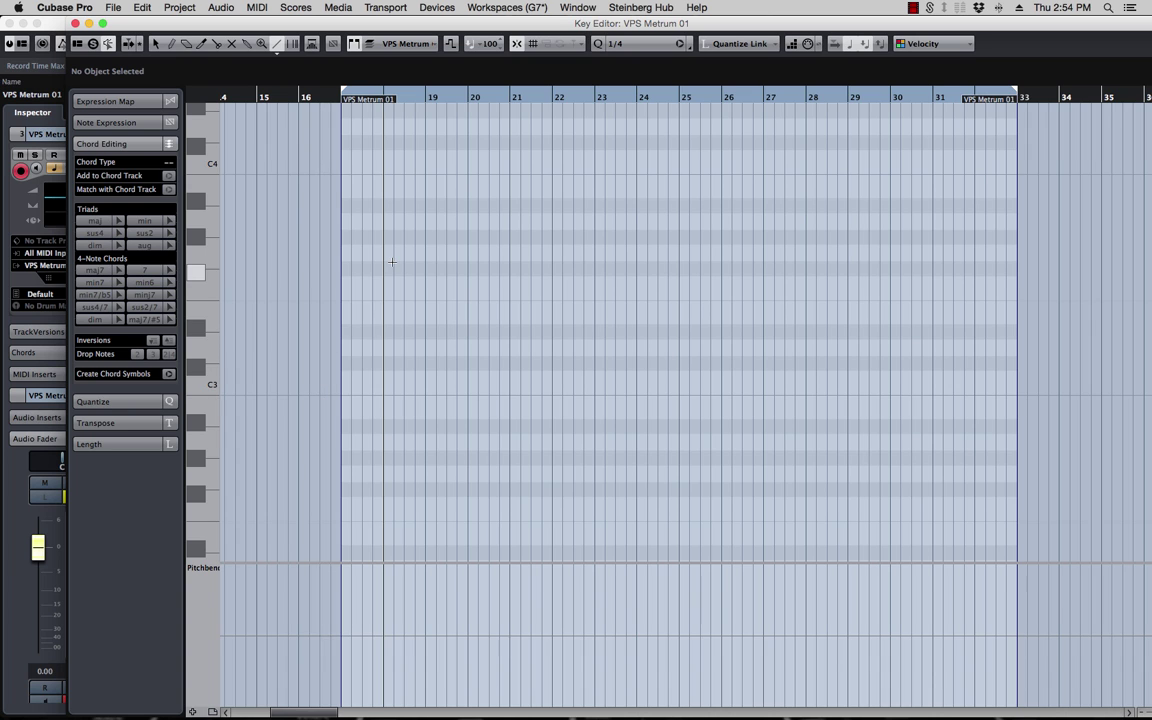
mouse_move(343, 250)
mouse_down()
mouse_move(900, 237)
mouse_move(1016, 254)
mouse_up()
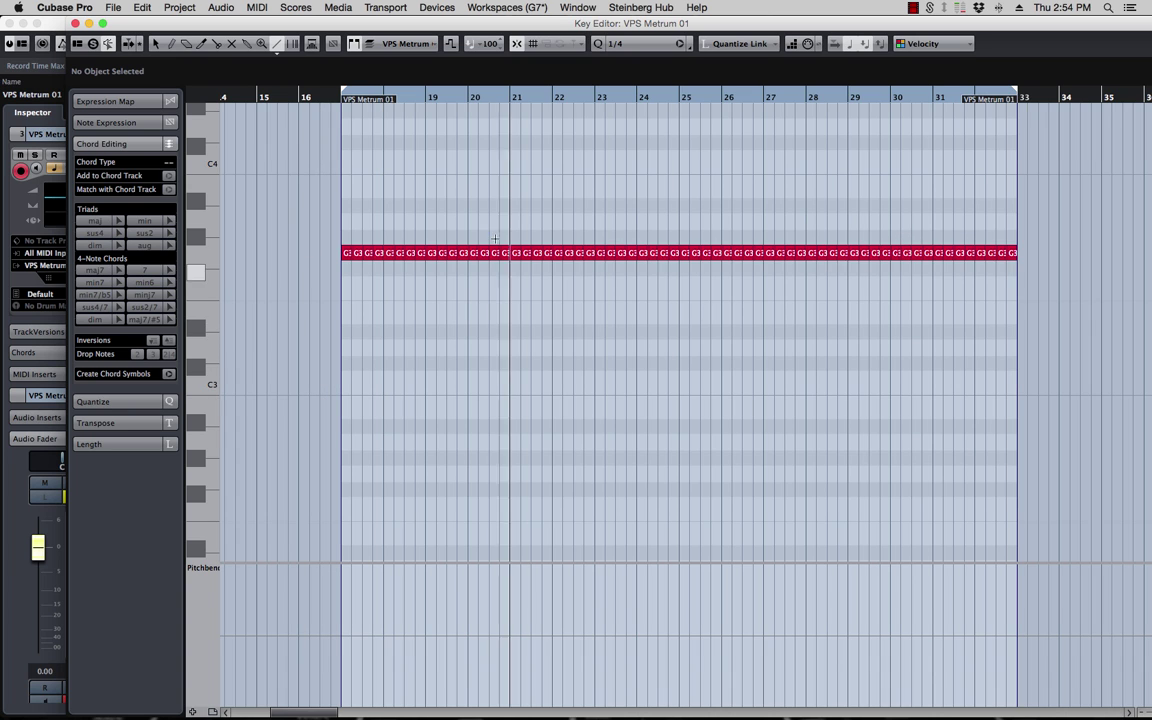
key(space)
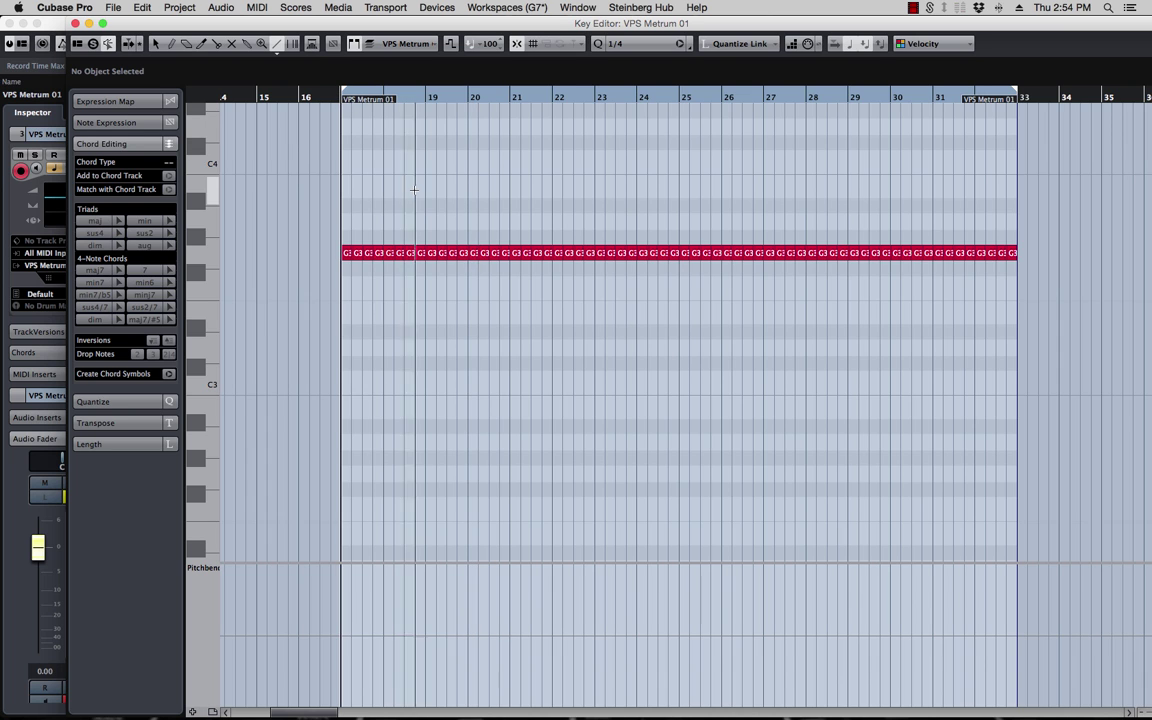
key(space)
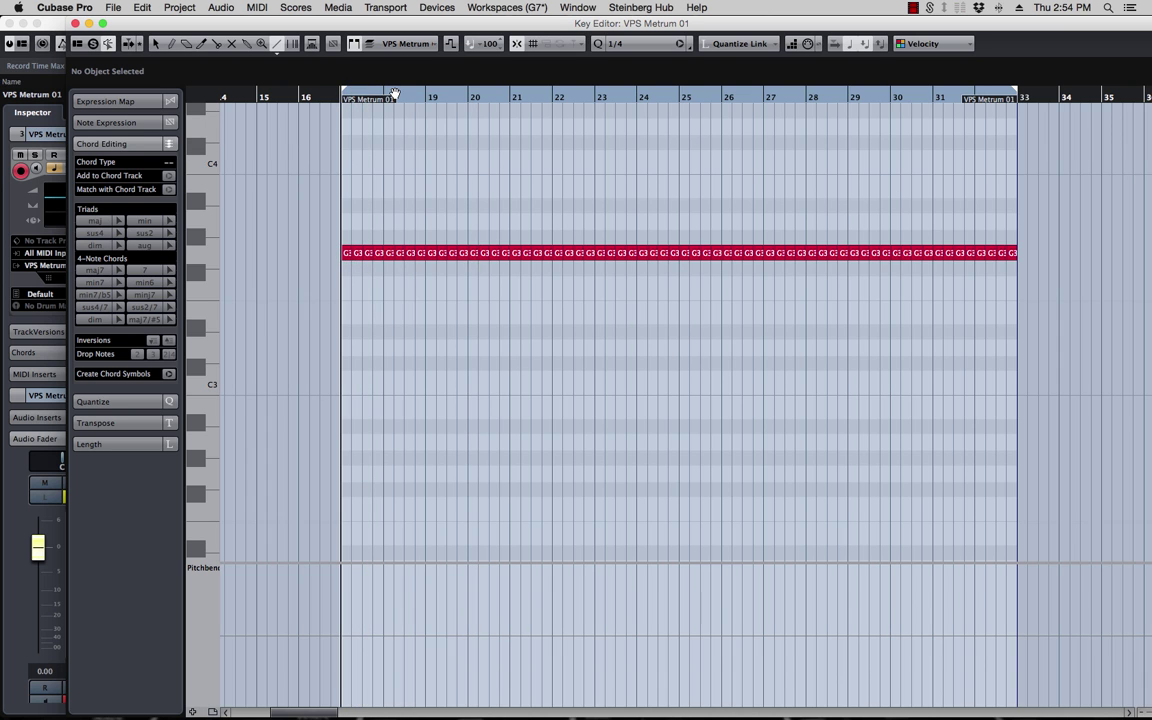
Step: Close the Key Editor, shift the Metrum window slightly, and open the Electro & House folder of its Kick Library
click(76, 23)
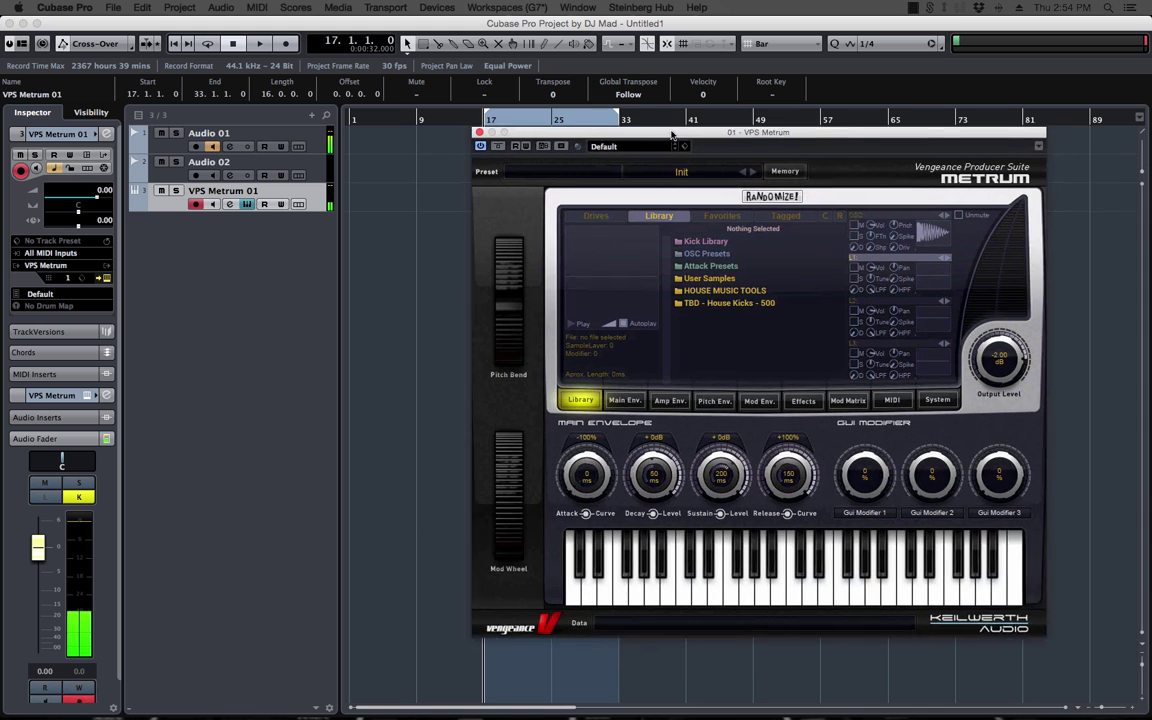
drag(672, 134, 643, 133)
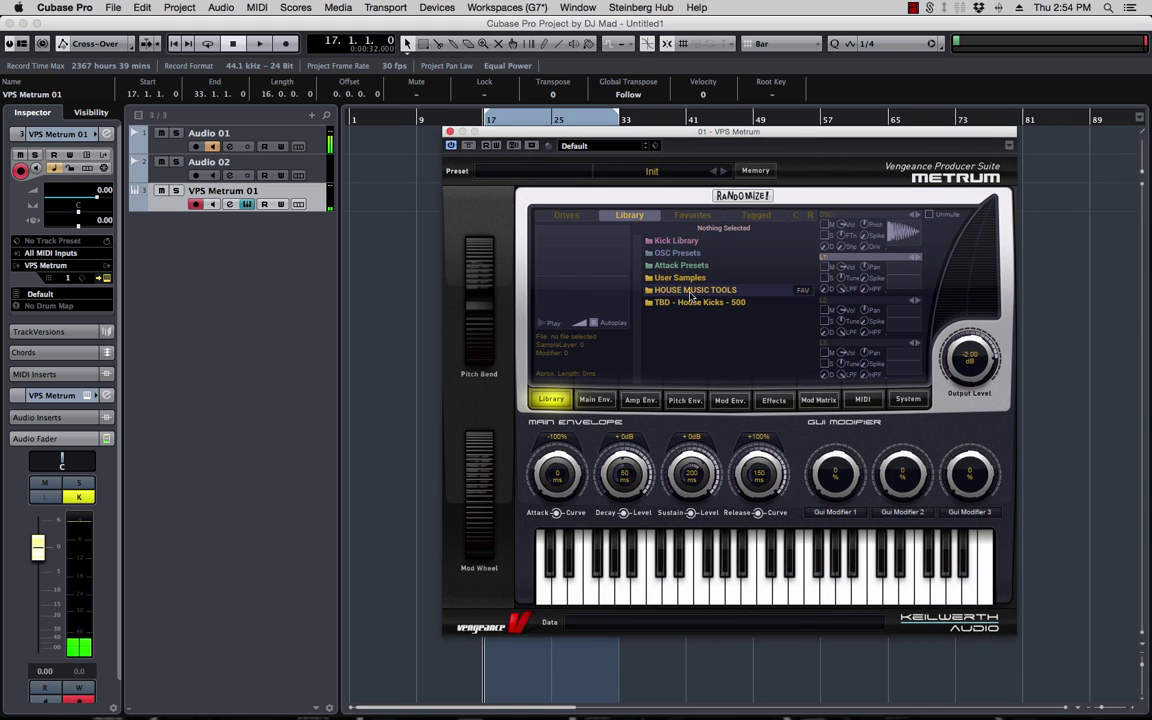
click(676, 242)
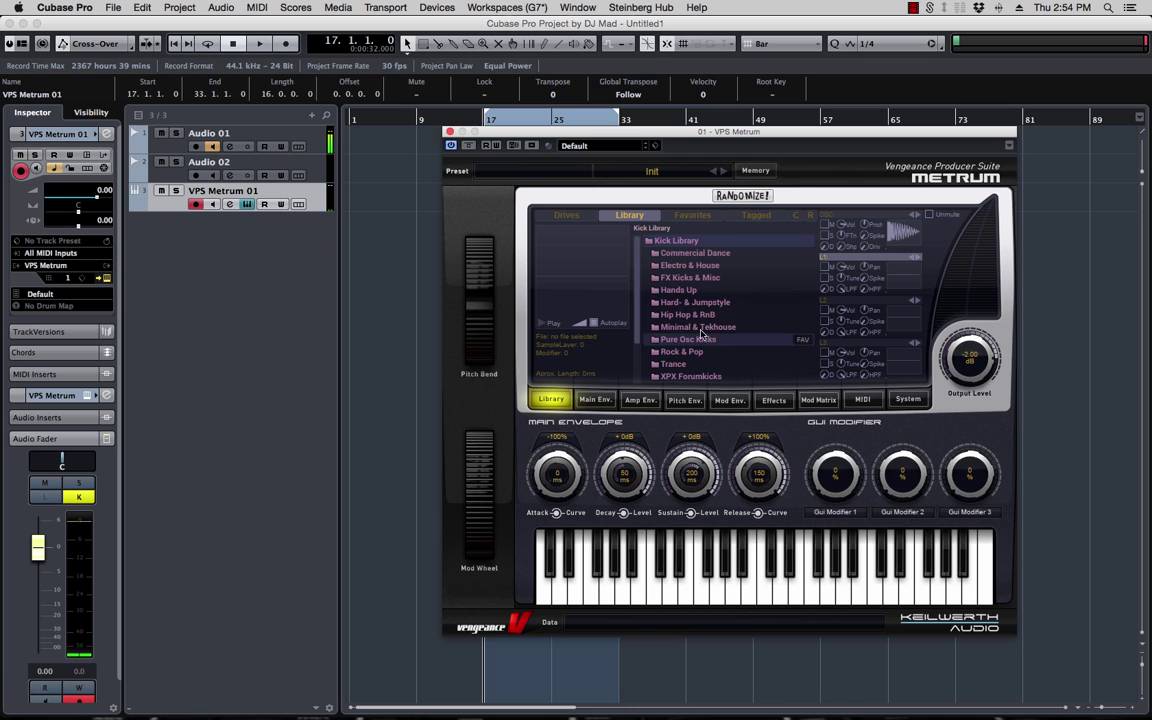
click(713, 268)
Step: Audition the Electro & House kicks and load the Eighty Eight Power preset into Metrum
click(676, 258)
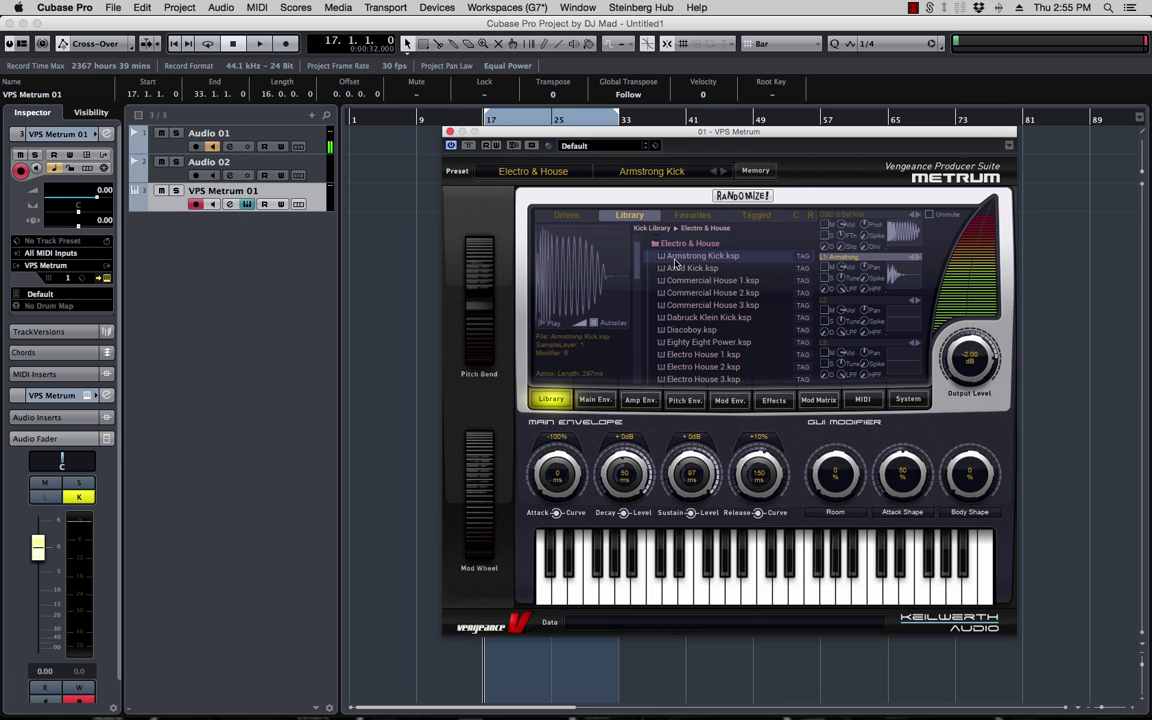
click(700, 268)
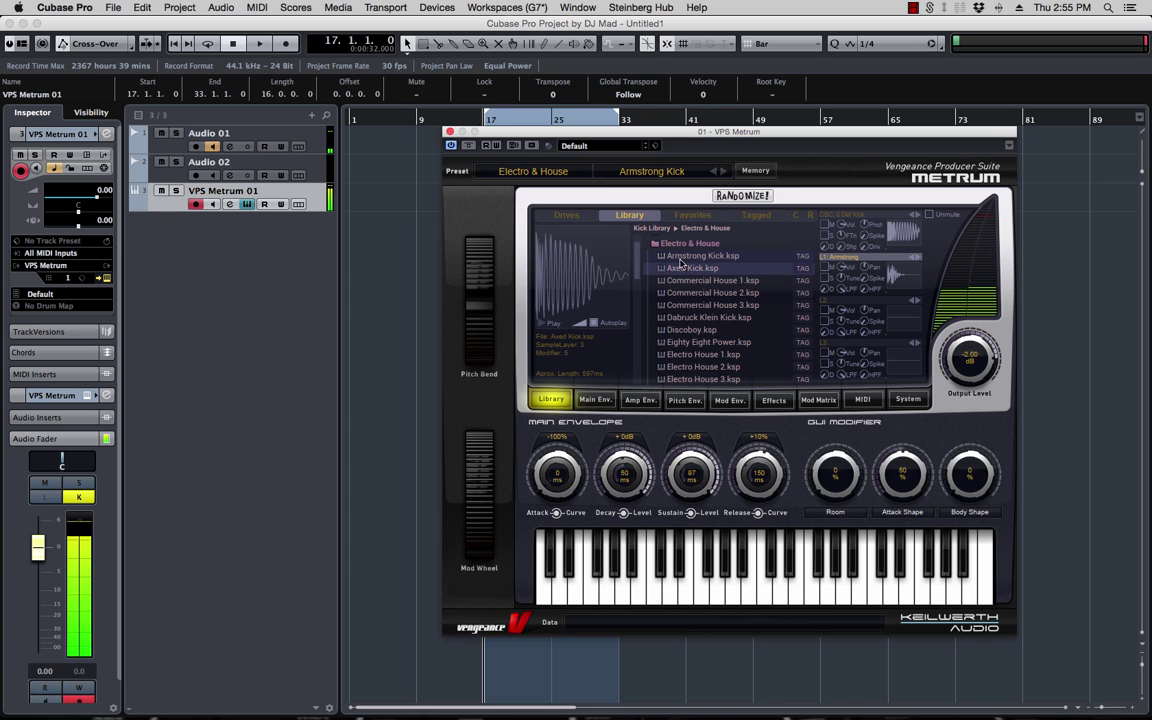
key(Down)
key(Down)
key(Down)
key(Down)
key(Down)
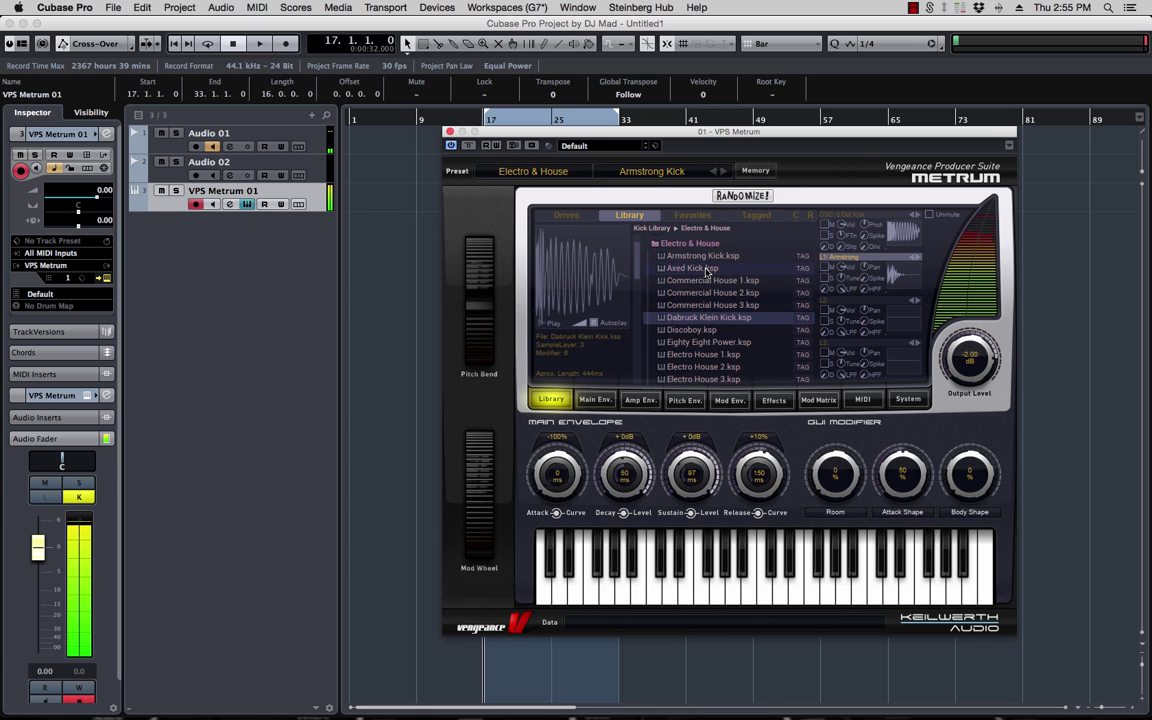
click(705, 343)
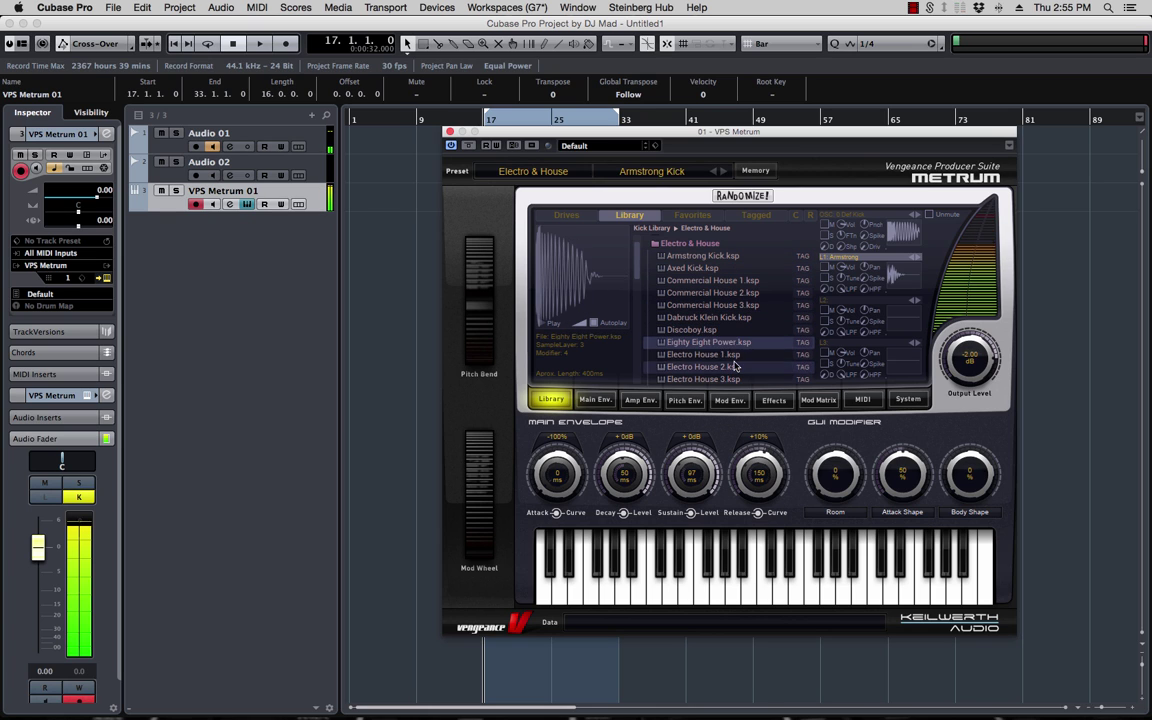
double_click(705, 343)
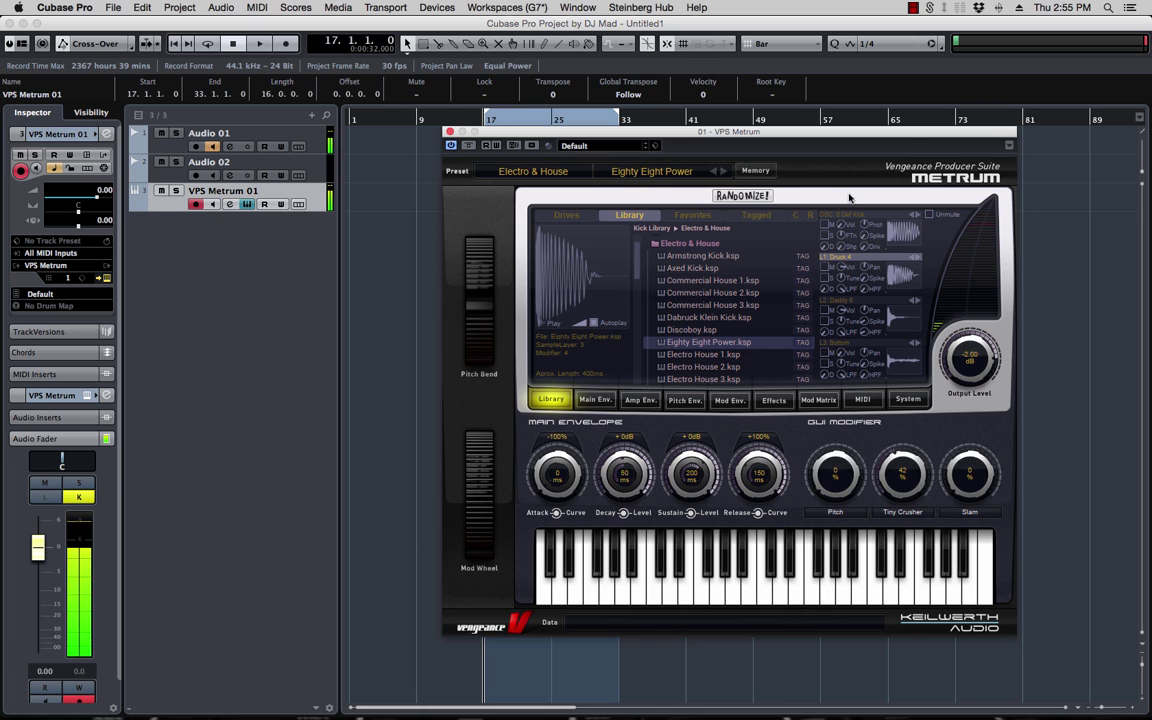
Step: Enable MIDI Note Pitch for all layers in Metrum's MIDI settings and test playback
click(908, 399)
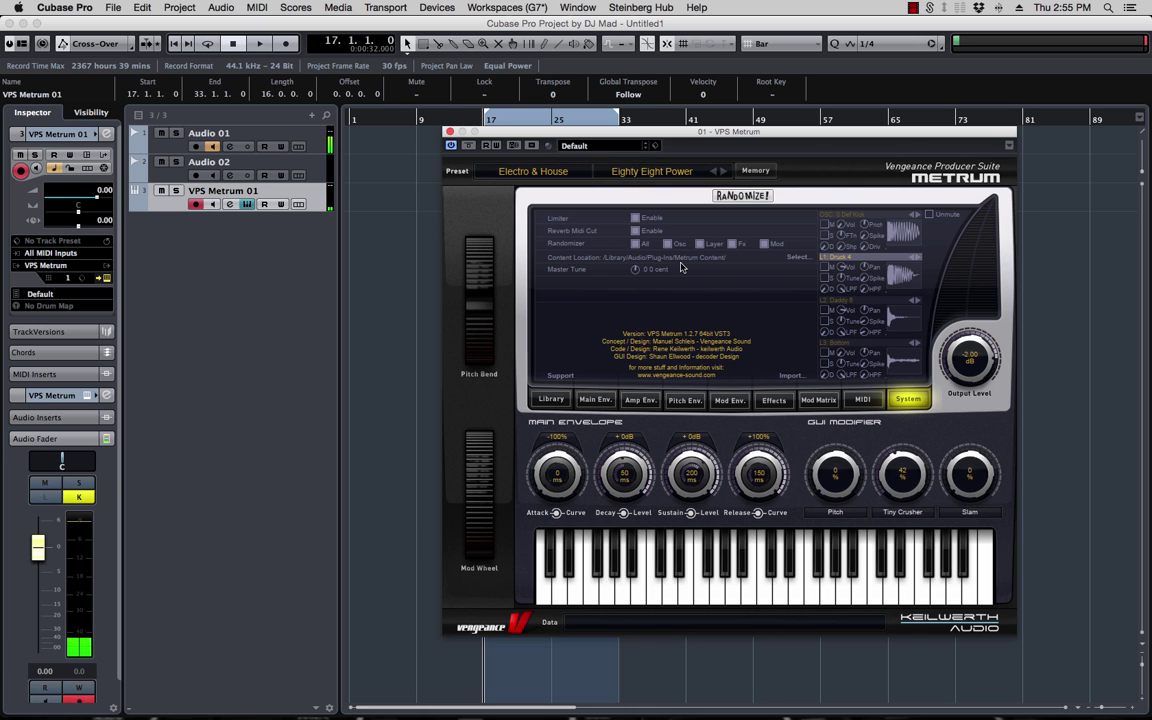
click(863, 400)
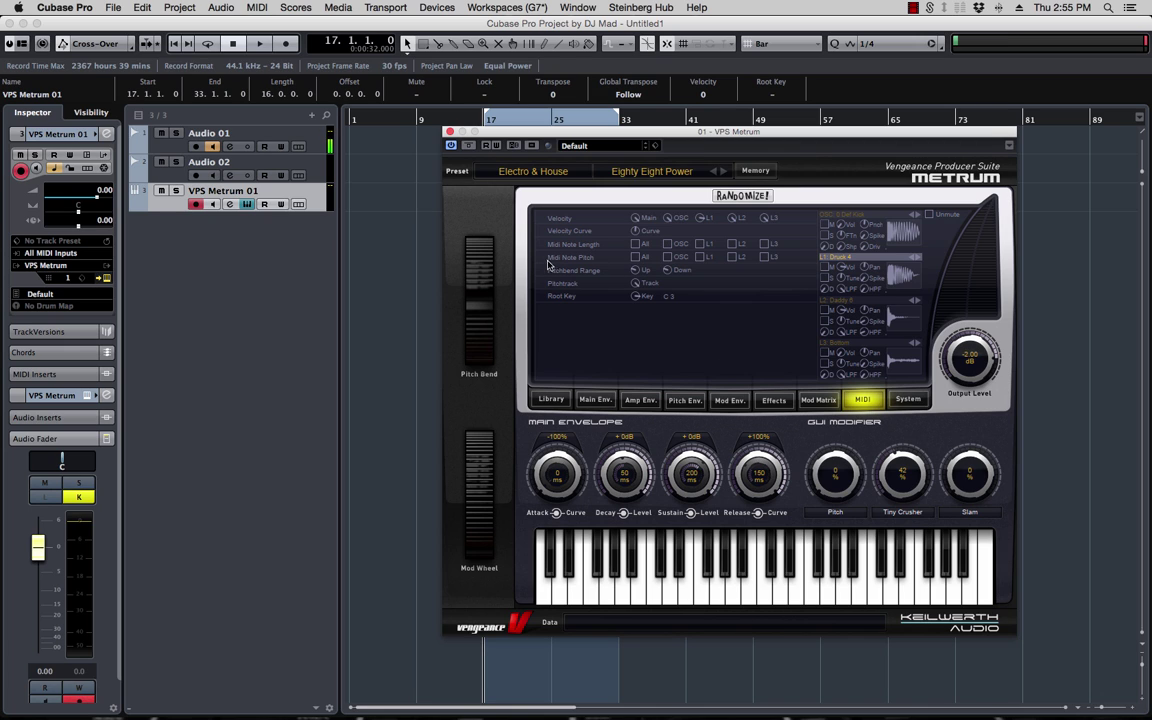
click(634, 257)
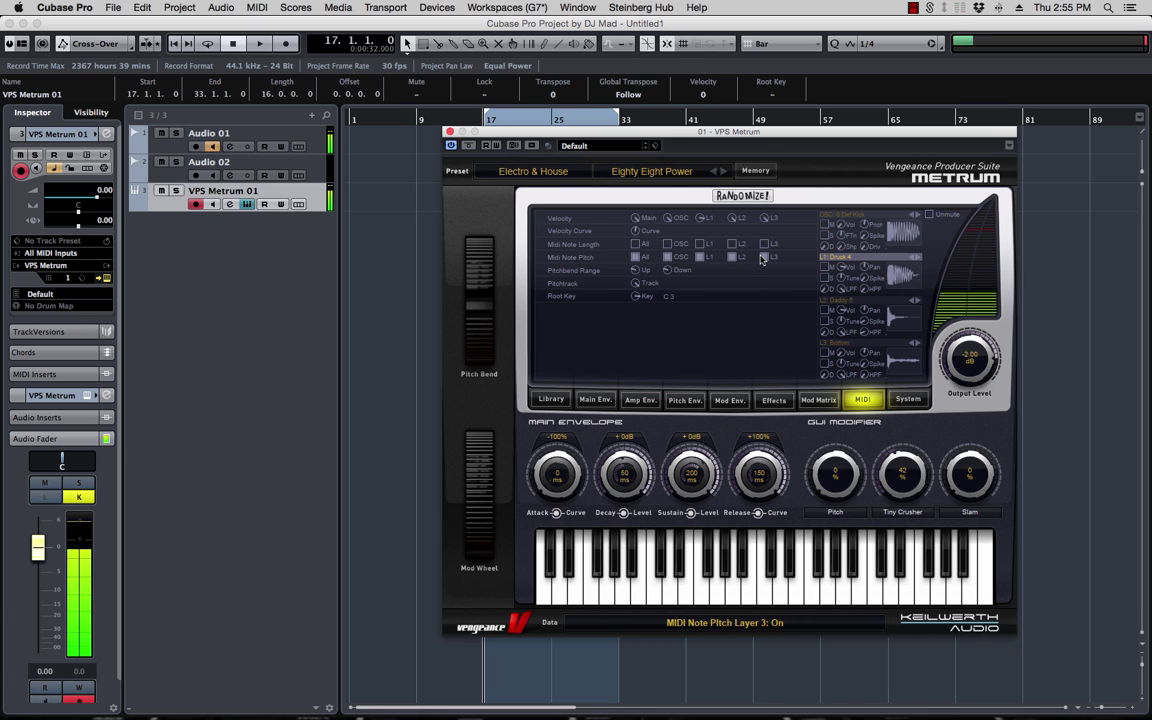
key(space)
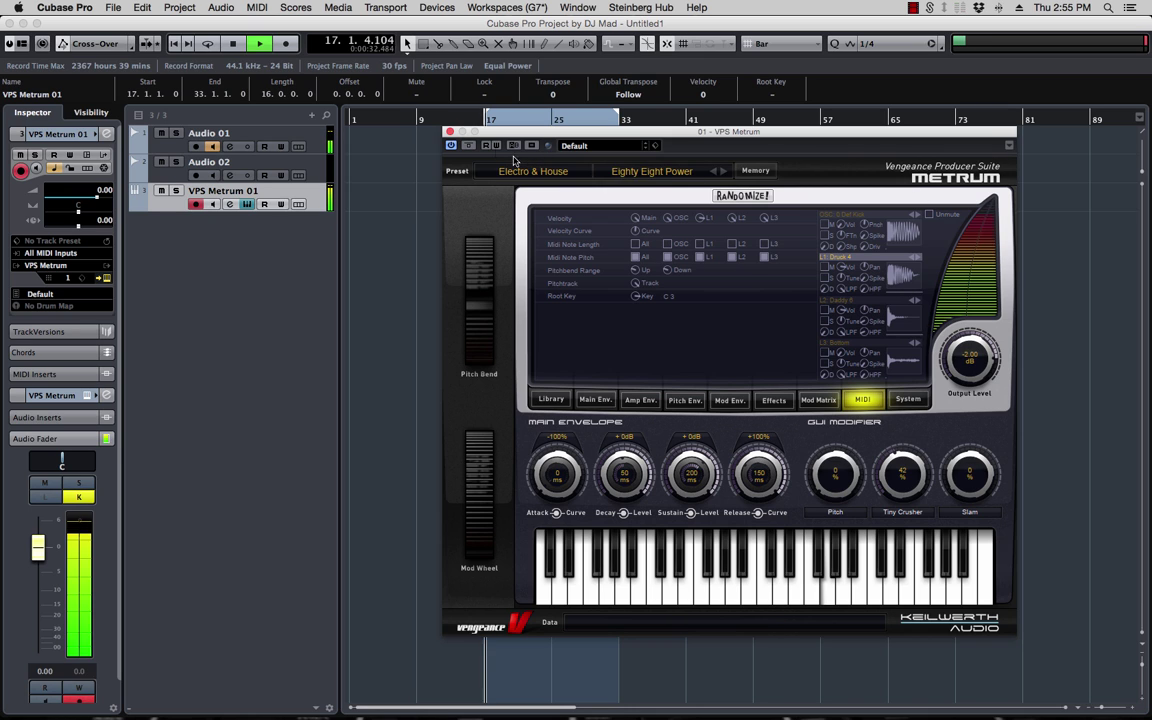
key(space)
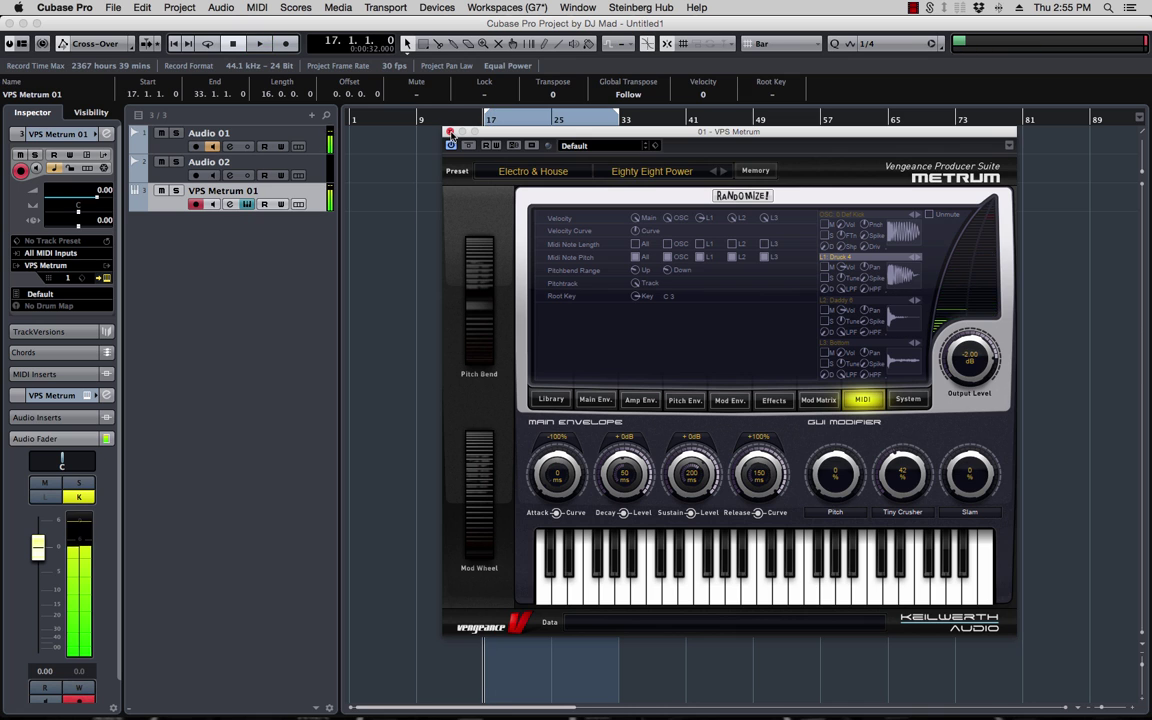
Step: Reopen the kick part in the Key Editor, switch to the Object Selection tool with Normal Sizing, and undo the stray F3 note
click(449, 132)
double_click(556, 197)
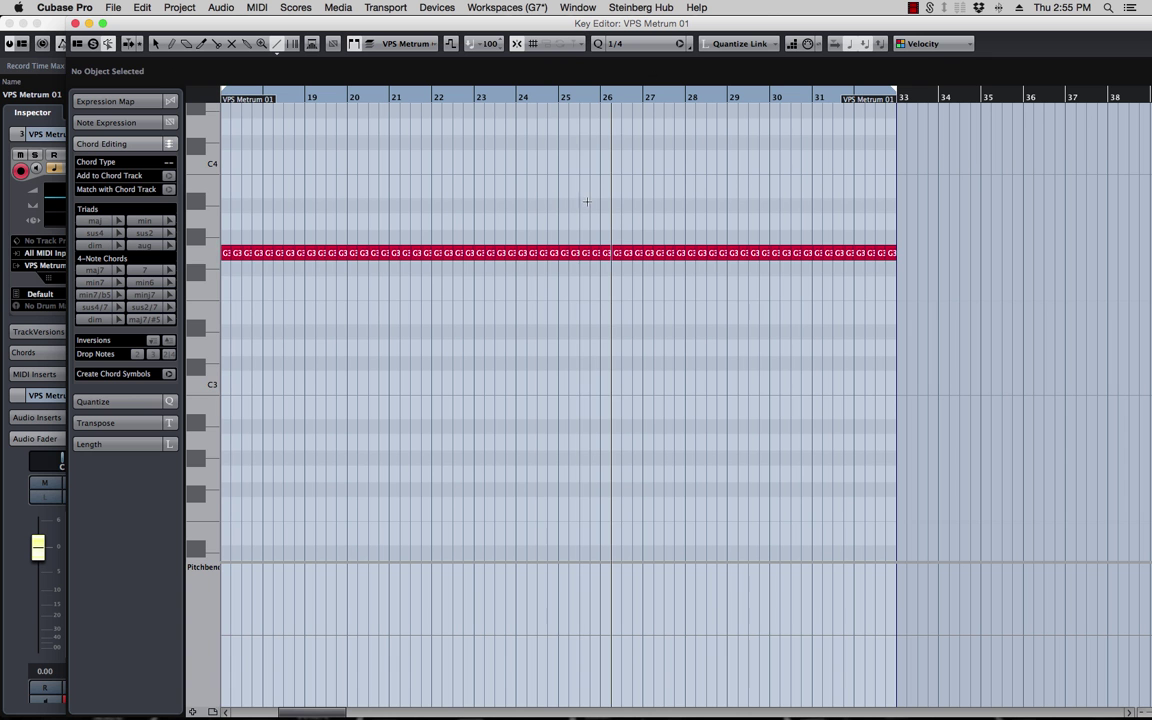
click(586, 284)
right_click(576, 298)
click(576, 298)
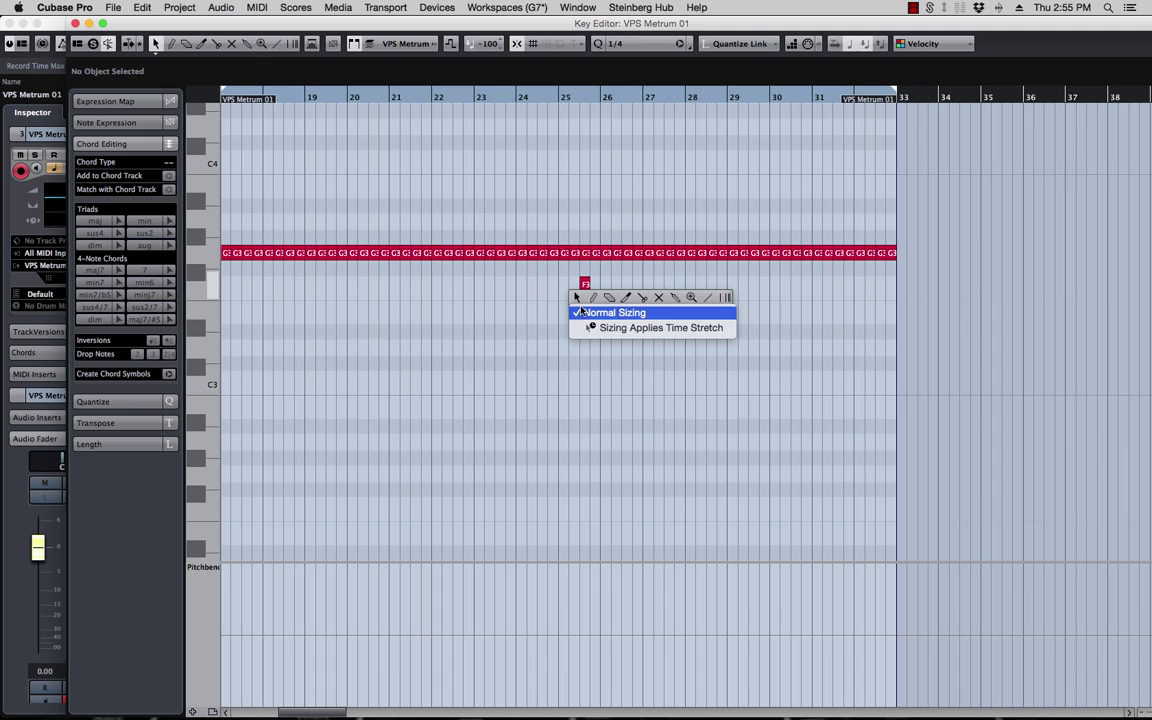
click(612, 312)
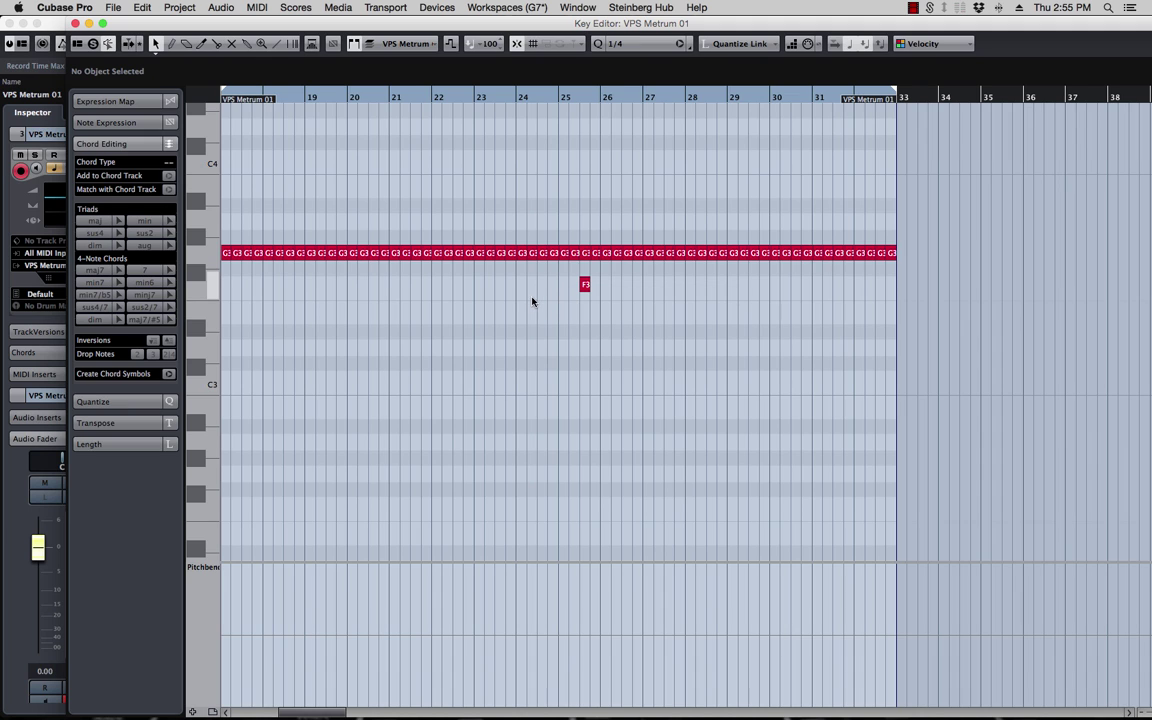
key(super+z)
Step: Transpose all the kick notes down one octave to G2 and close the Key Editor
key(super+a)
key(shift+Down)
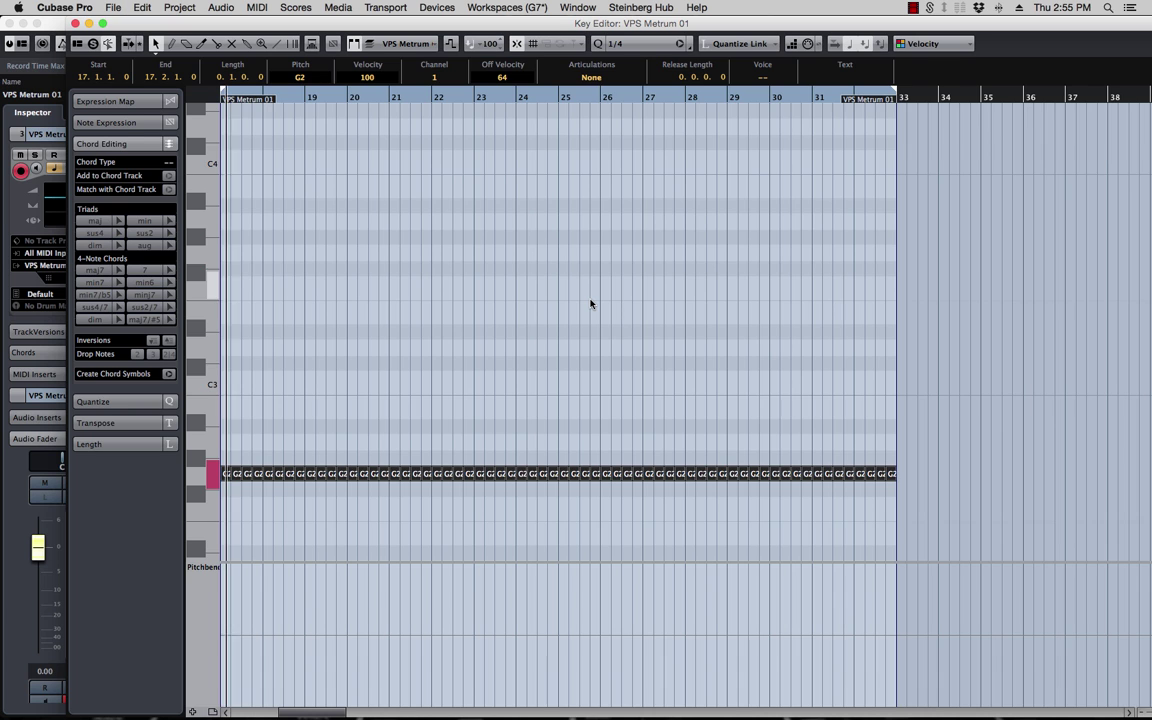
key(super+w)
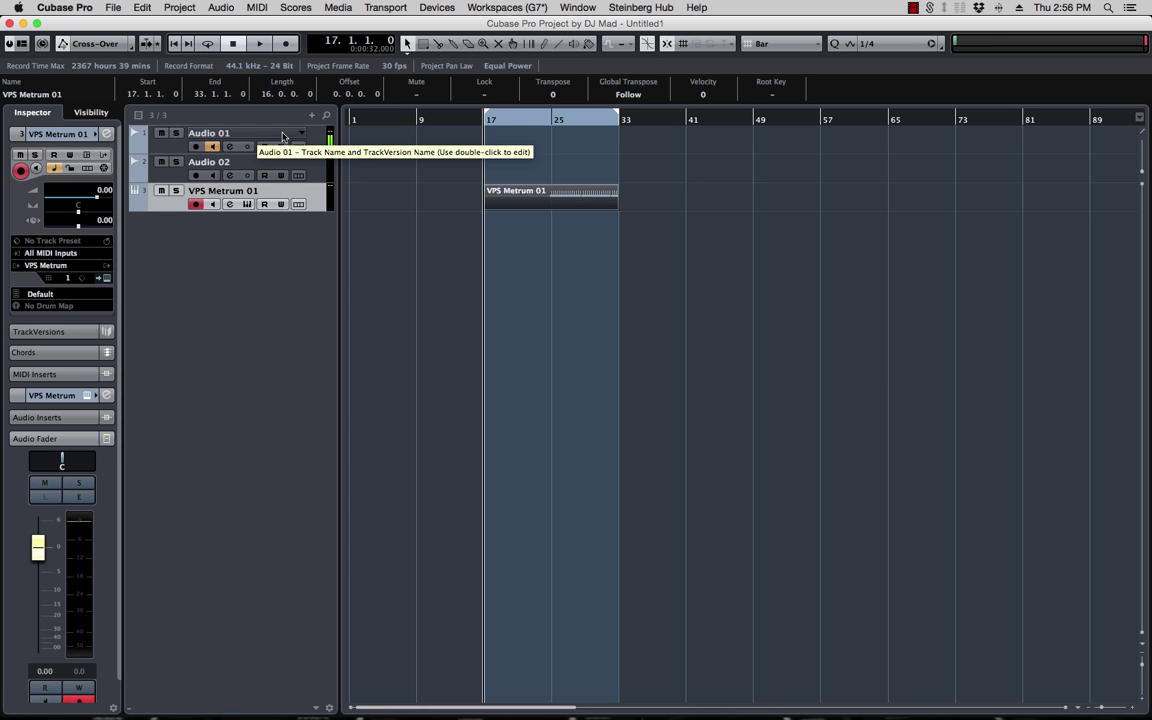
Step: Select the Audio 02 track and record a take of about four bars on it, starting at bar 17
click(323, 173)
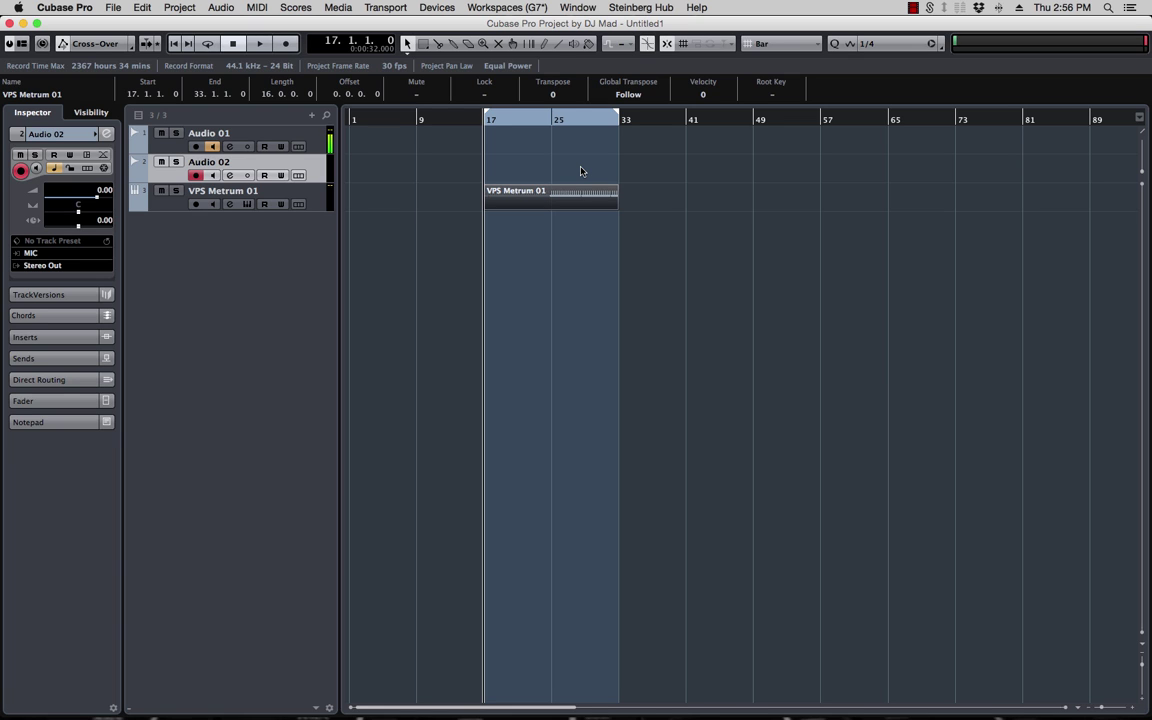
key(space)
key(space)
scroll(463, 200, up, 1)
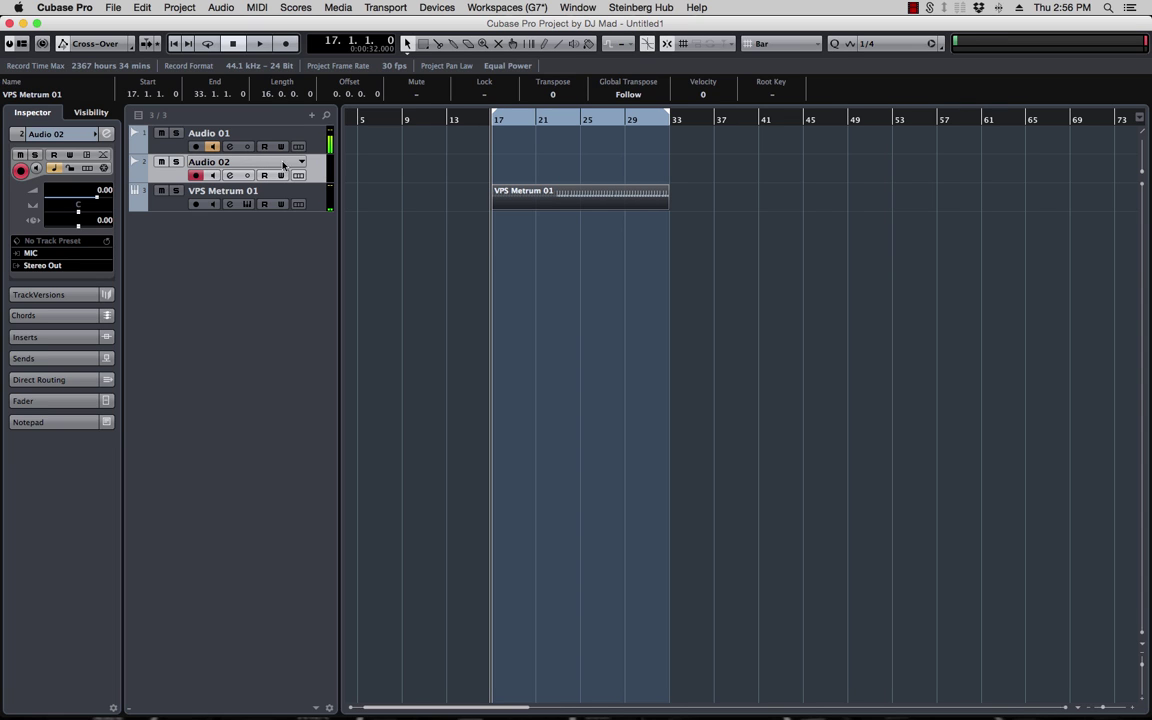
key(KP_Multiply)
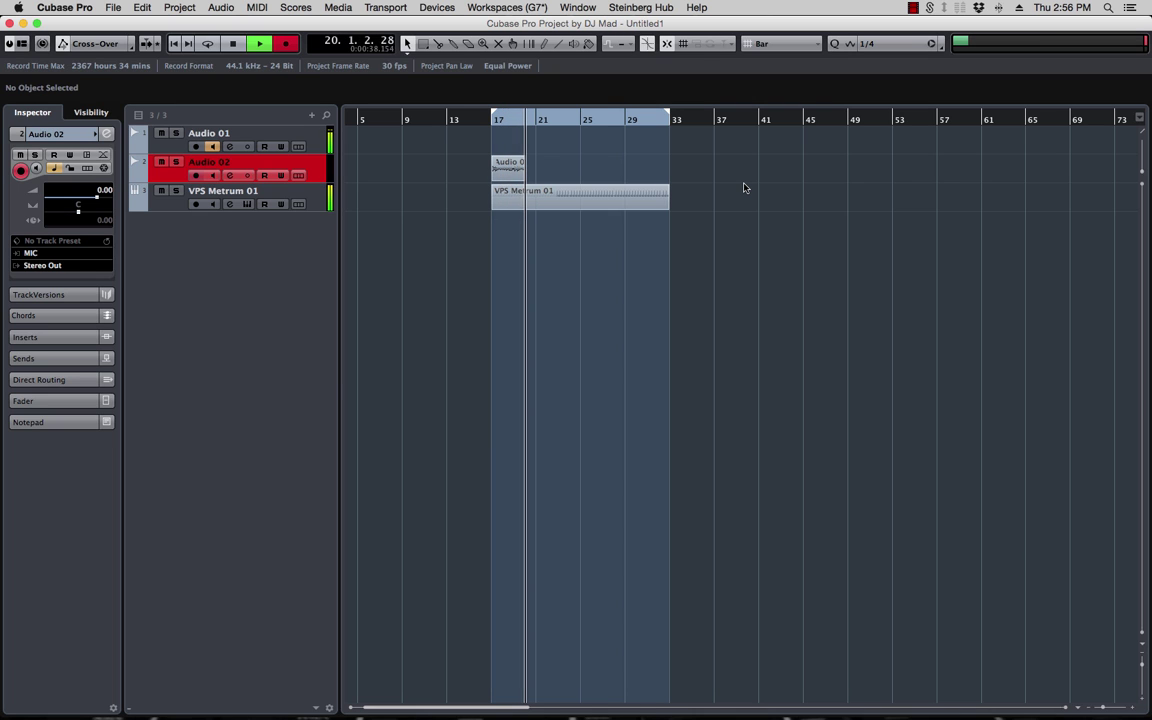
key(space)
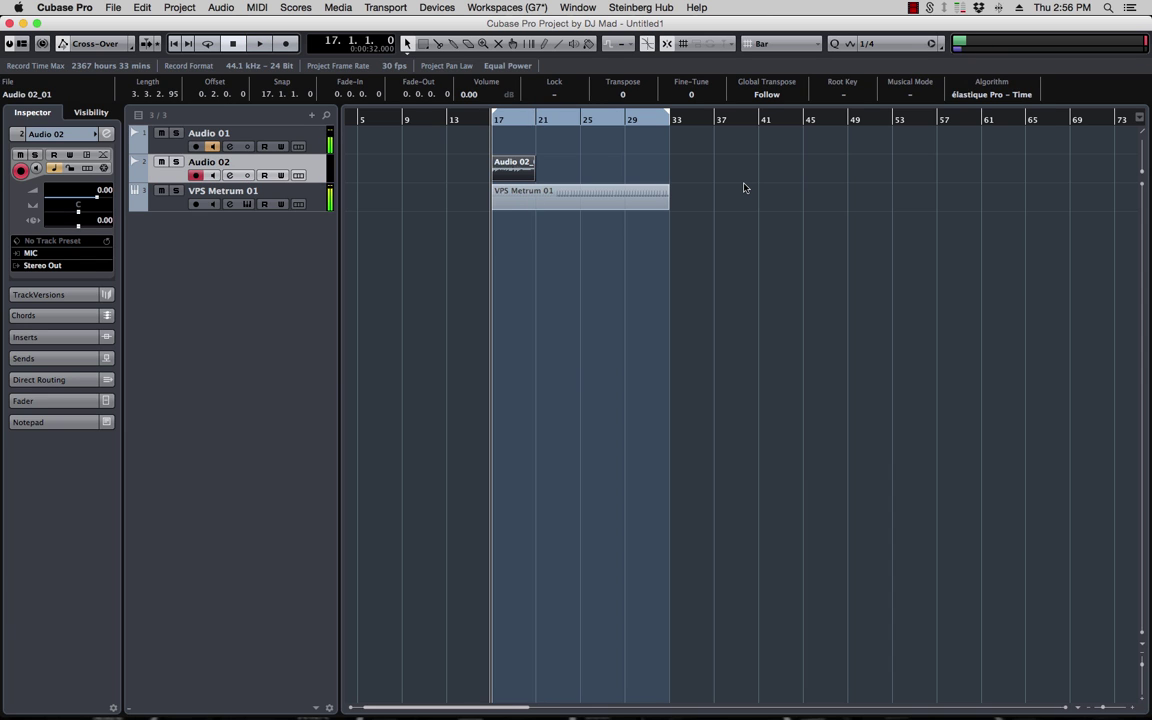
Step: Shorten the VPS Metrum 01 part to end at bar 21, set the locators to bars 17 to 21, and test playback
key(h)
key(h)
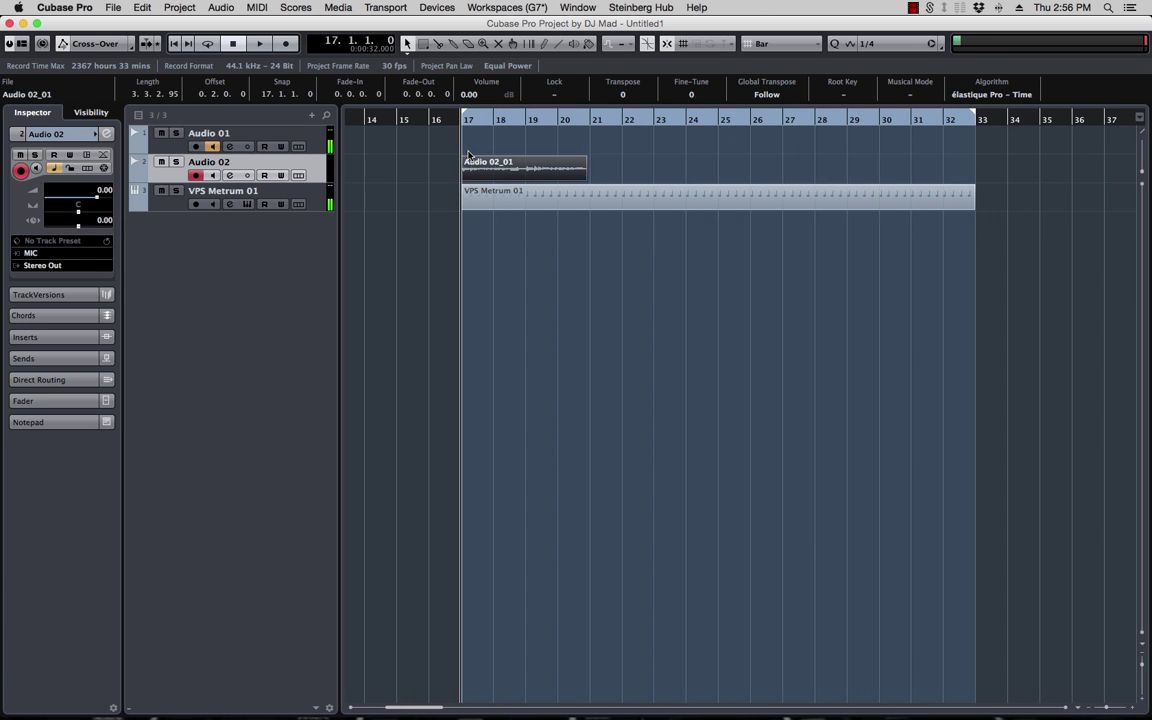
key(h)
drag(974, 205, 589, 205)
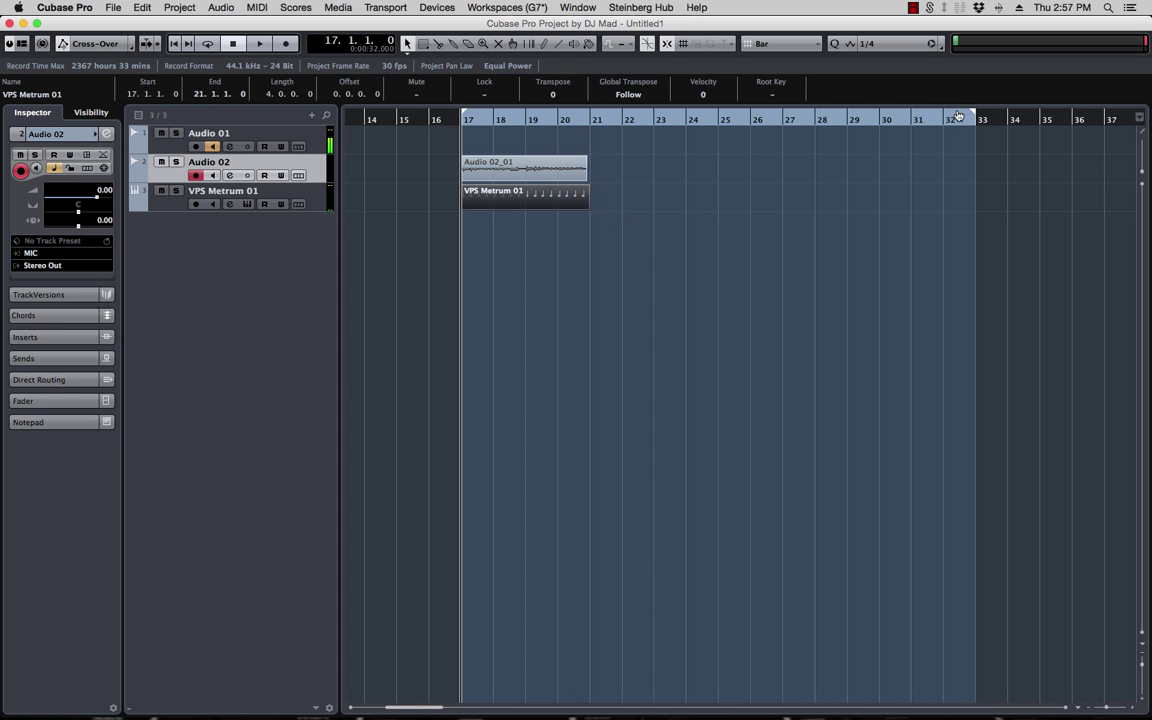
drag(877, 106, 538, 133)
key(h)
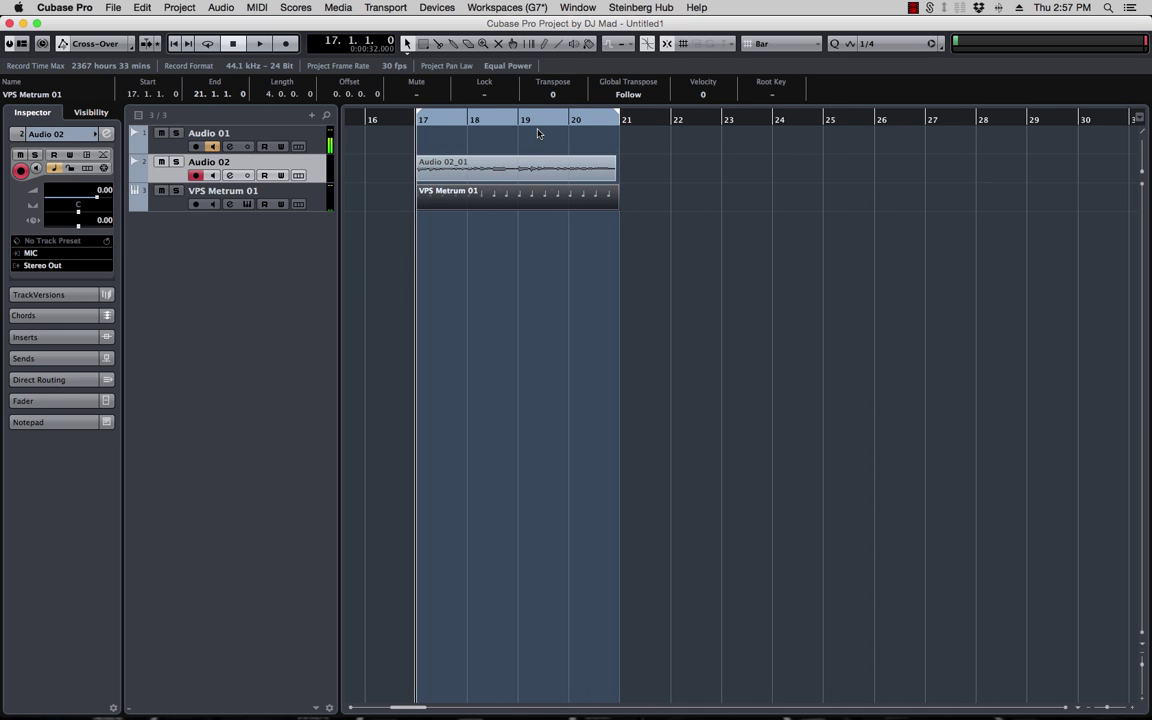
key(space)
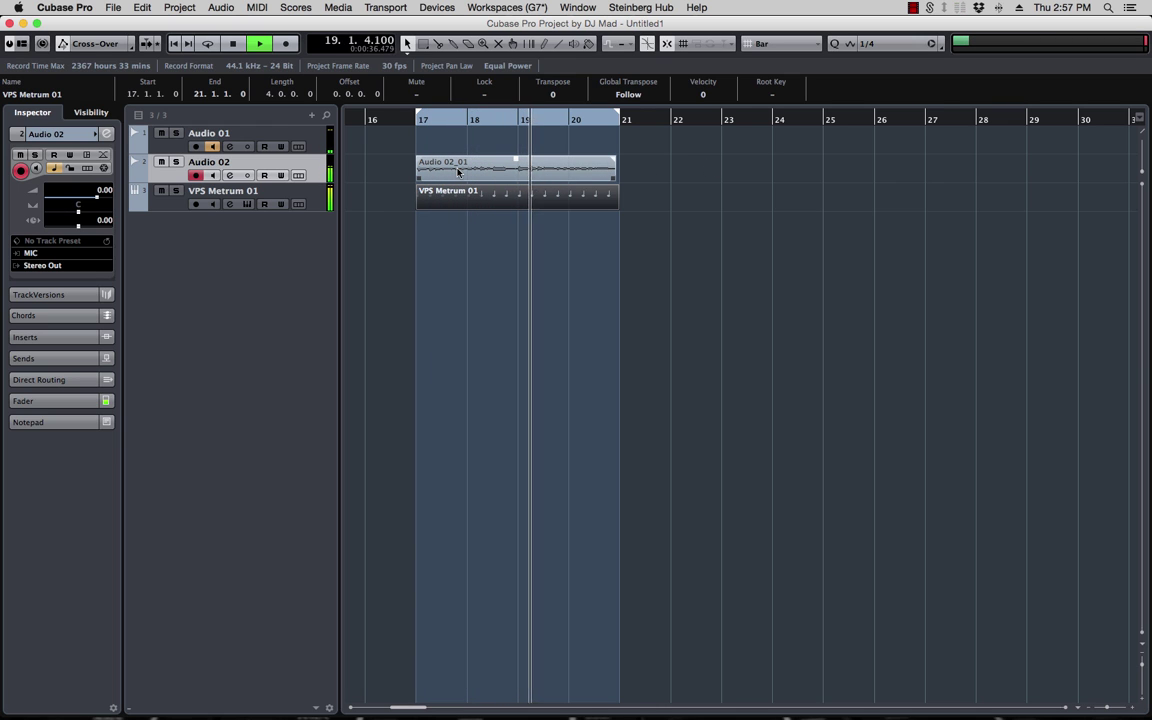
key(space)
Step: Open the recorded Audio 02_01 event in the Sample Editor and analyze its notes with VariAudio's Pitch & Warp mode
double_click(527, 170)
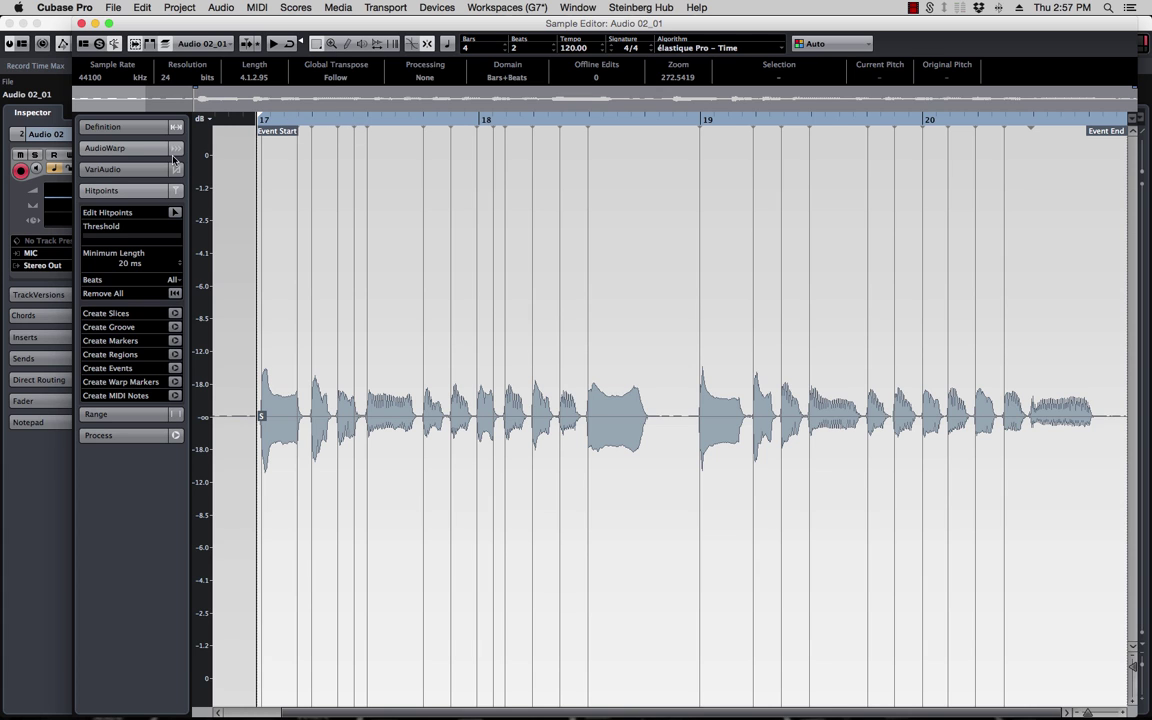
click(103, 169)
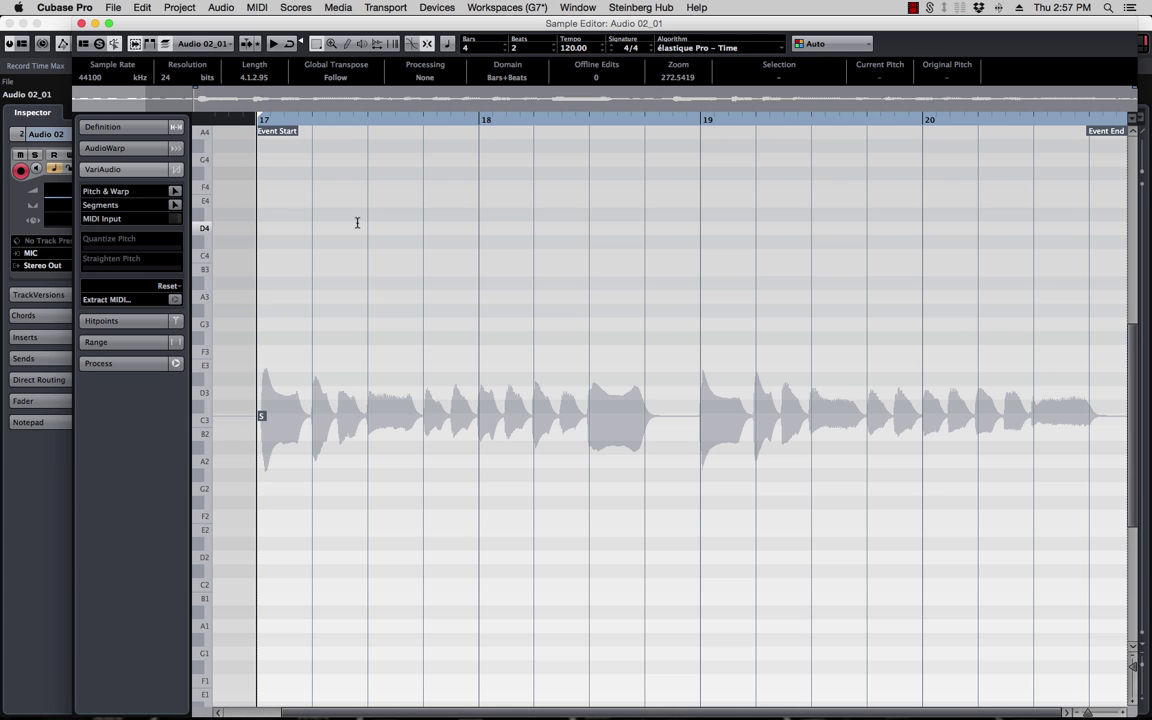
click(118, 193)
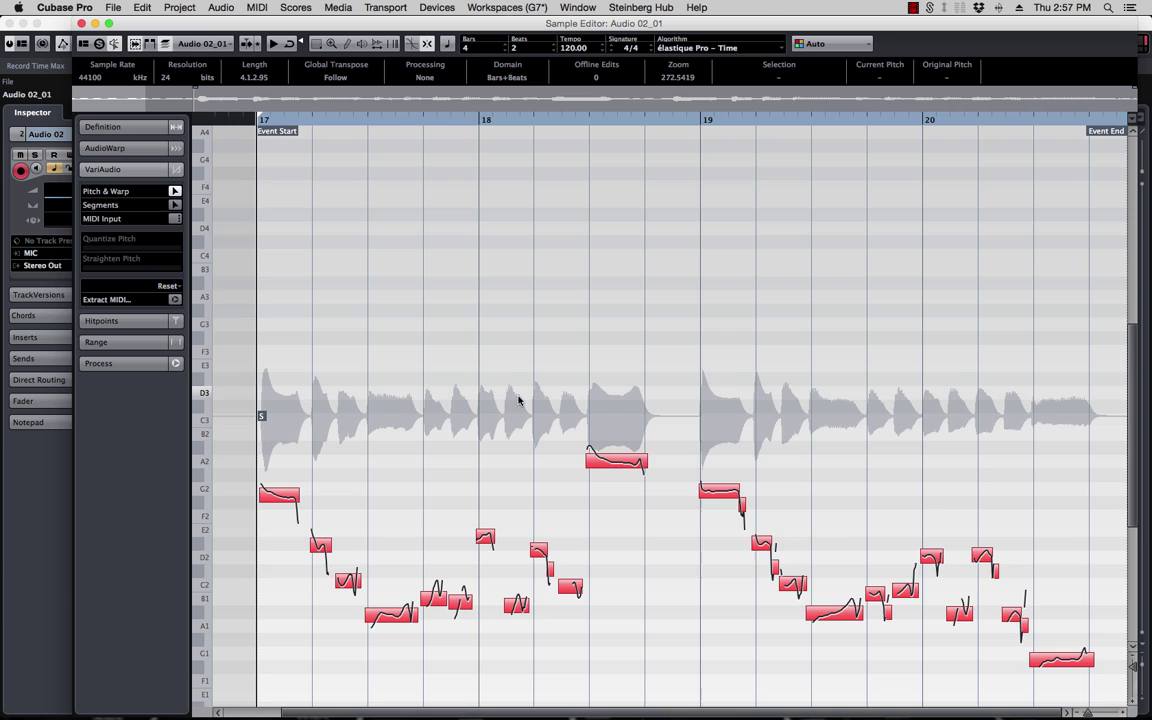
scroll(530, 400, down, 2)
scroll(396, 361, down, 4)
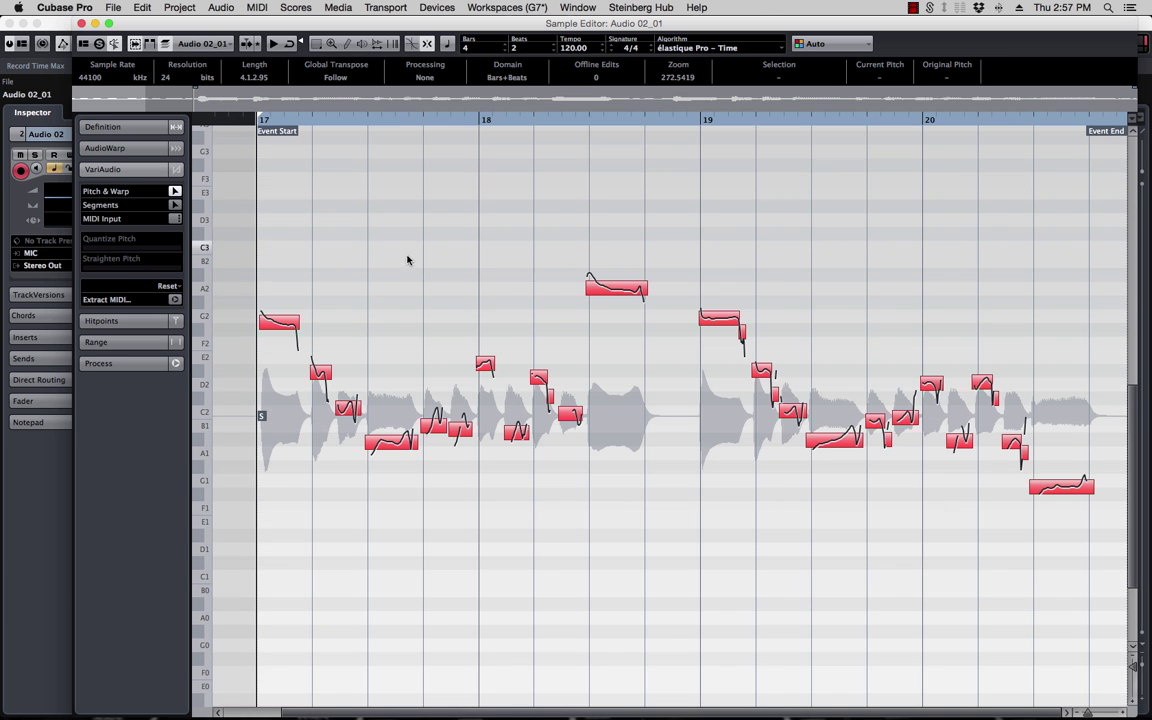
Step: Apply maximum Quantize Pitch to all the VariAudio segments and clear the selection
key(super+a)
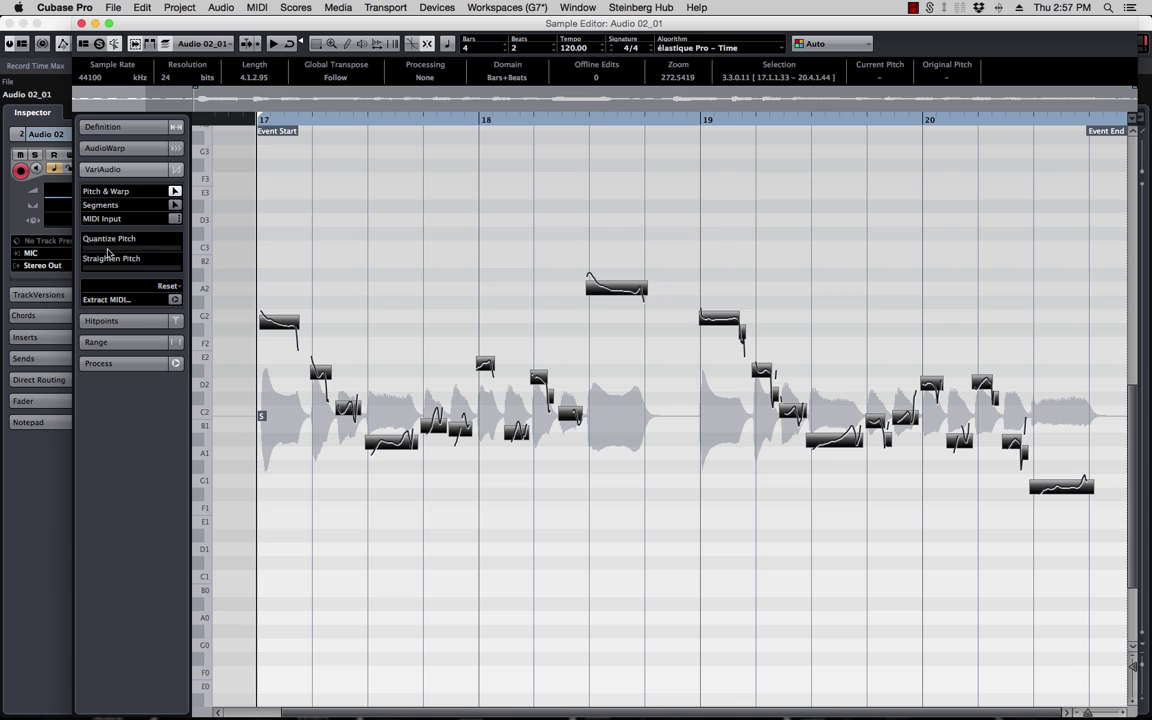
drag(100, 247, 181, 247)
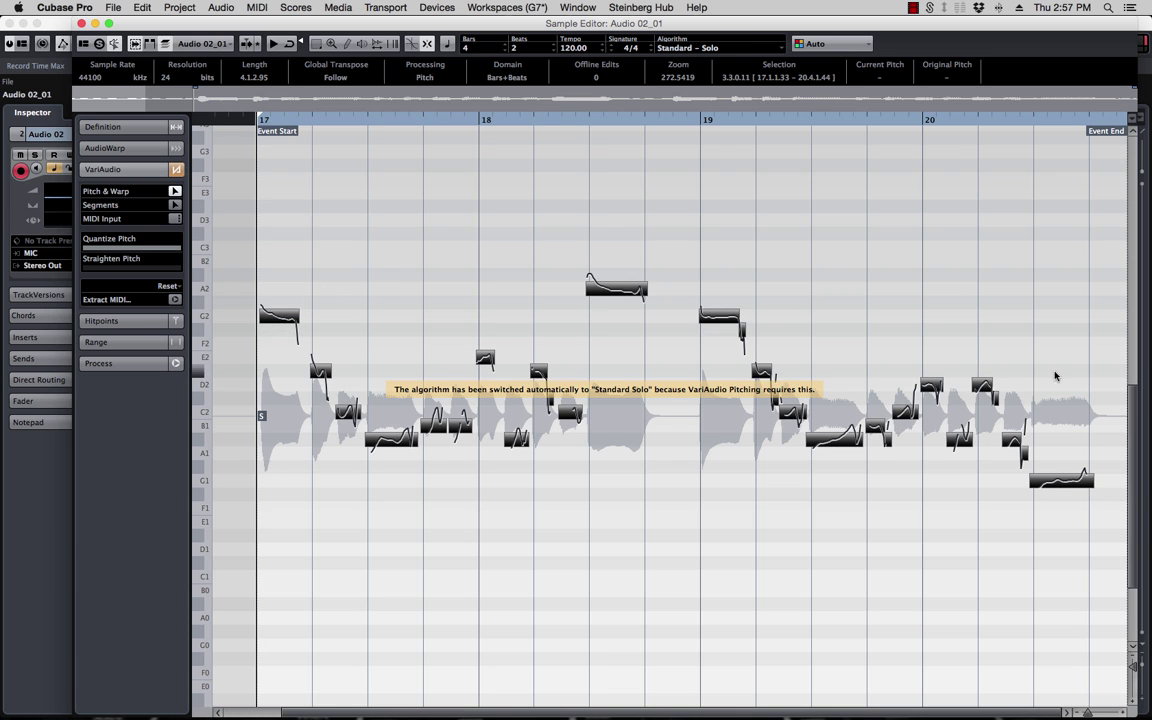
key(super+a)
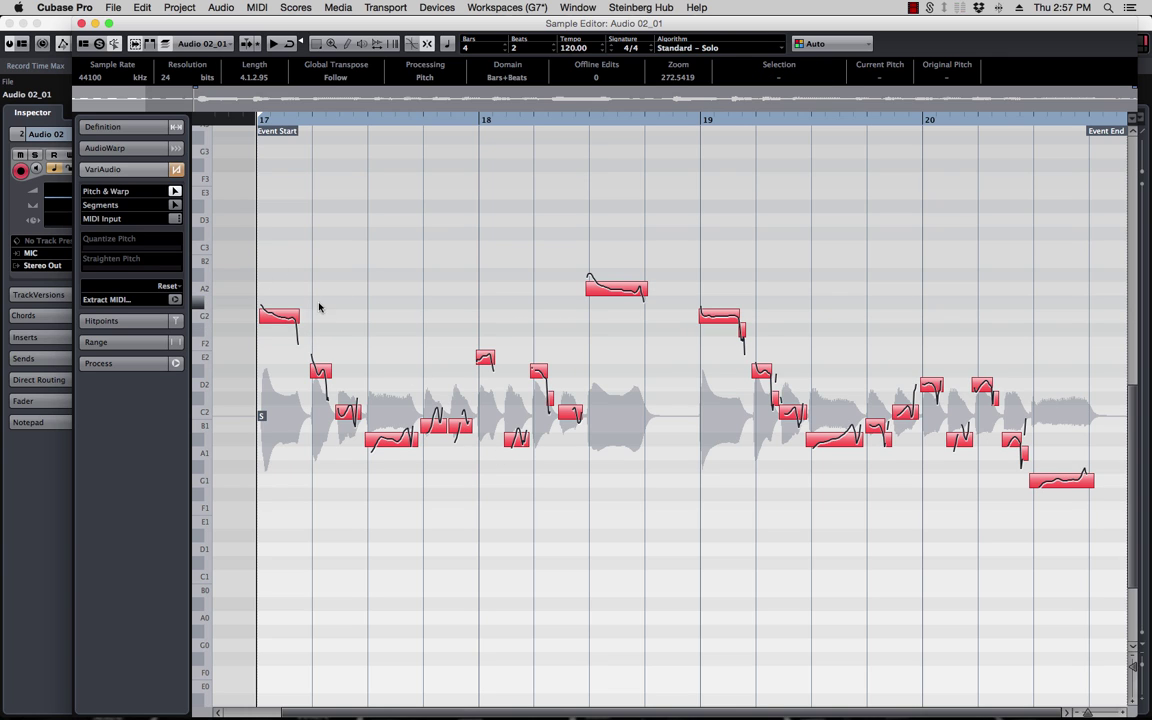
Step: Extract MIDI from the VariAudio segments with Just Notes and No Pitchbend Data, Fixed Velocity 100 and Project Clipboard, and close the Sample Editor
click(115, 300)
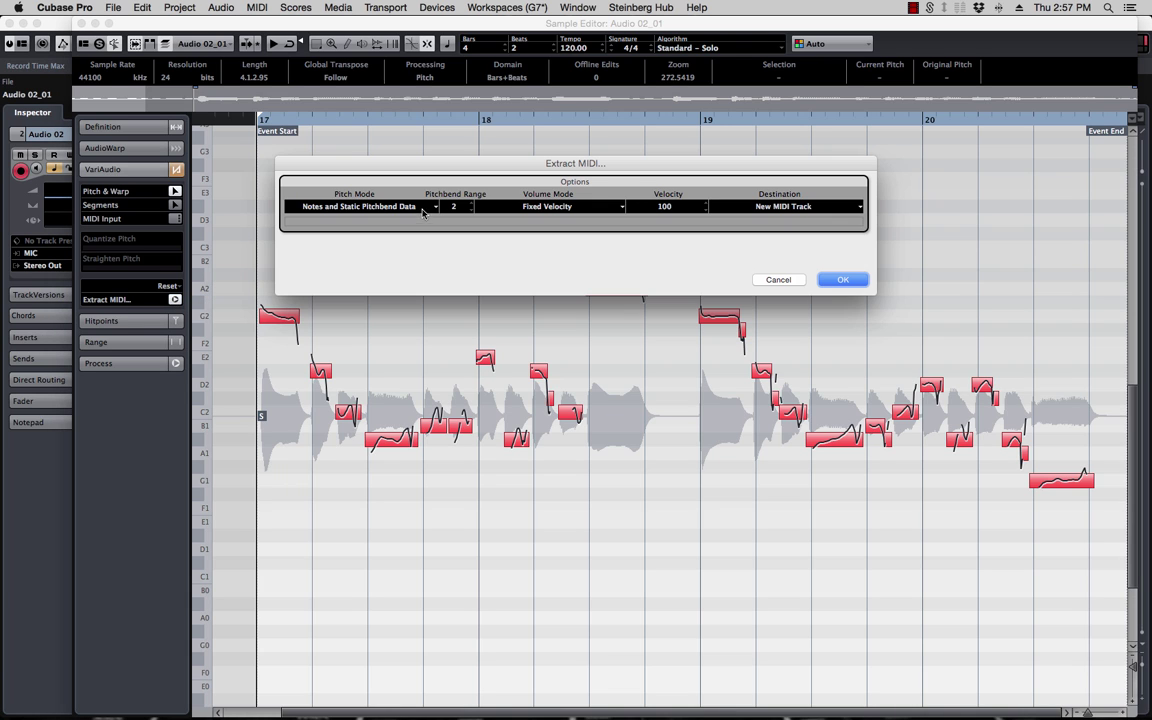
click(300, 208)
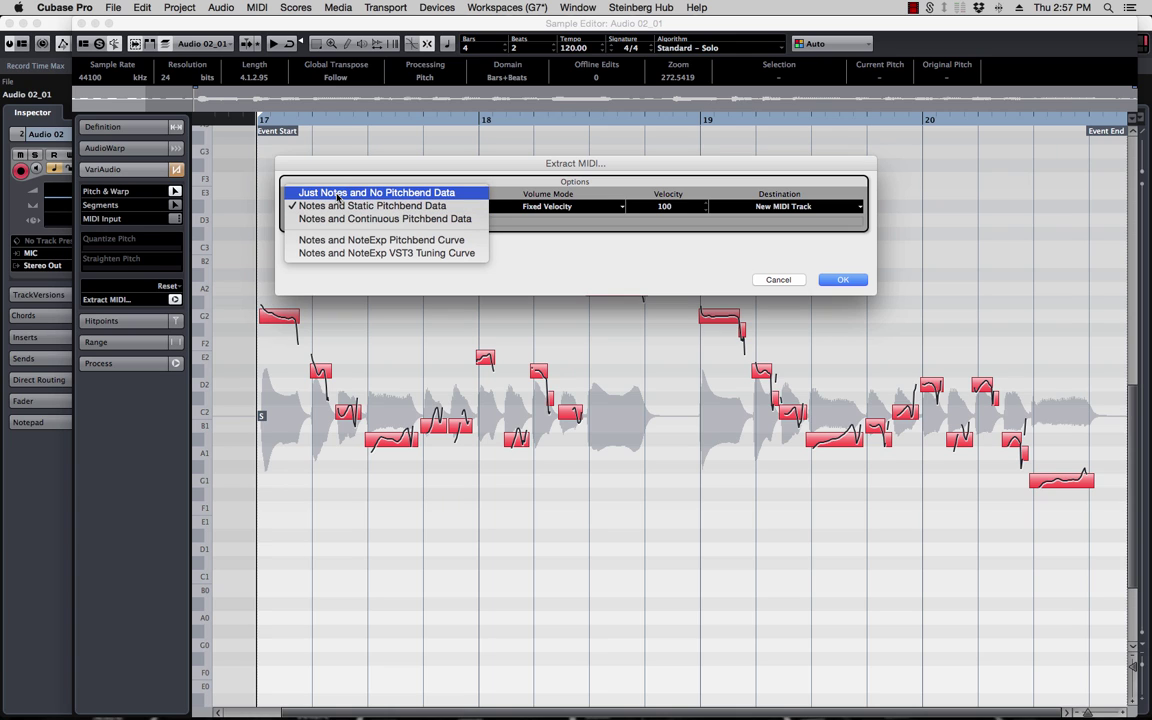
click(338, 194)
click(568, 207)
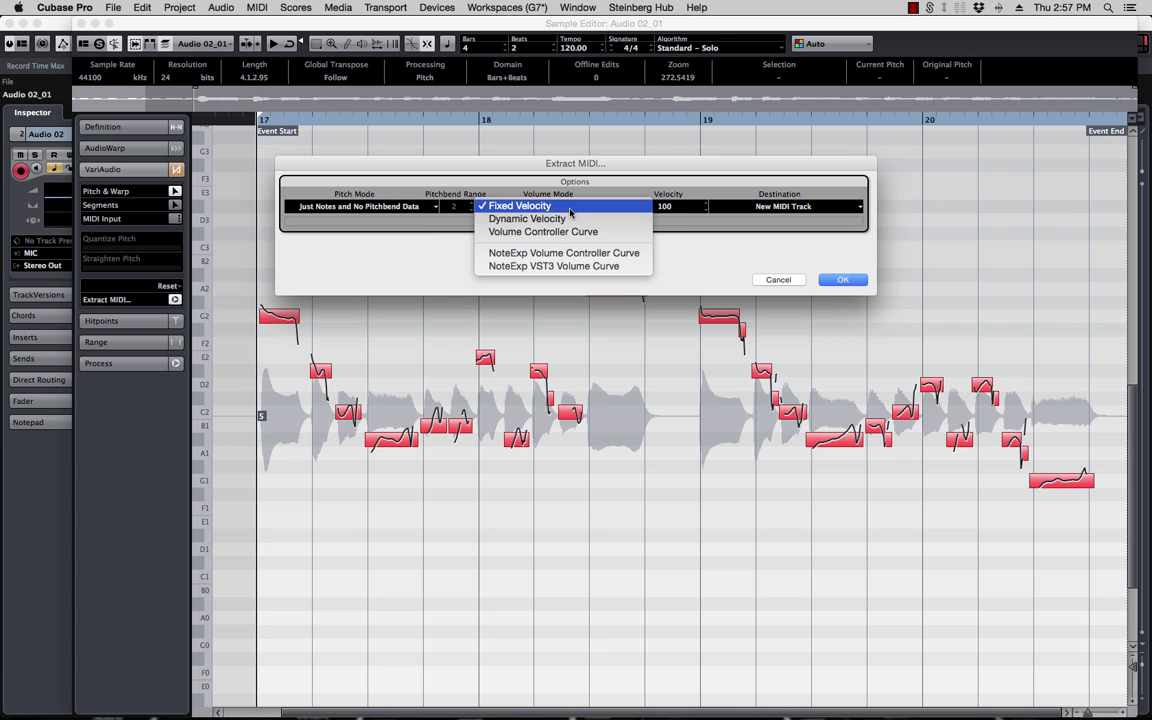
click(657, 210)
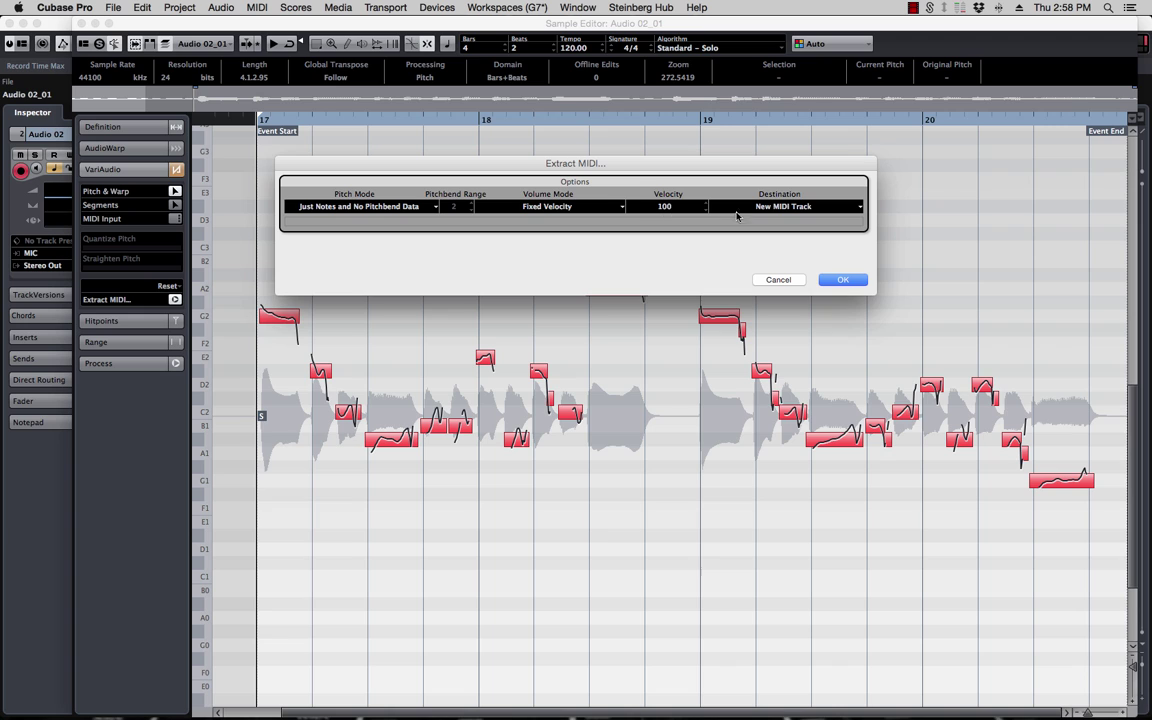
click(819, 210)
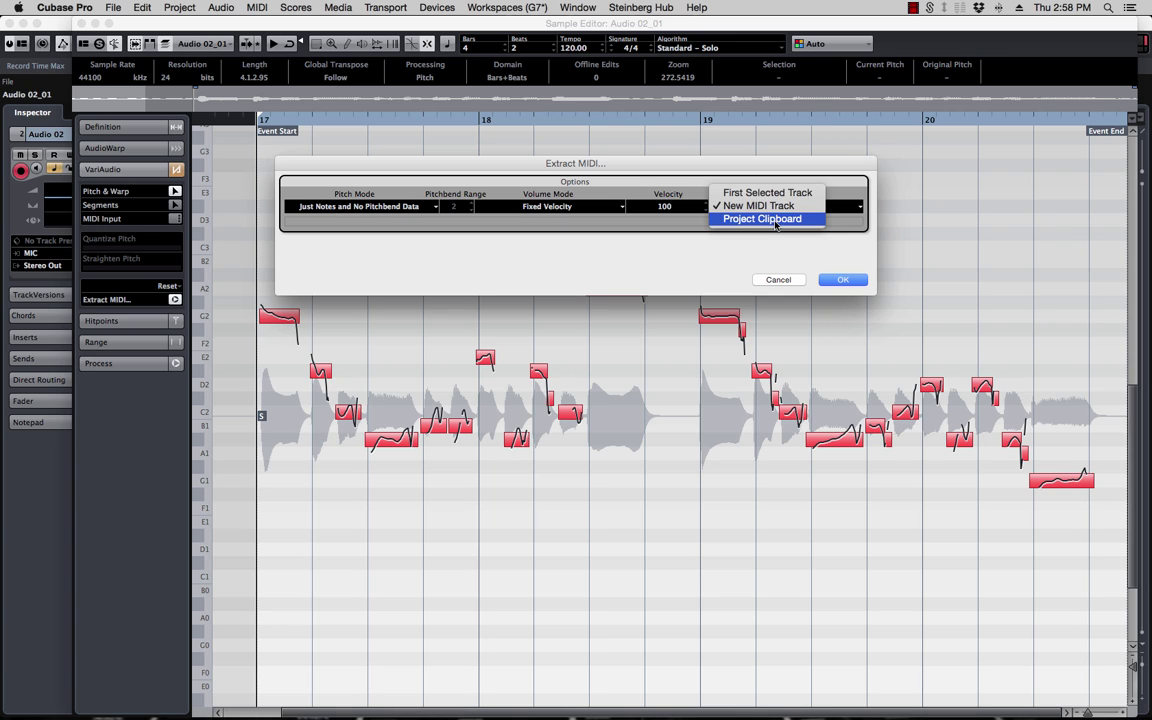
click(773, 221)
click(843, 279)
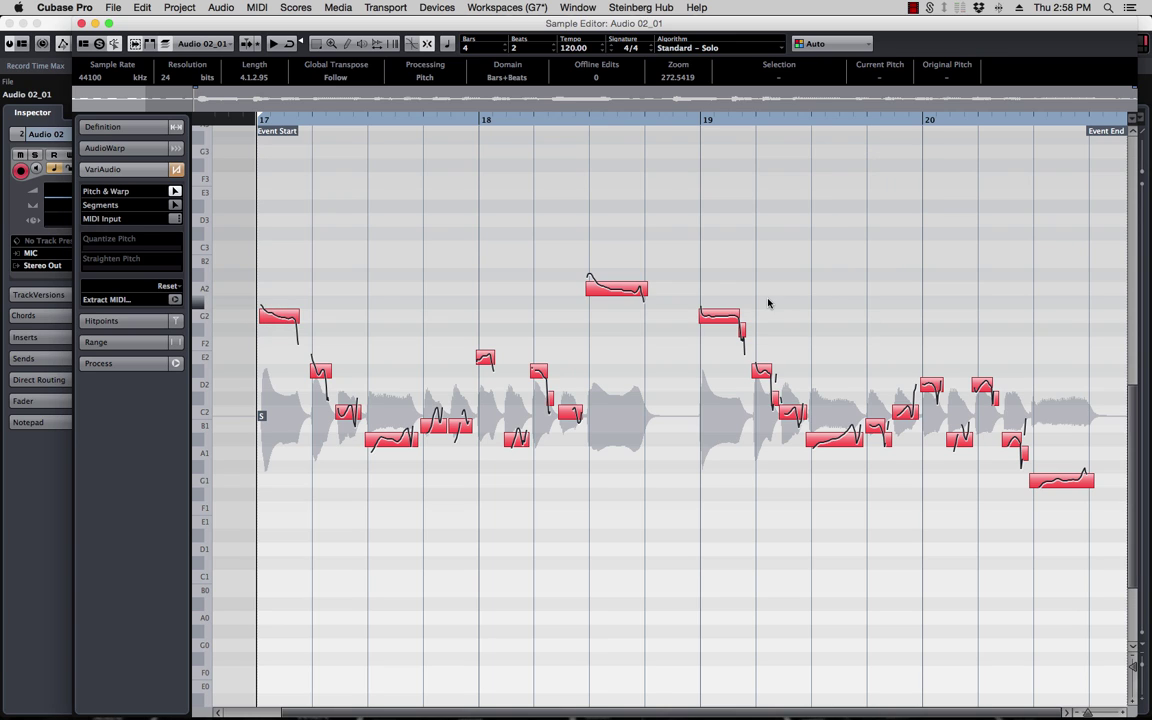
click(81, 23)
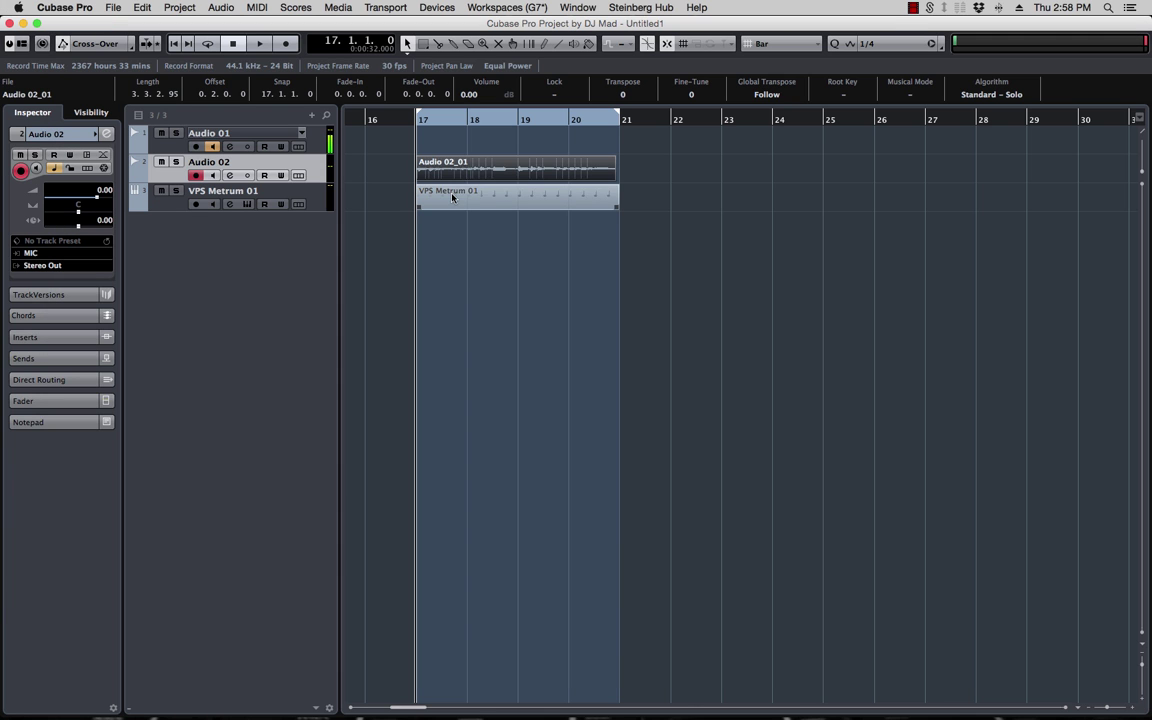
Step: Add one instrument track with the Spire synth below VPS Metrum 01
click(167, 208)
right_click(169, 204)
mouse_move(210, 210)
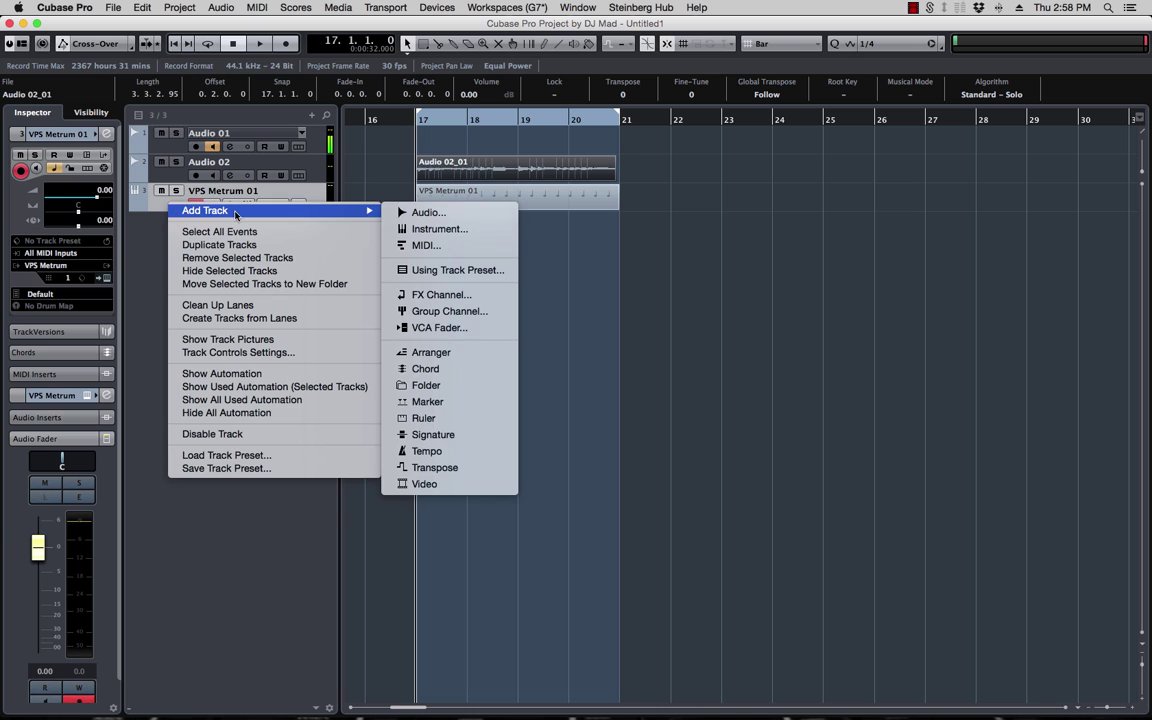
click(502, 232)
click(561, 220)
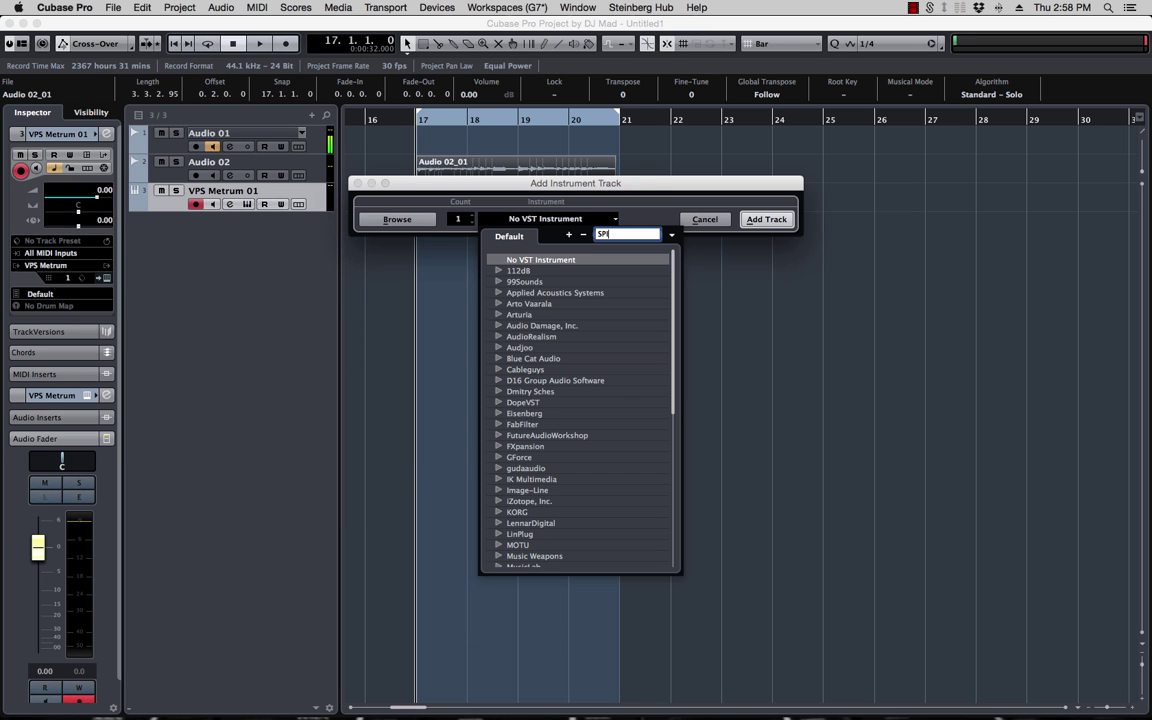
text(SP)
key(Return)
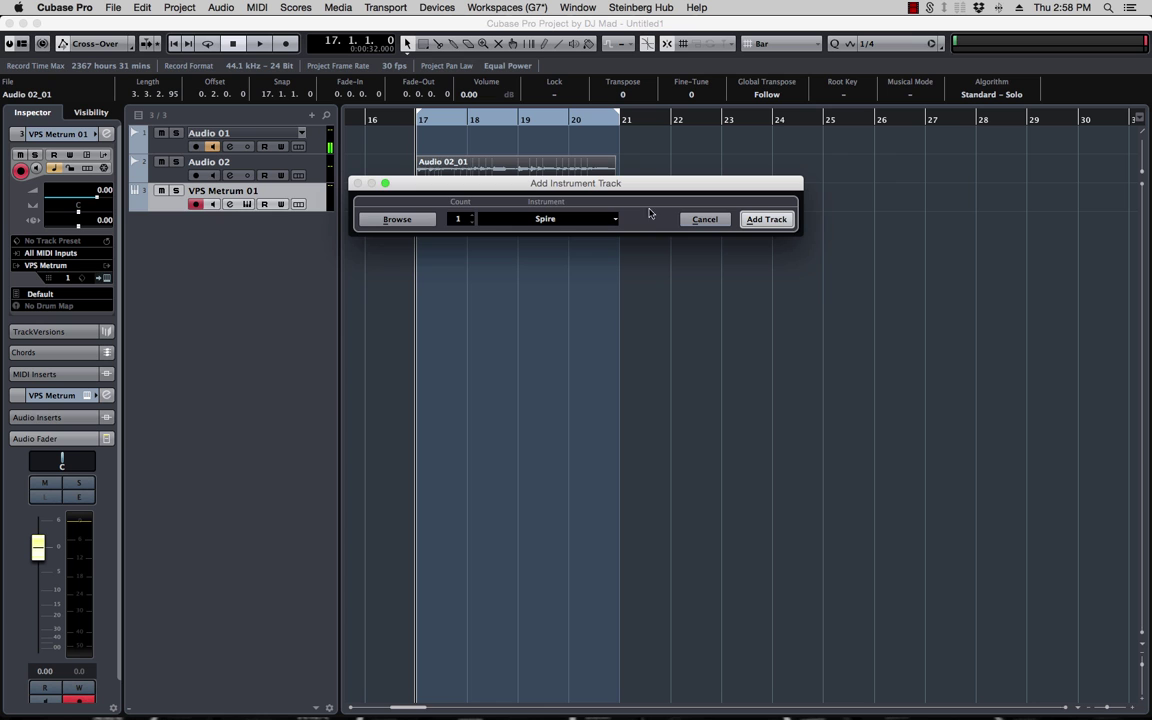
click(767, 219)
Step: Load the bank Evolution Of Sound Zen World Spire Revolution for Spire into the synth
drag(134, 114, 243, 117)
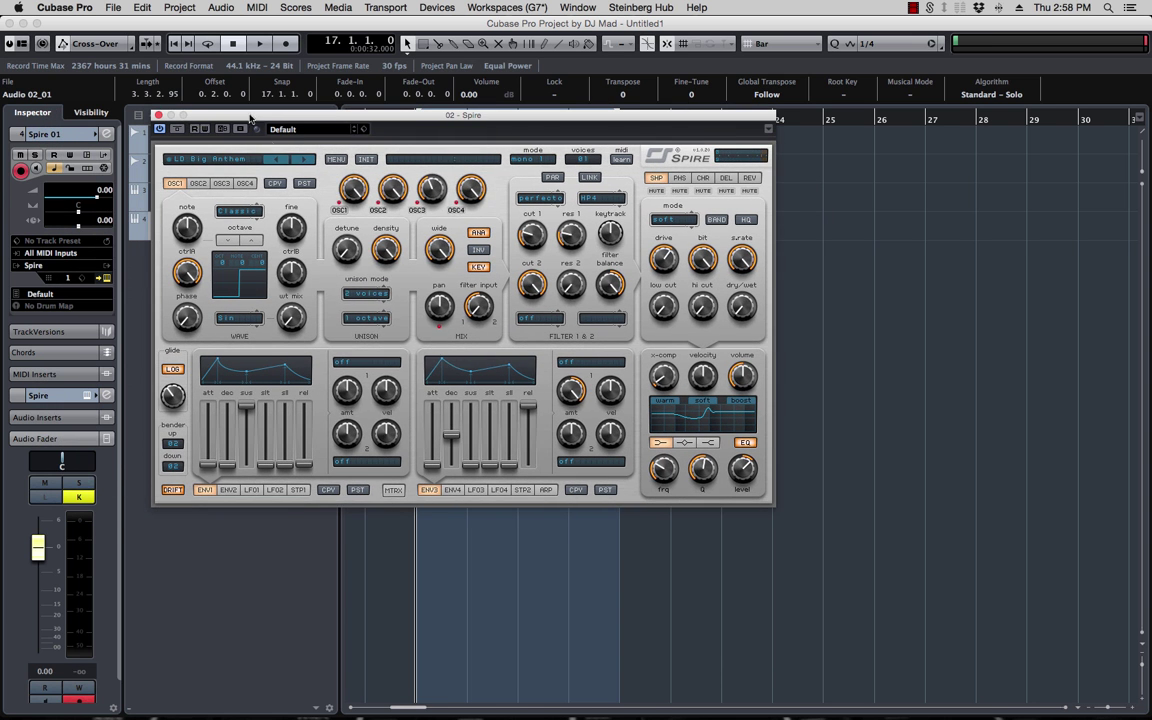
click(335, 159)
mouse_move(420, 175)
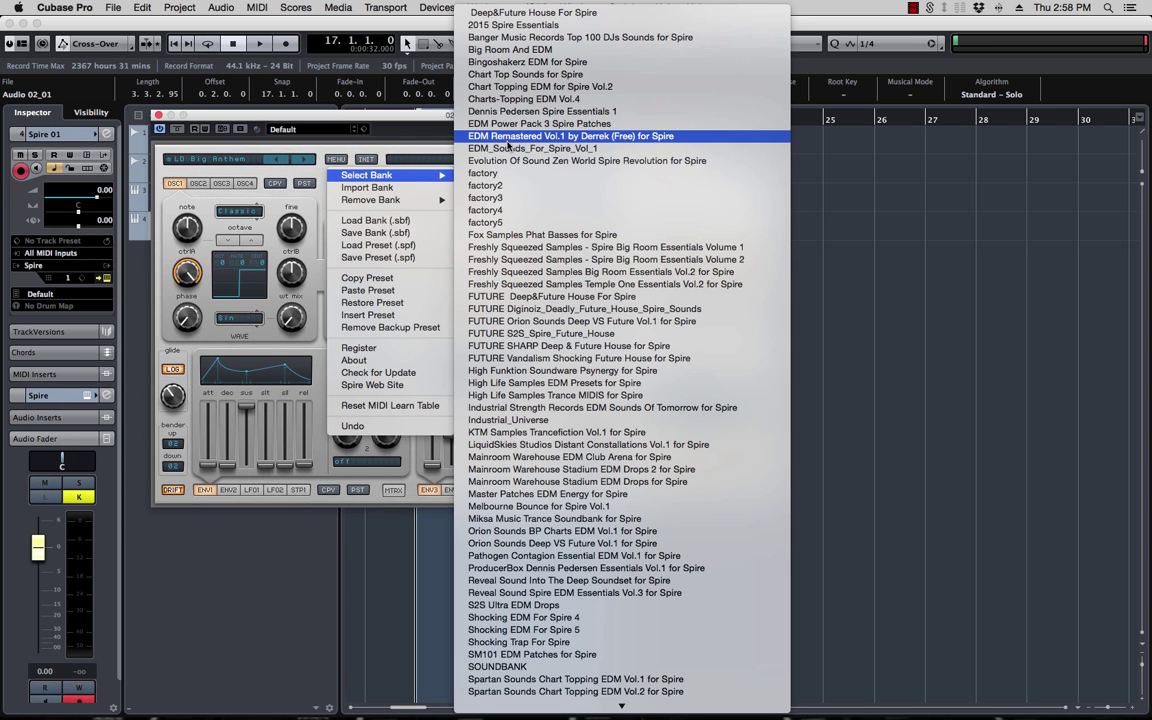
click(481, 160)
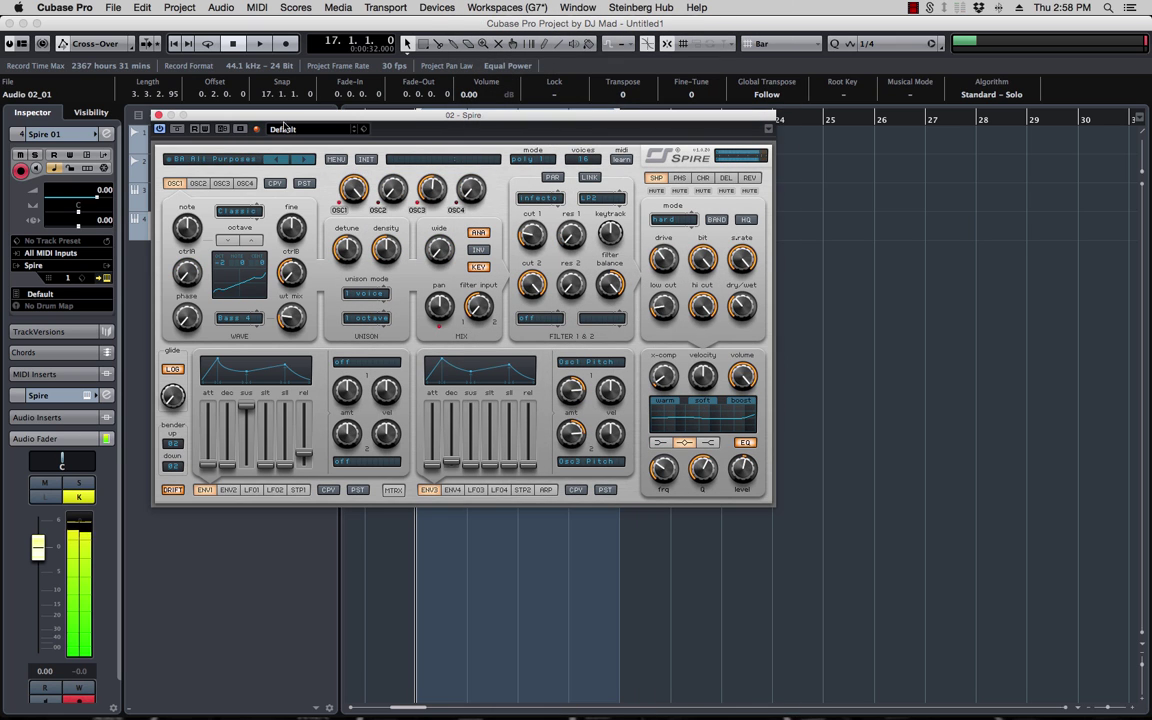
Step: Audition several of the bank's lead presets in Spire, starting with LD Allah, and settle on LD Burning
click(222, 159)
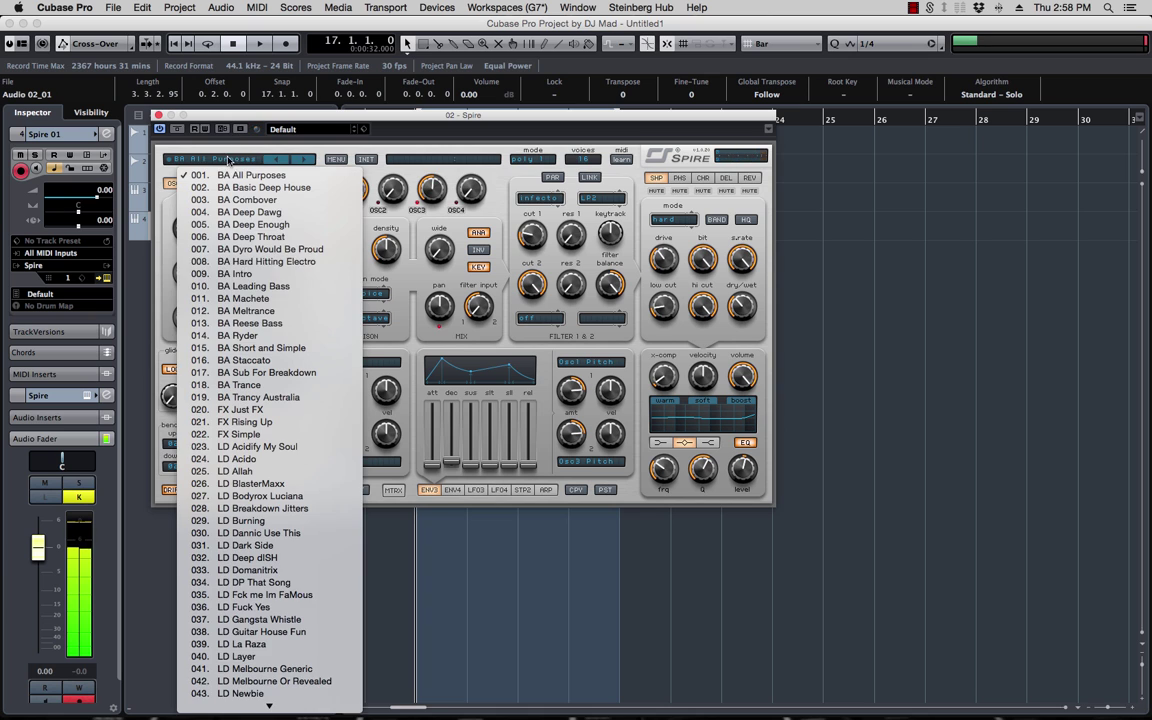
click(240, 471)
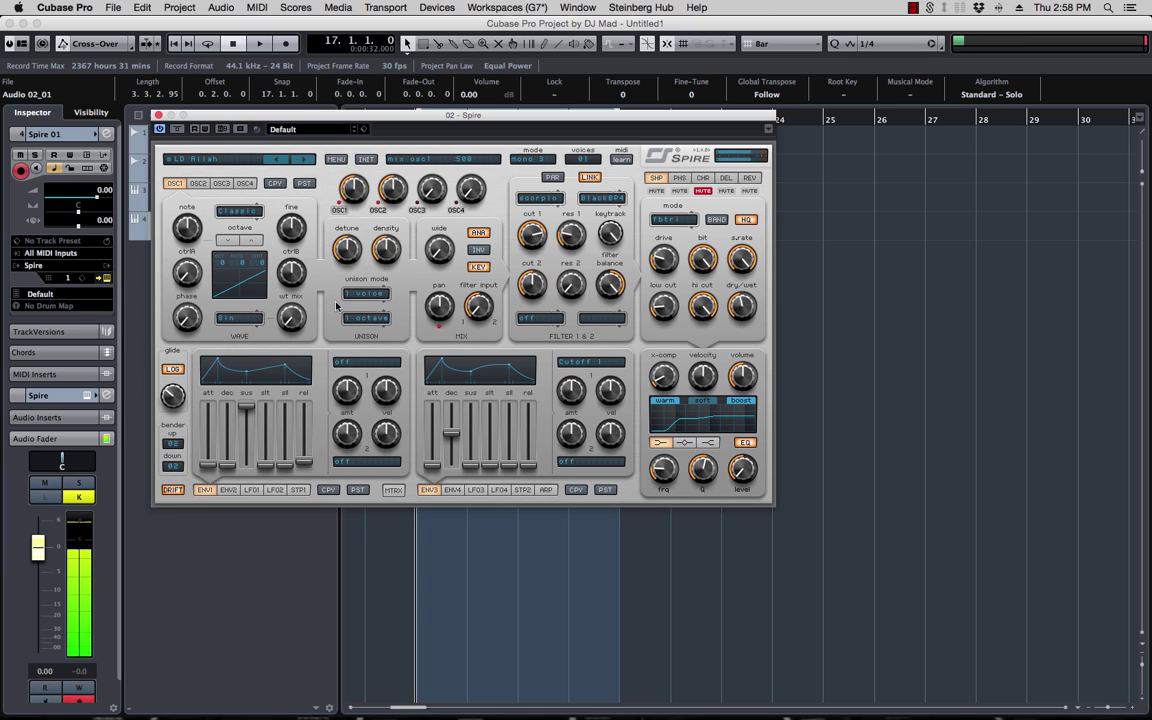
click(305, 161)
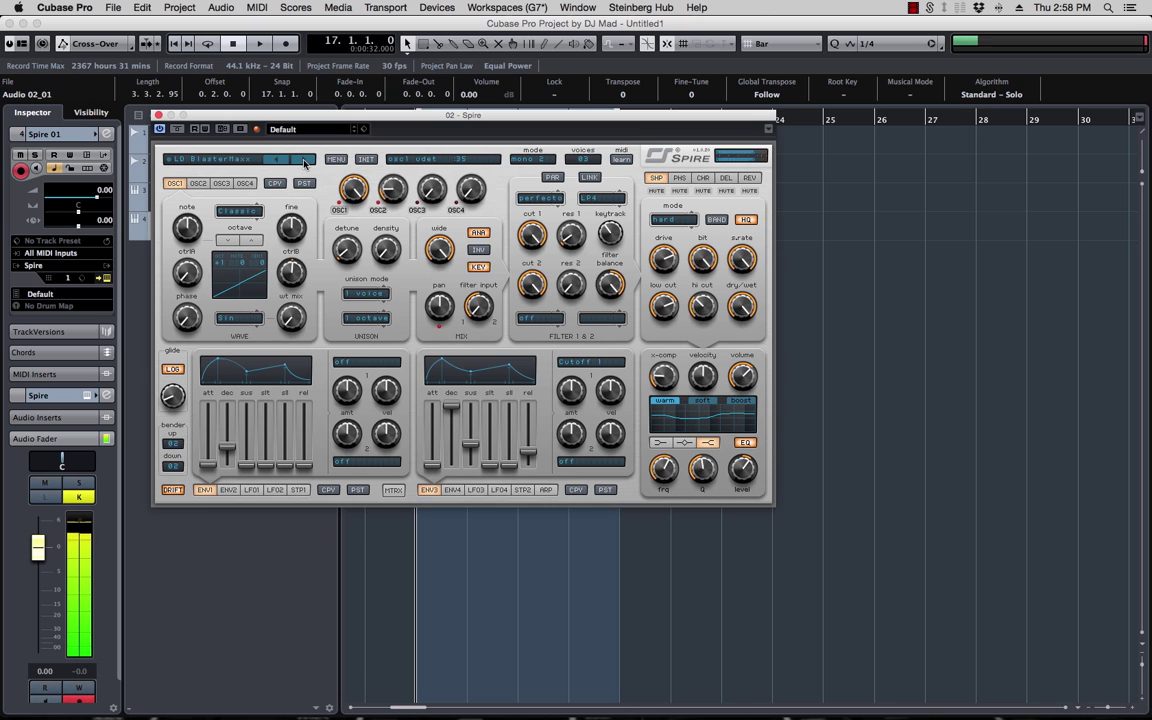
click(306, 162)
click(279, 160)
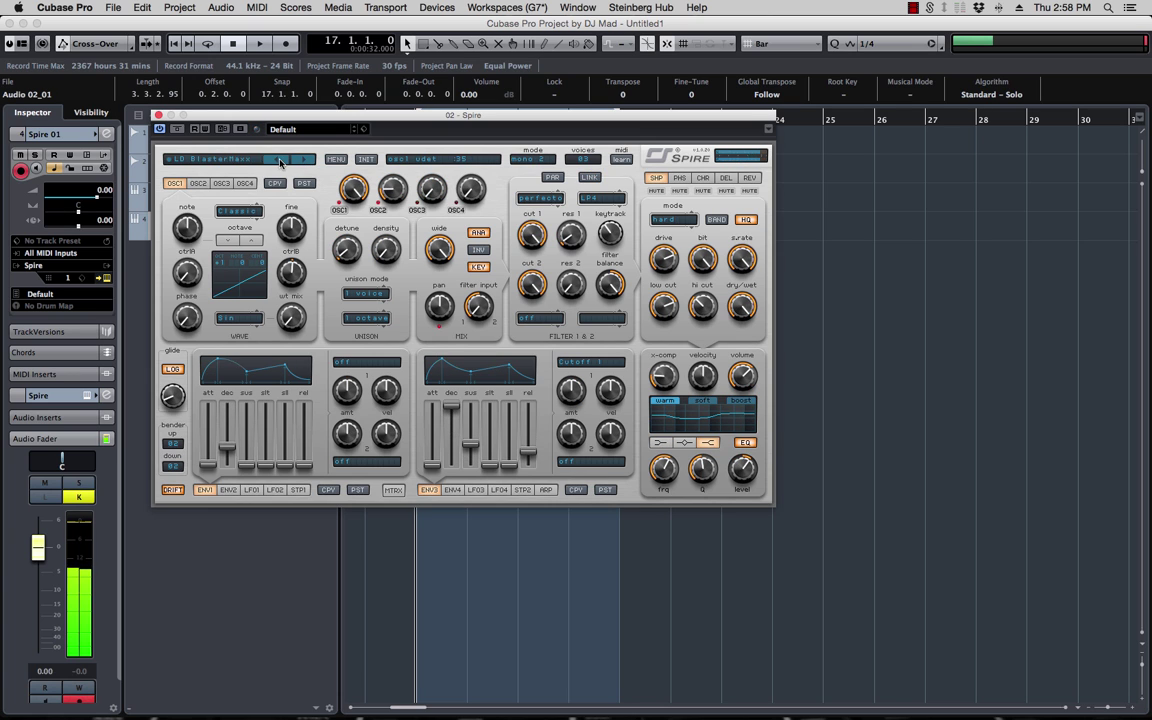
click(279, 160)
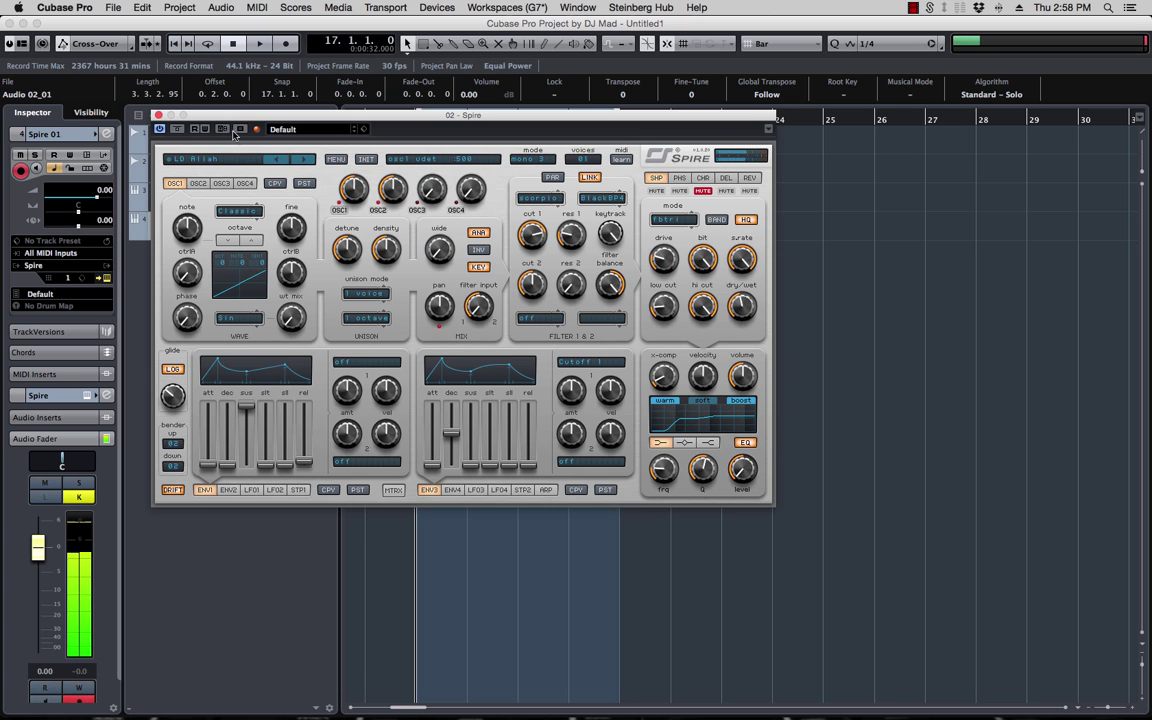
click(302, 161)
click(302, 161)
click(302, 161)
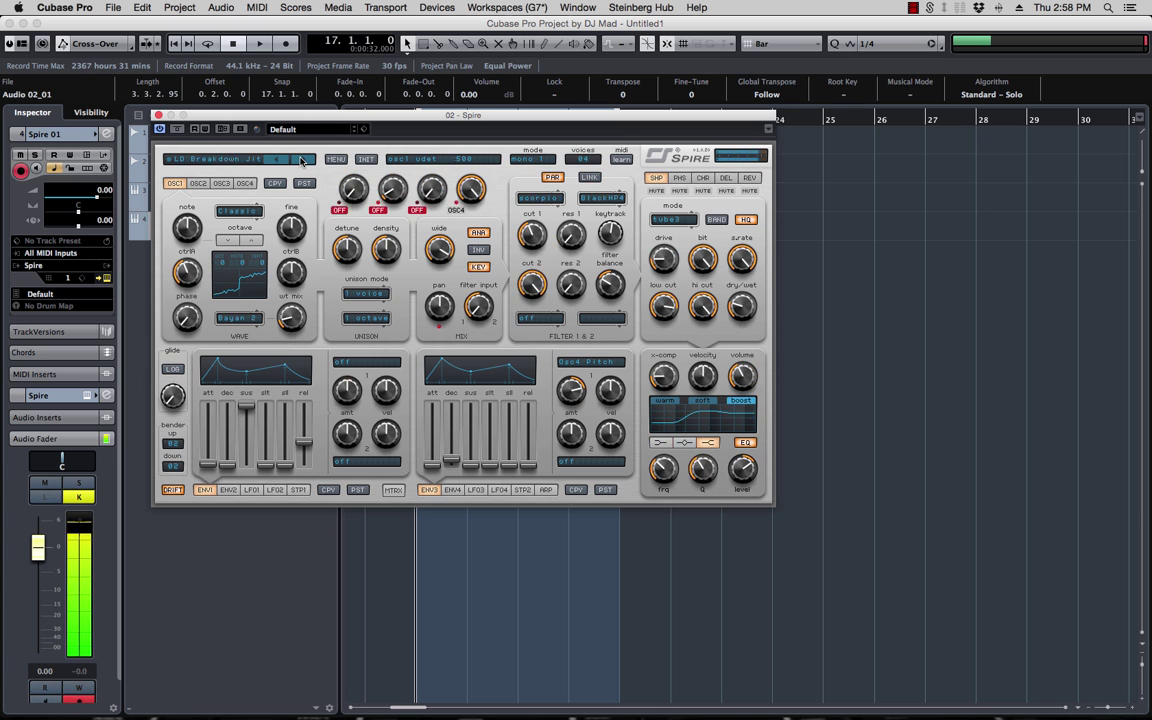
click(302, 161)
Step: Lower the Spire 01 channel volume to -9.17 and move the synth's window clear of the arrangement
drag(255, 127, 463, 202)
drag(38, 548, 38, 592)
drag(478, 192, 617, 311)
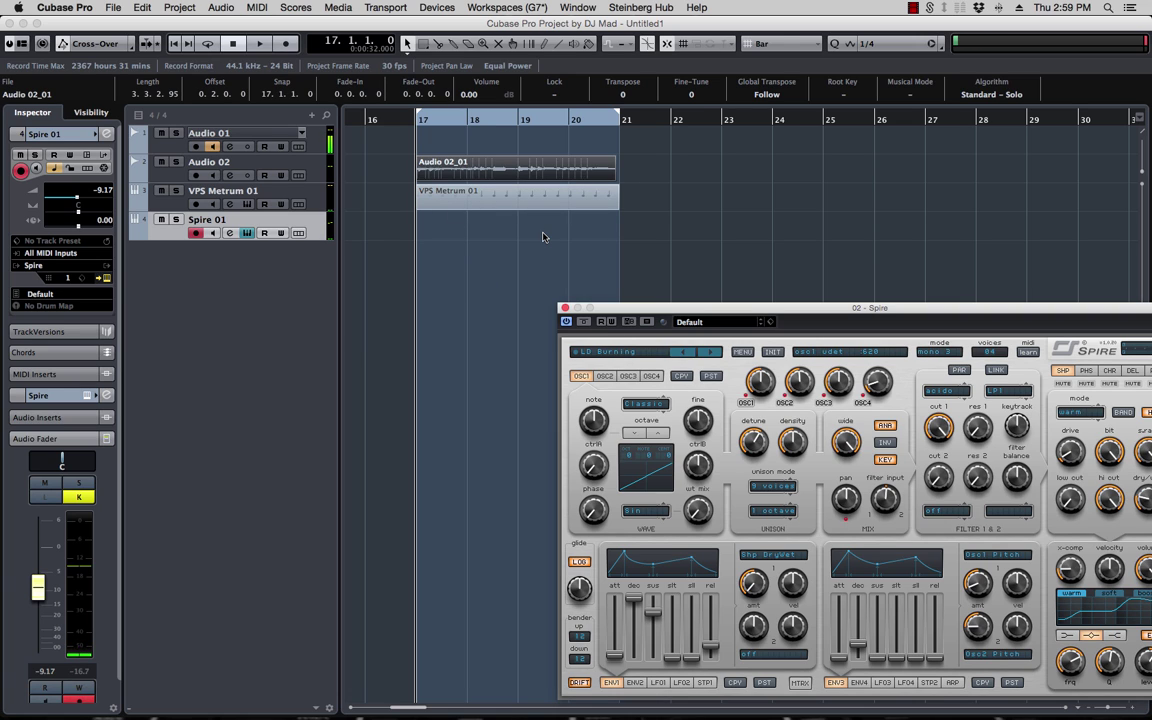
Step: Place the extracted MIDI part on the Spire 01 track at bar 17 and play it back with Audio 02 muted
drag(492, 168, 492, 226)
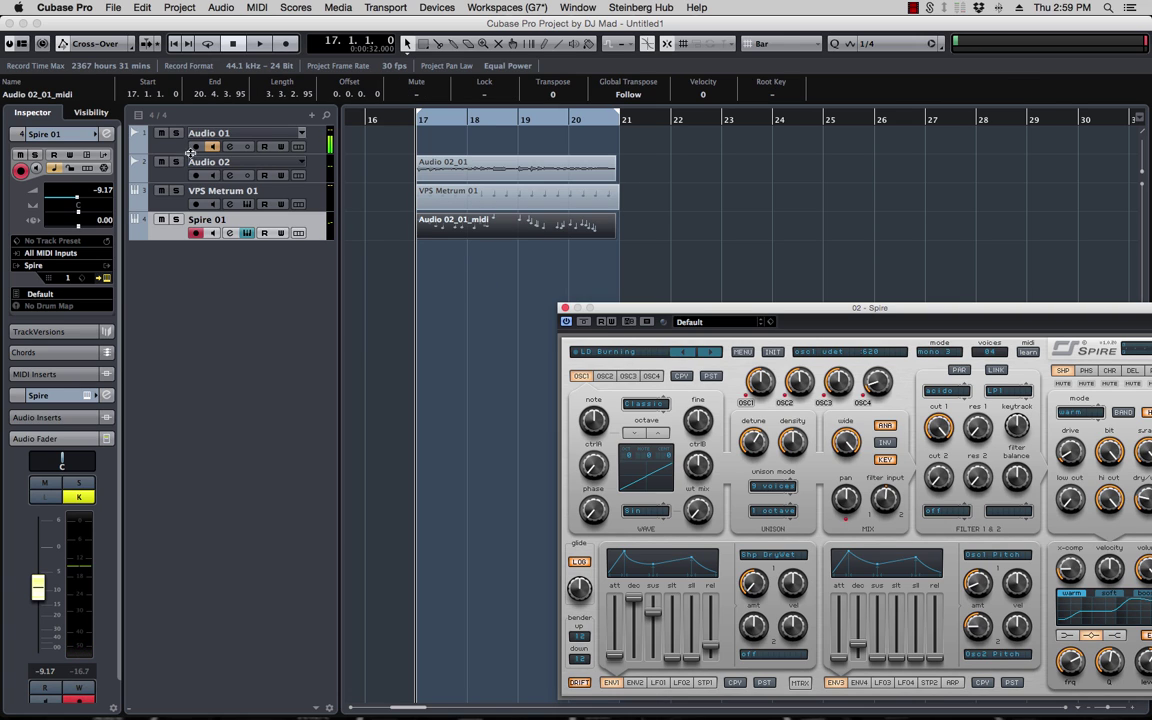
click(615, 248)
key(space)
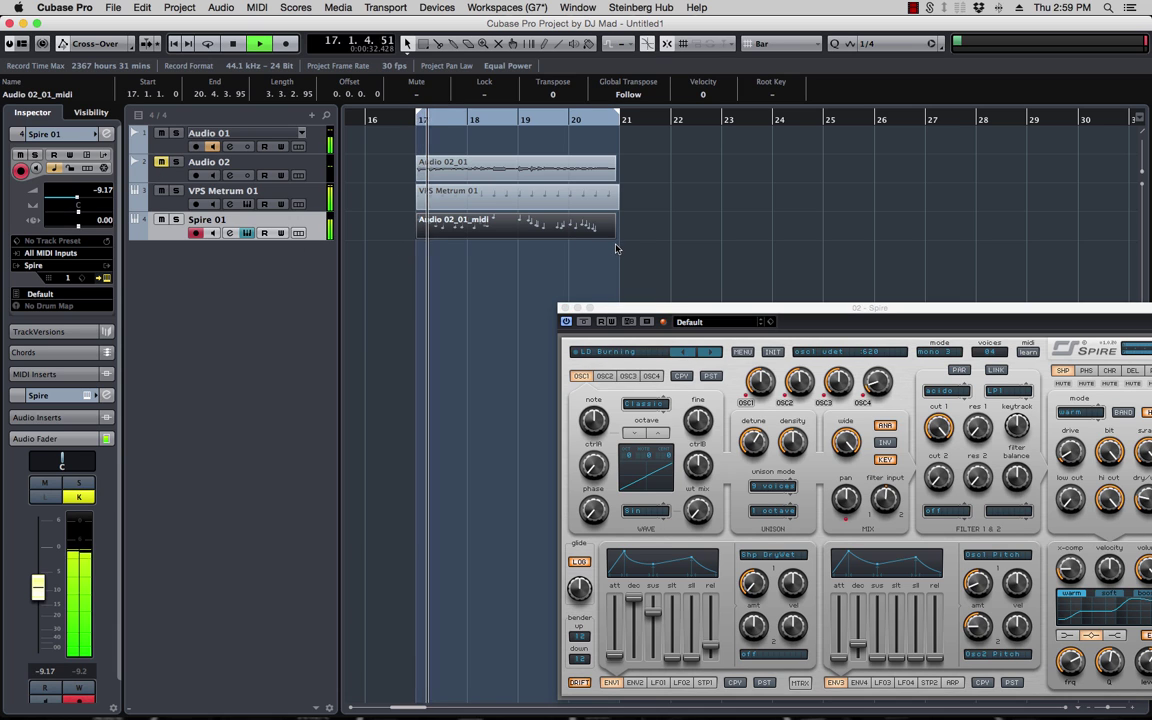
click(570, 216)
click(625, 244)
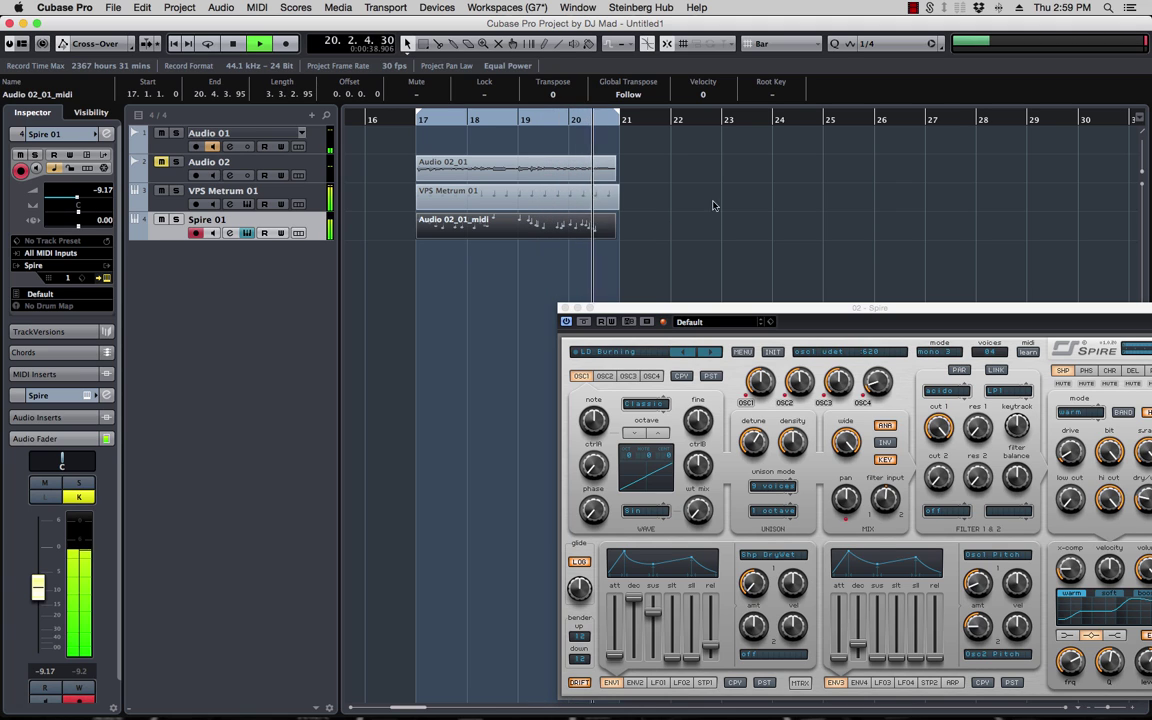
key(1)
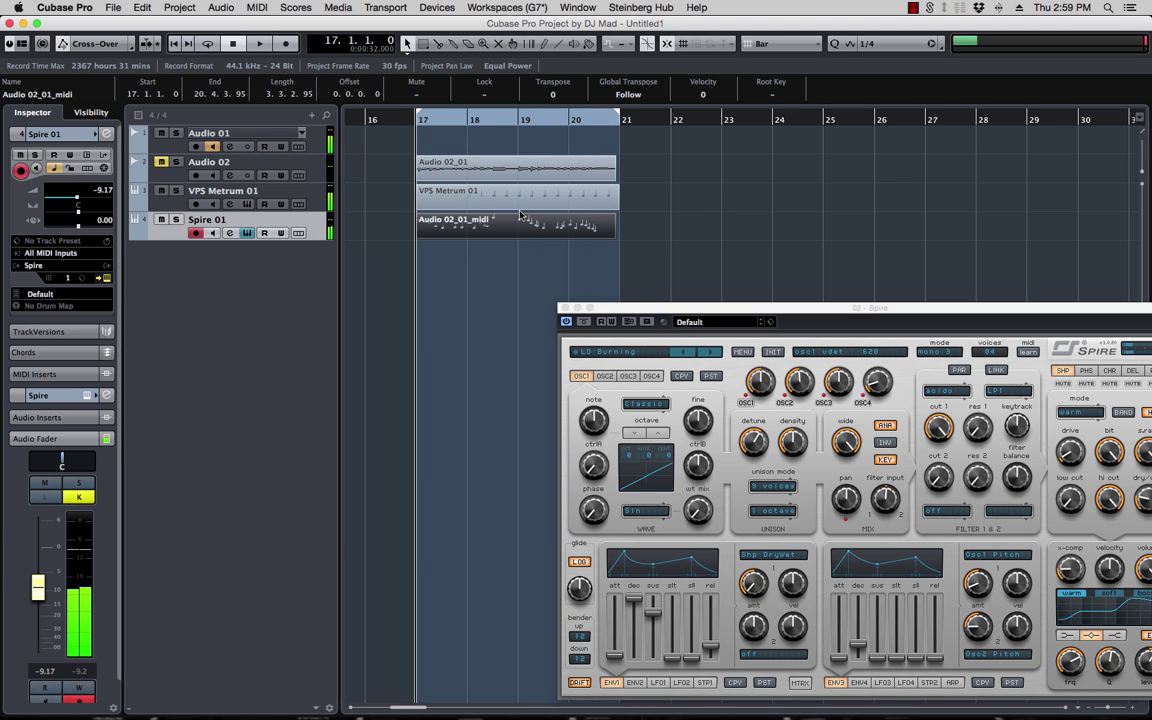
drag(609, 313, 535, 281)
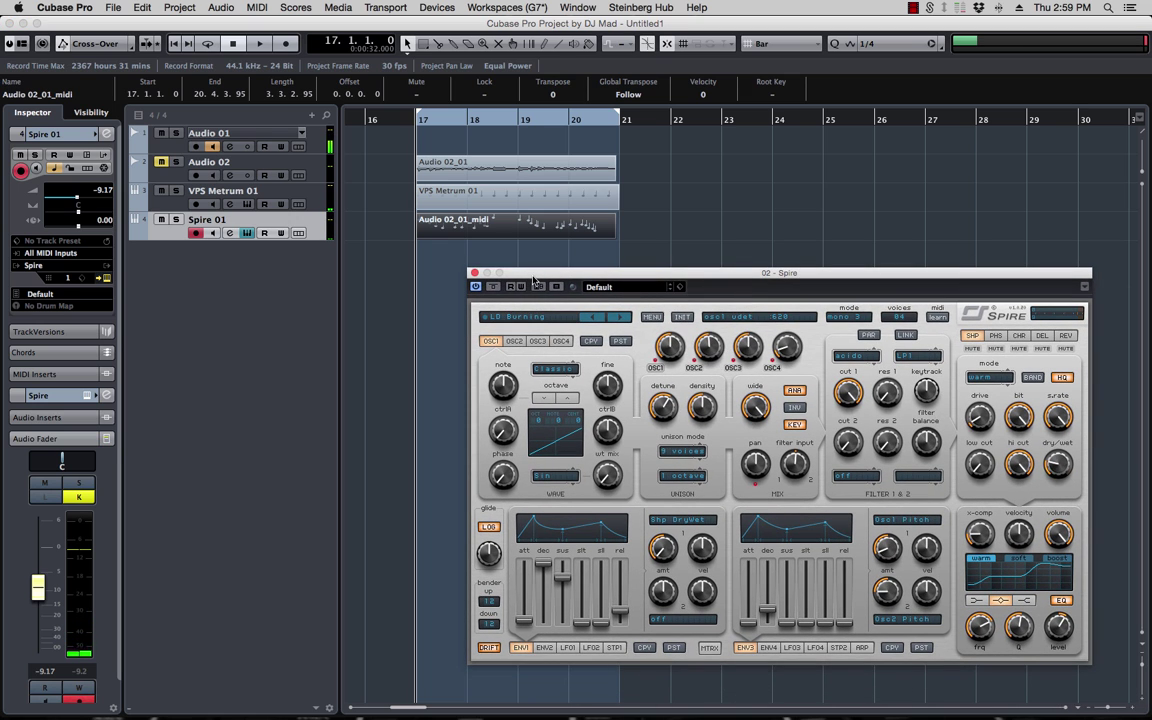
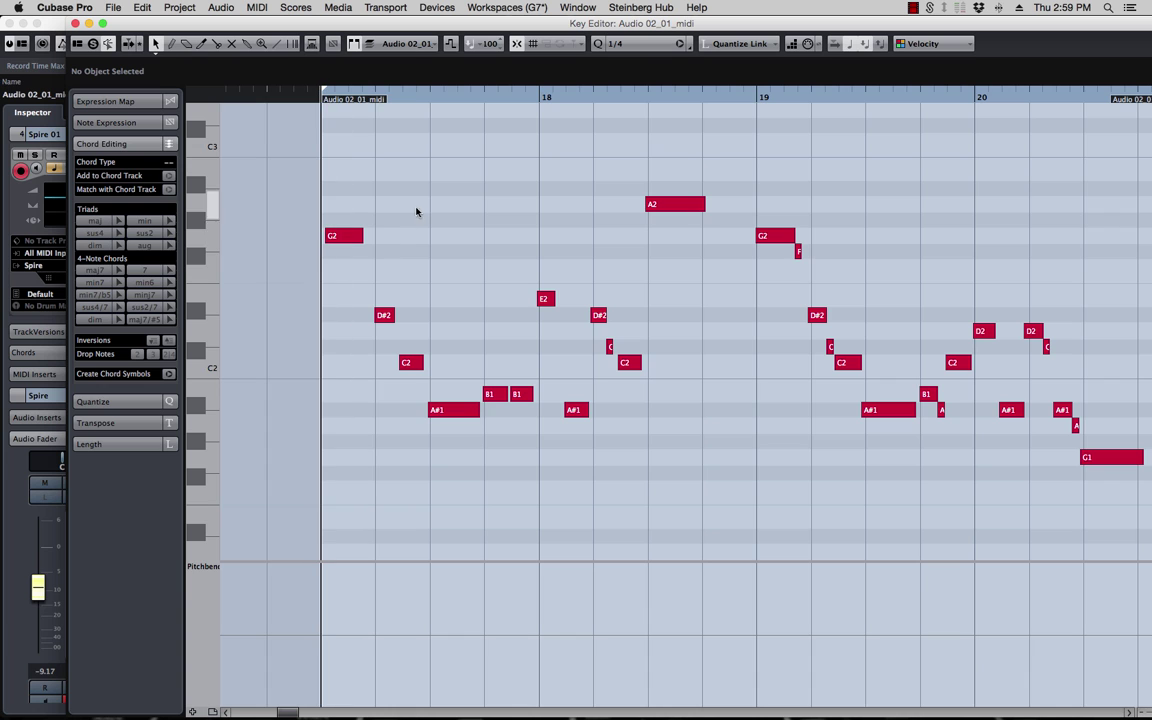
Step: Try quantizing all notes of the Audio 02_01_midi part to 1/4, check the D#2 and C2 notes in bar 17, and undo the quantization
key(super+a)
key(q)
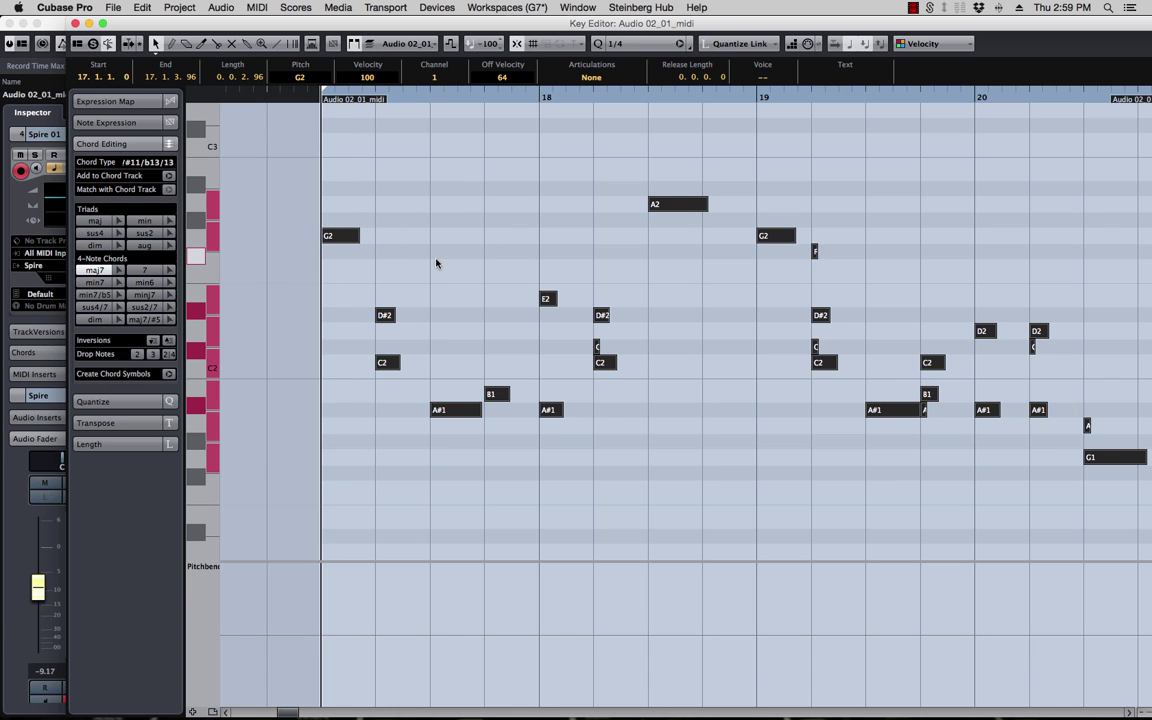
key(space)
key(space)
click(466, 316)
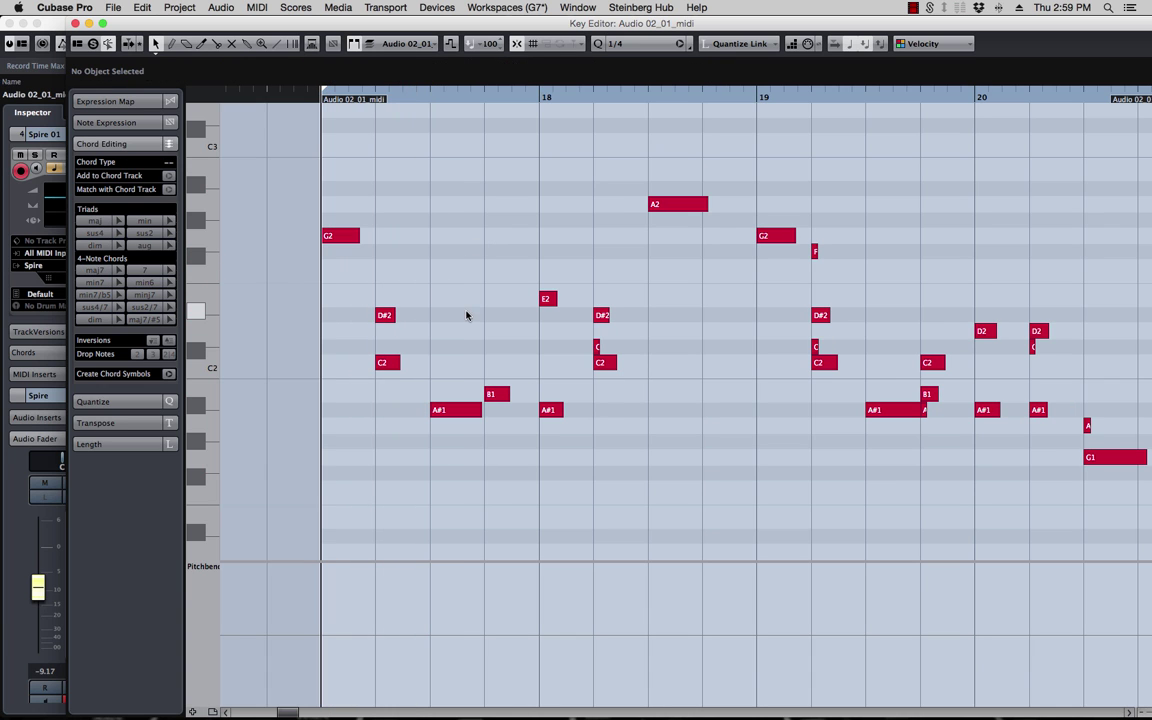
click(386, 316)
click(382, 364)
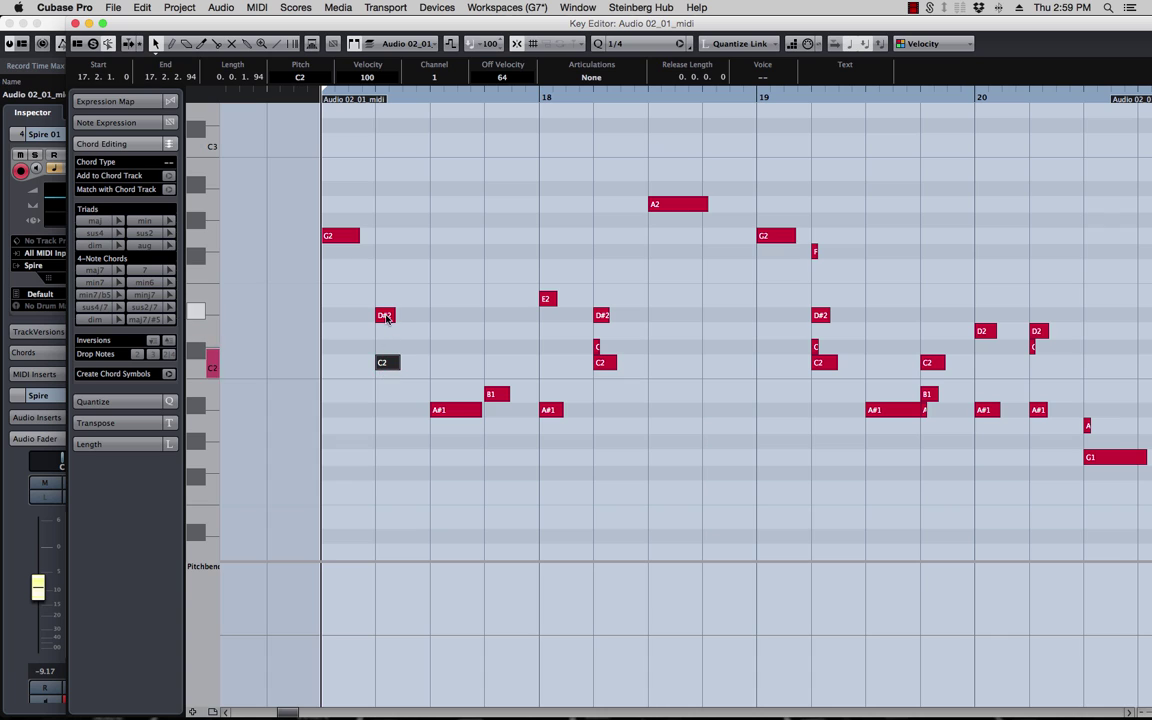
click(386, 316)
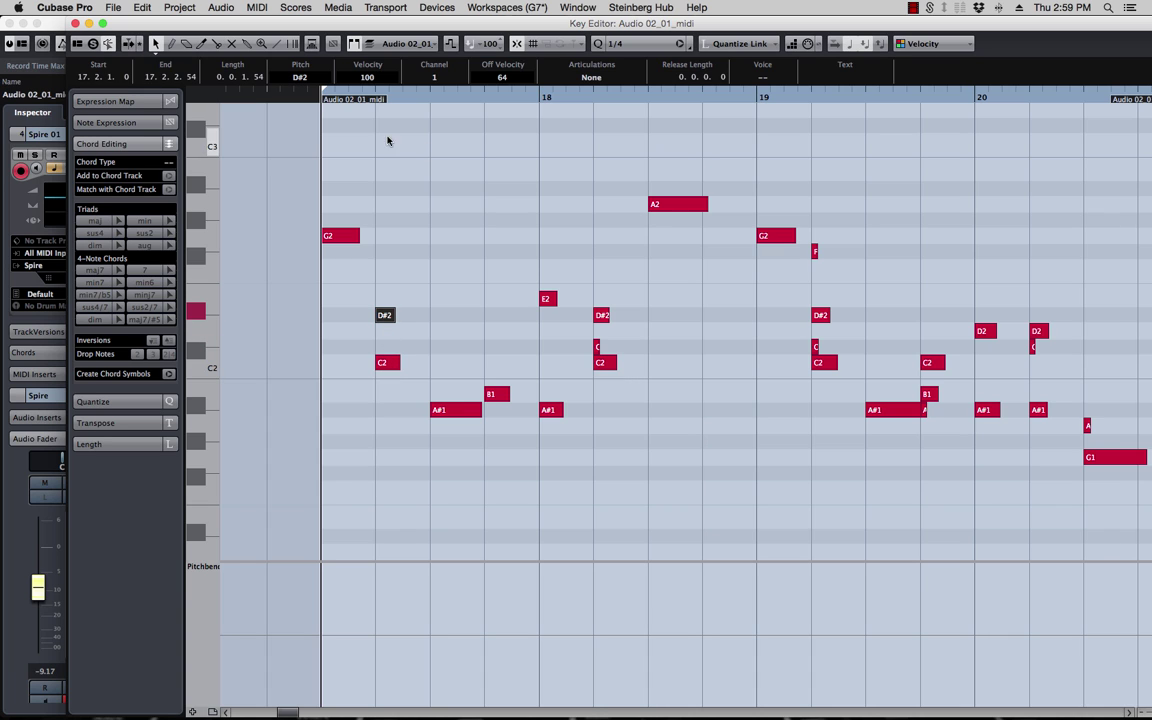
key(super+z)
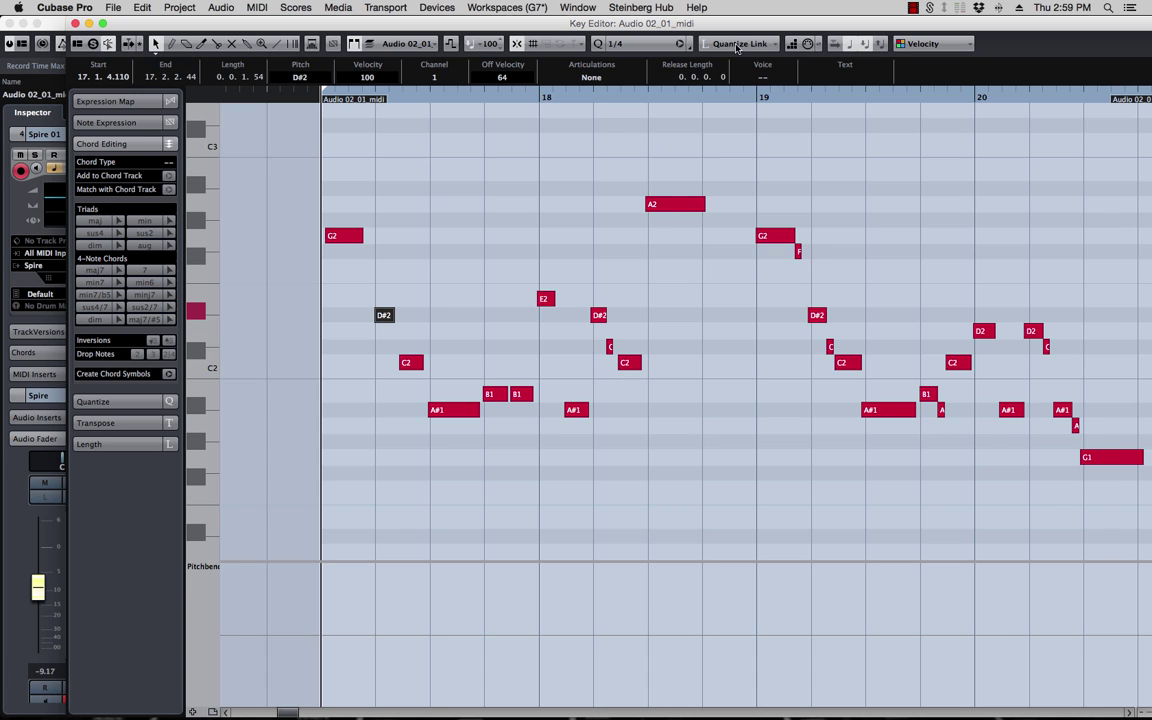
Step: Quantize all notes of the MIDI part to 1/8, and check the playback and the A#1 and B1 notes in bar 17
click(615, 43)
click(640, 53)
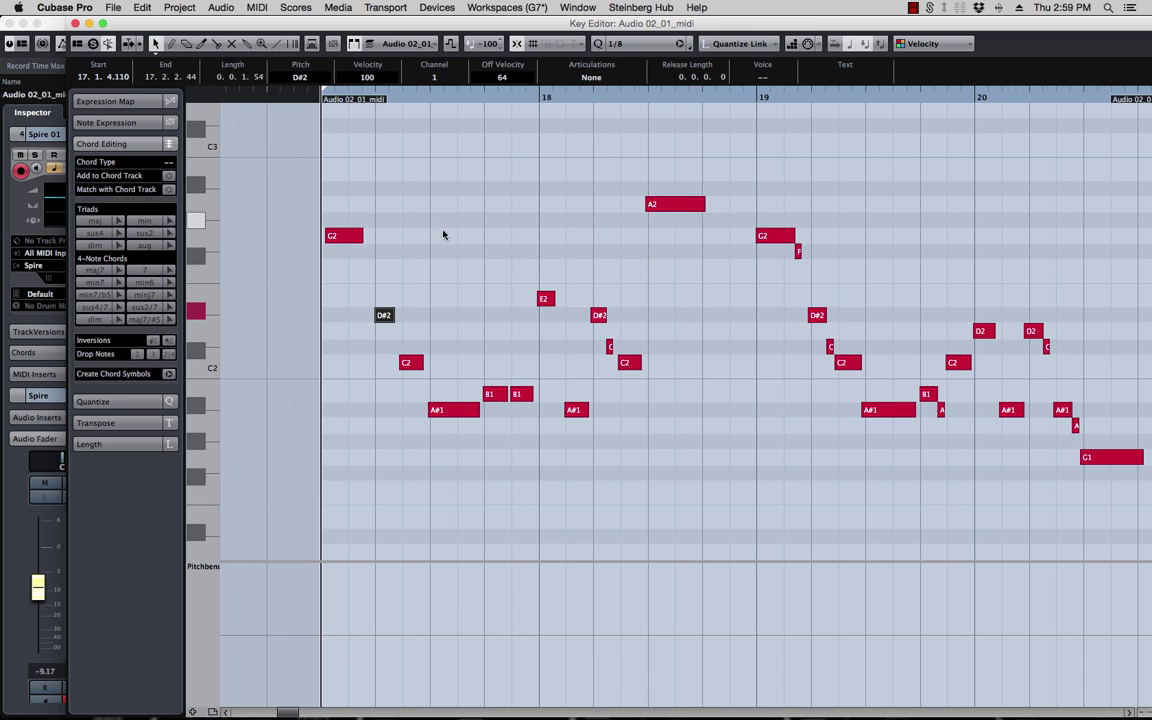
key(super+a)
key(q)
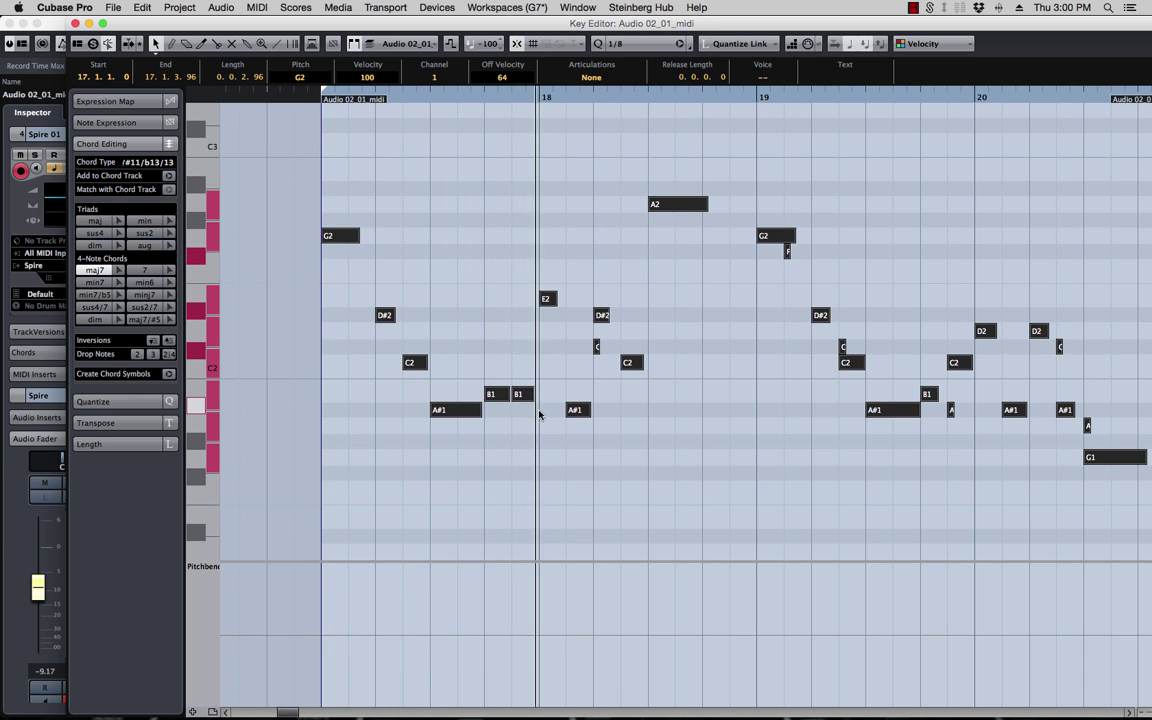
key(space)
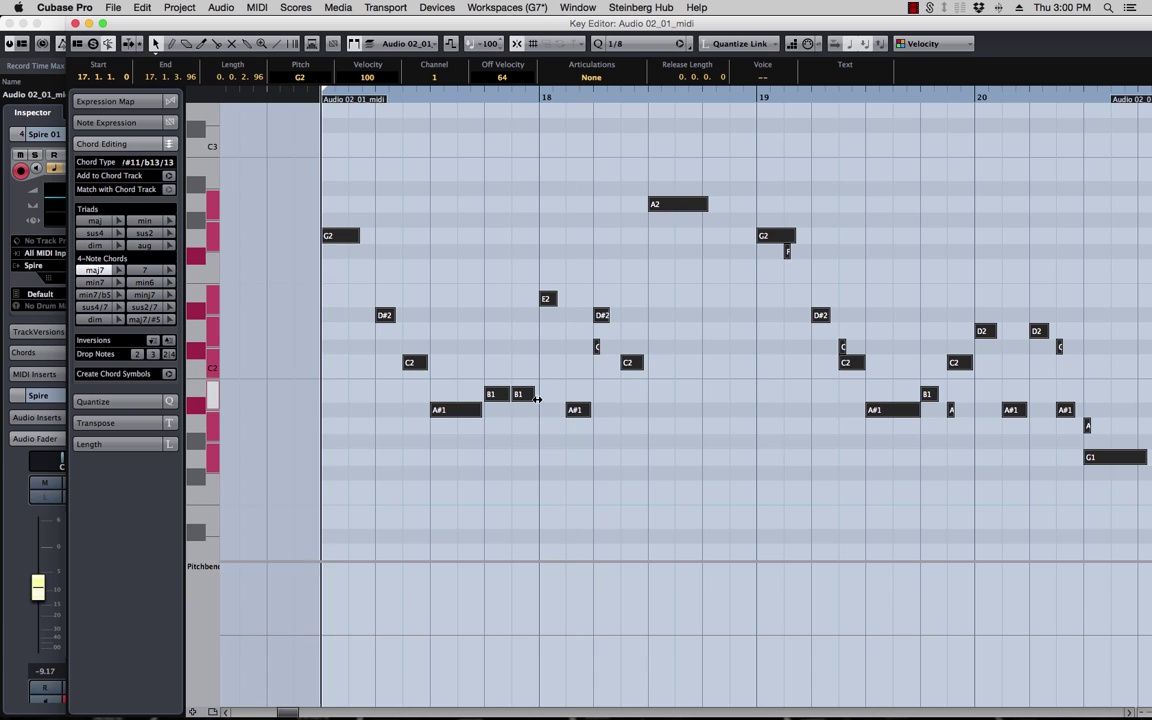
click(447, 411)
click(494, 396)
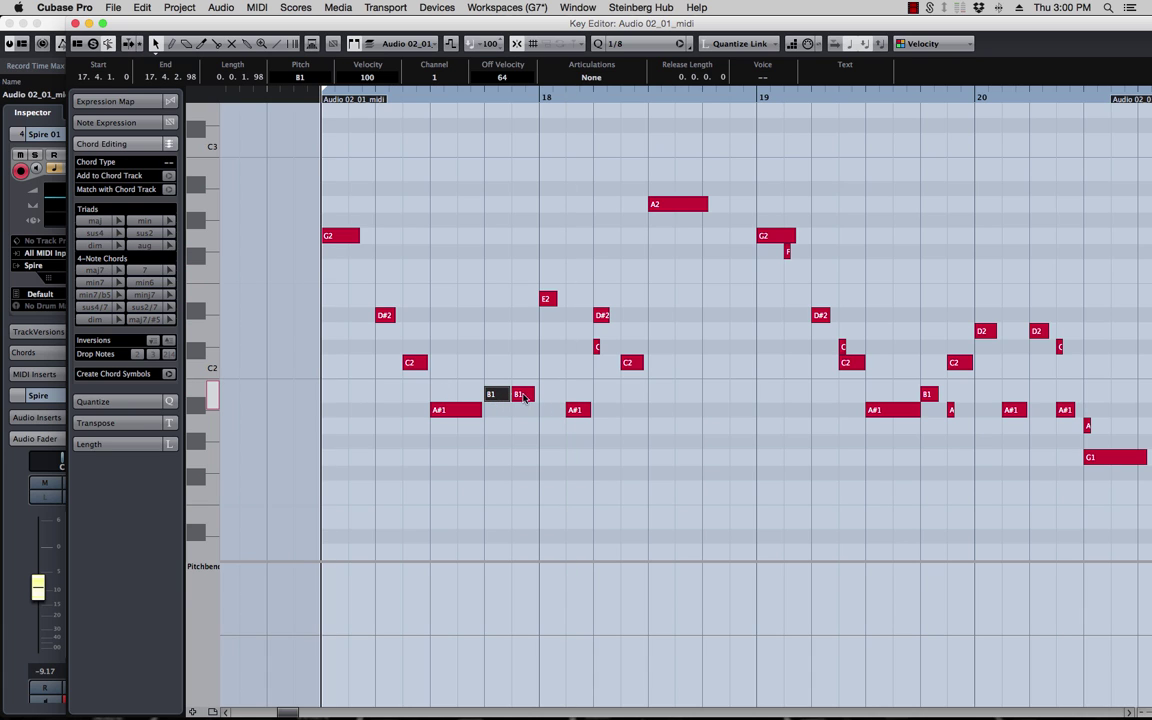
Step: Lower the first of the two B1 notes at the end of bar 17 to A#1 and play the part
drag(492, 413, 492, 411)
key(space)
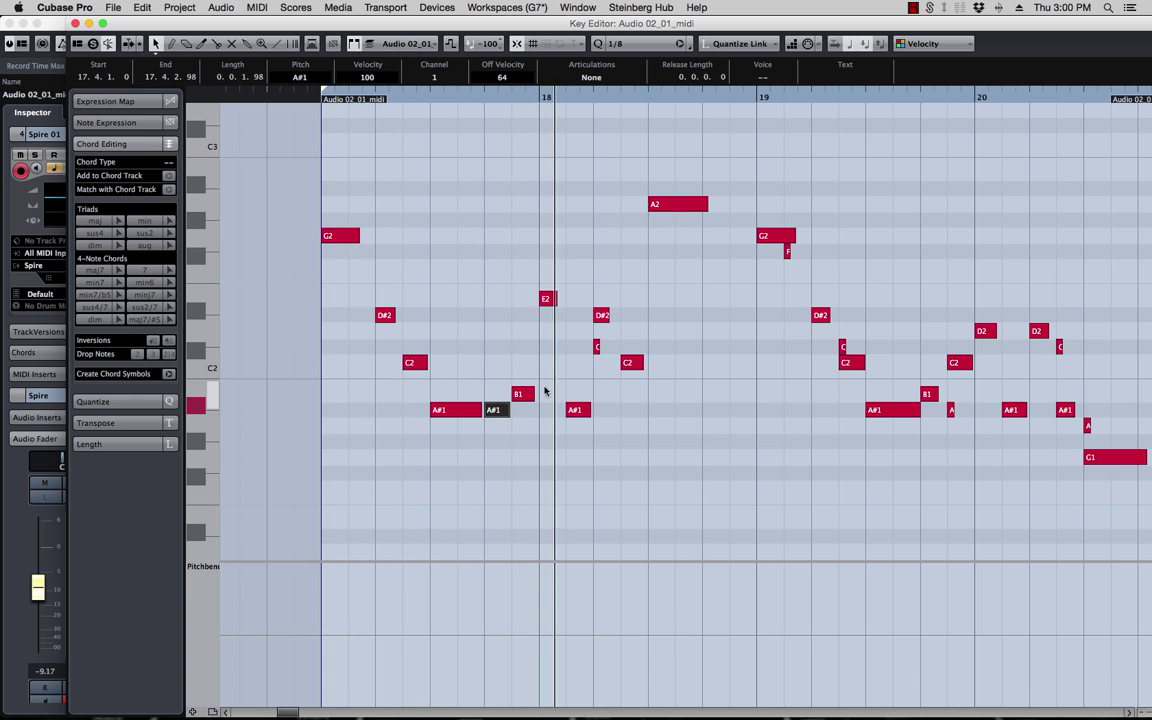
key(space)
Step: Raise the D#2 note on beat 2 of bar 18 to E2 and remove the short stray note below it
click(546, 298)
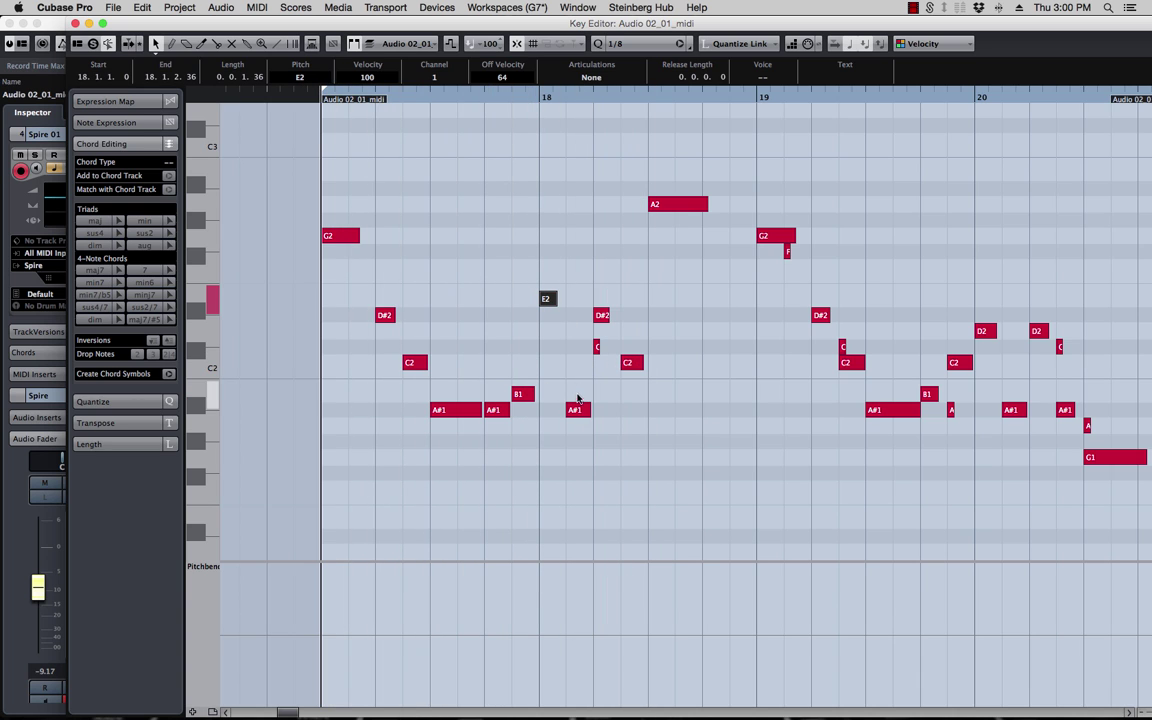
drag(547, 299, 600, 299)
click(597, 346)
key(ctrl+z)
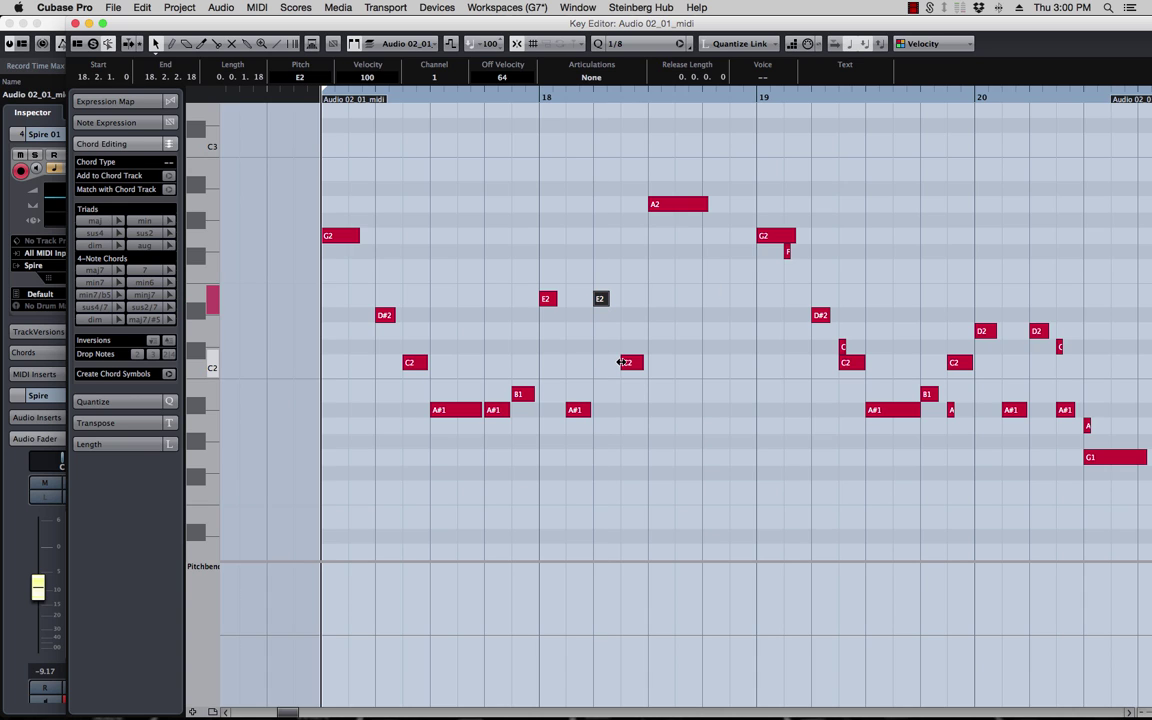
Step: Lower the C2 note in bar 18 to B1, delete the short stray note after bar 19's G2, and check the playback
click(630, 363)
drag(633, 394, 634, 394)
click(672, 203)
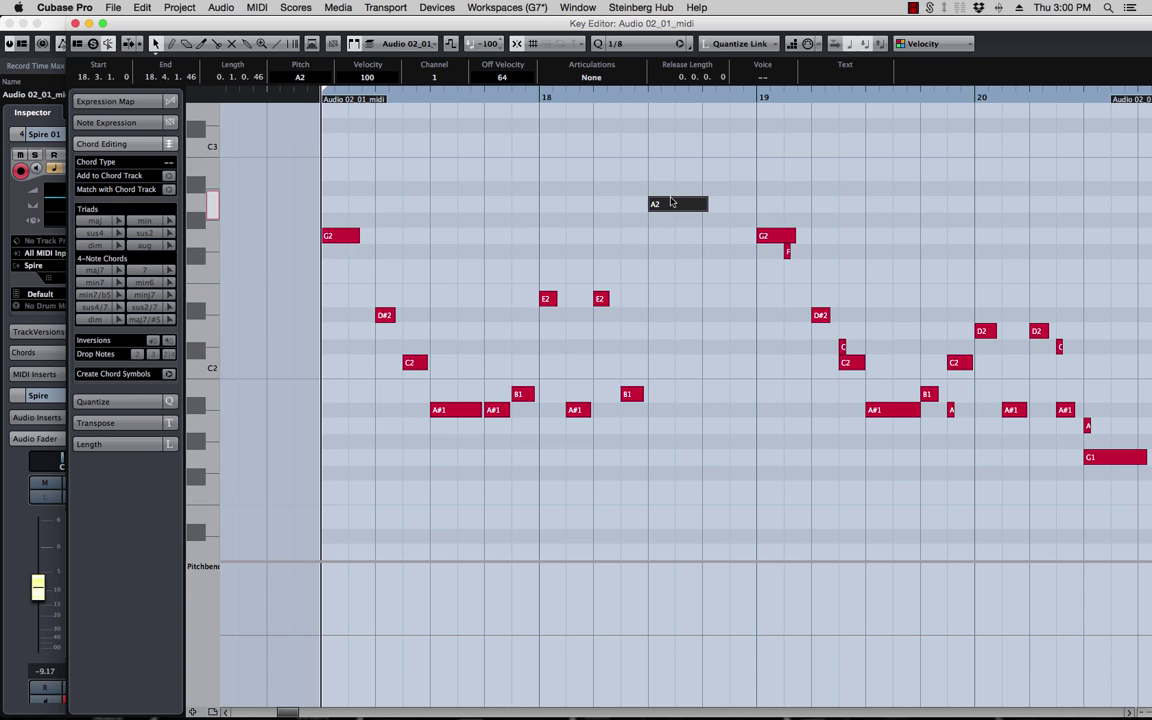
click(787, 251)
key(Delete)
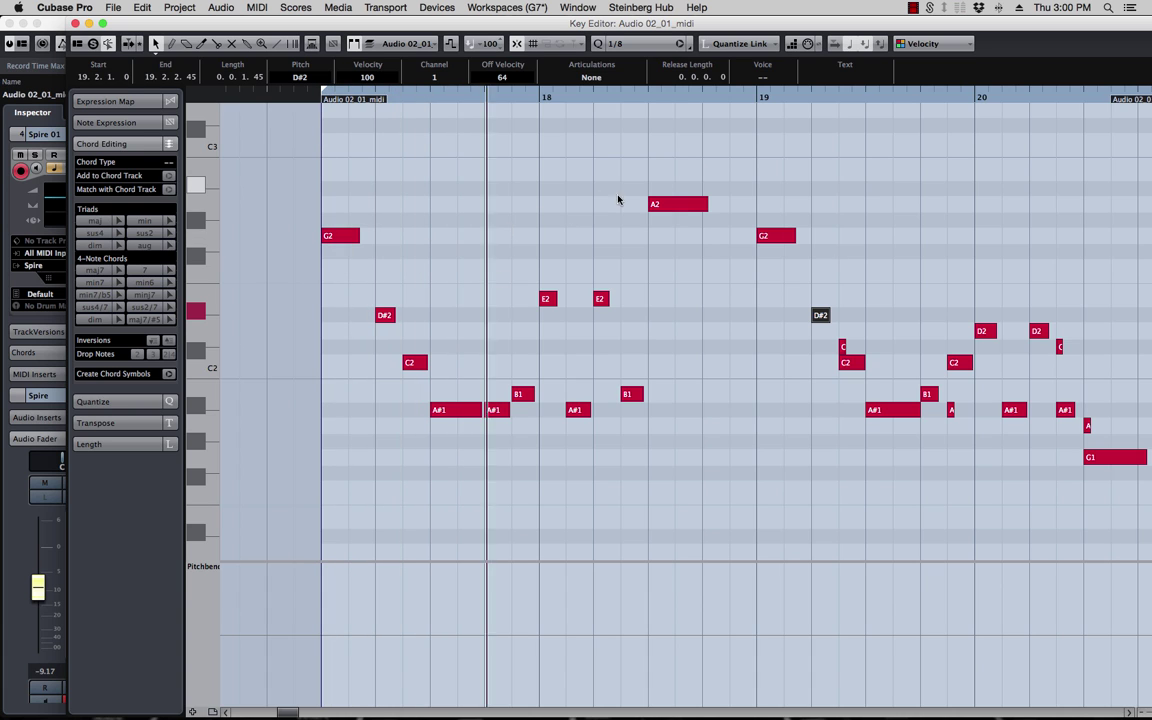
key(space)
Step: Raise the last two notes of bar 17 to B1 and C2 and play the part back
click(520, 394)
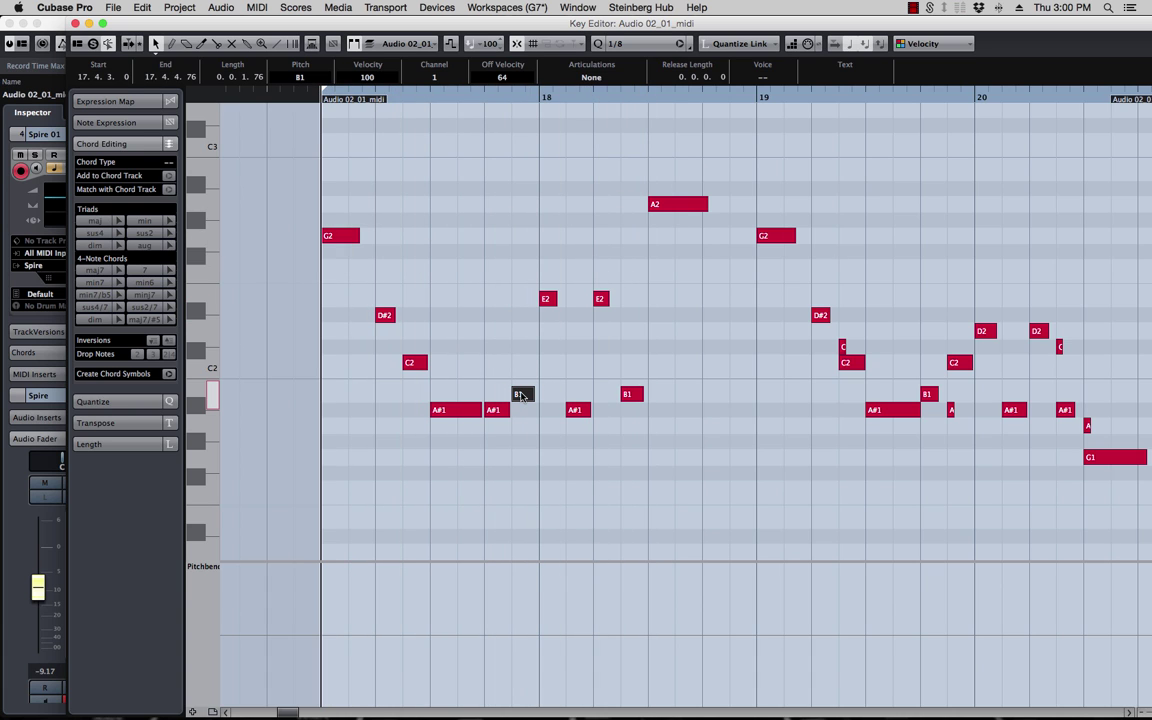
click(460, 410)
click(503, 408)
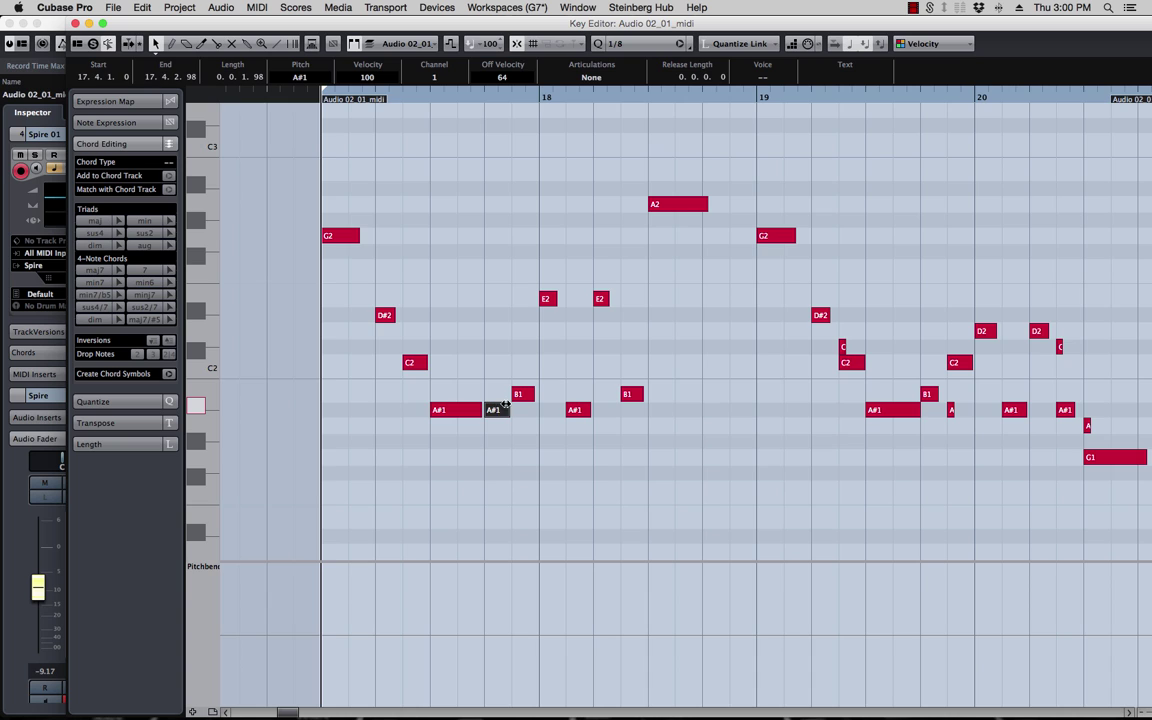
drag(499, 407, 516, 366)
key(space)
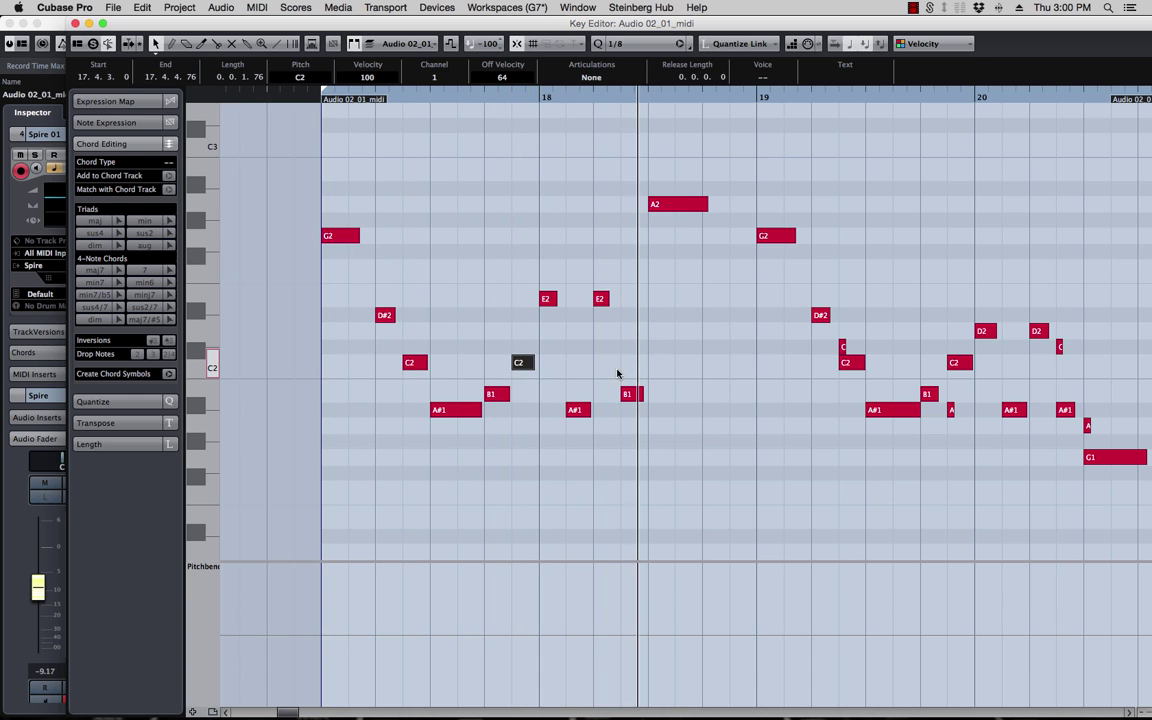
key(space)
Step: Try the long A2 note in bar 18 at B2, return it to A2, and play the part
click(673, 206)
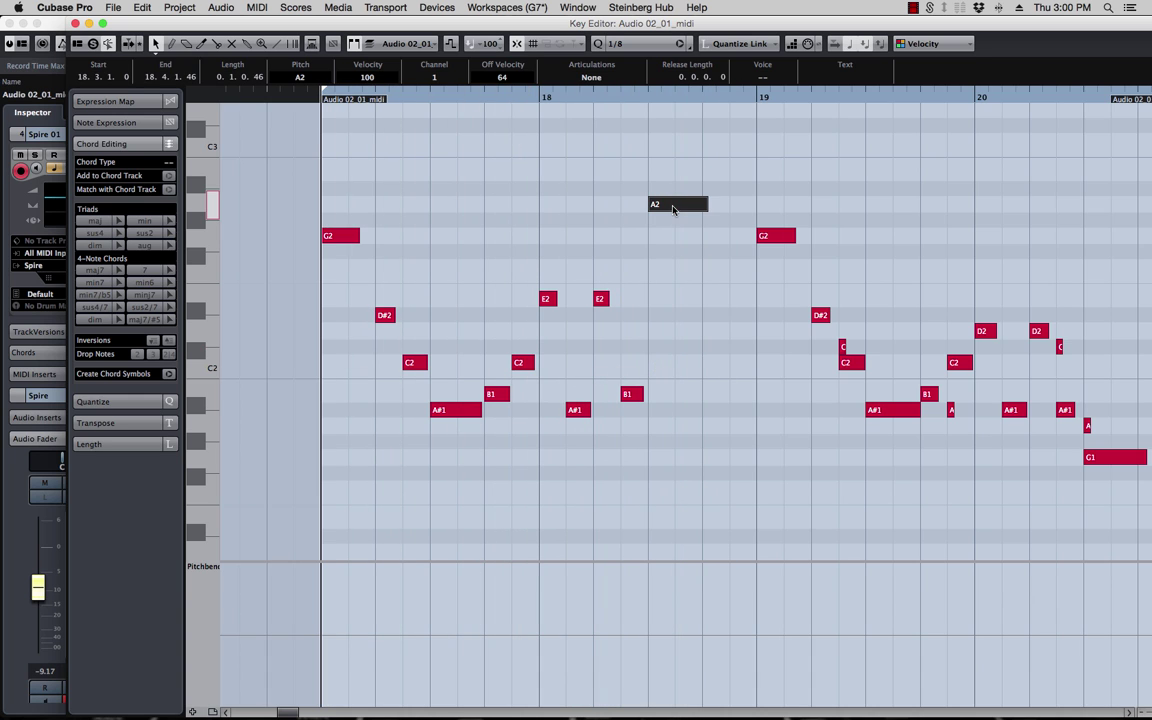
drag(673, 184, 674, 185)
key(space)
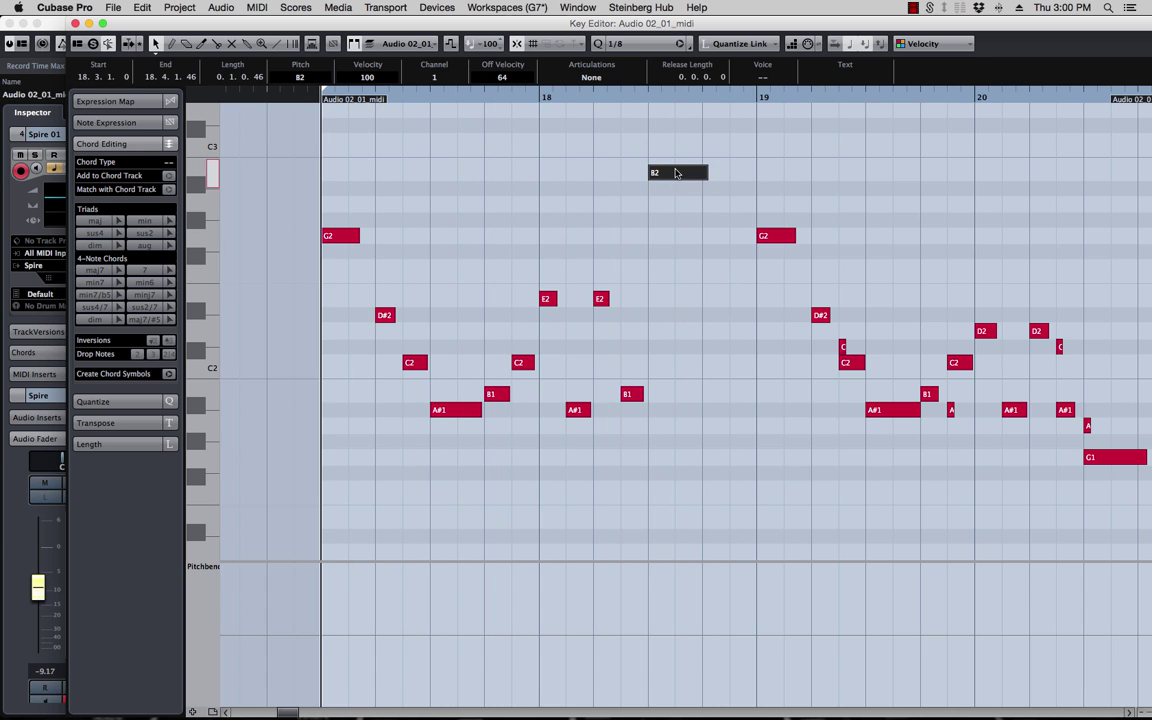
drag(676, 176, 680, 206)
key(space)
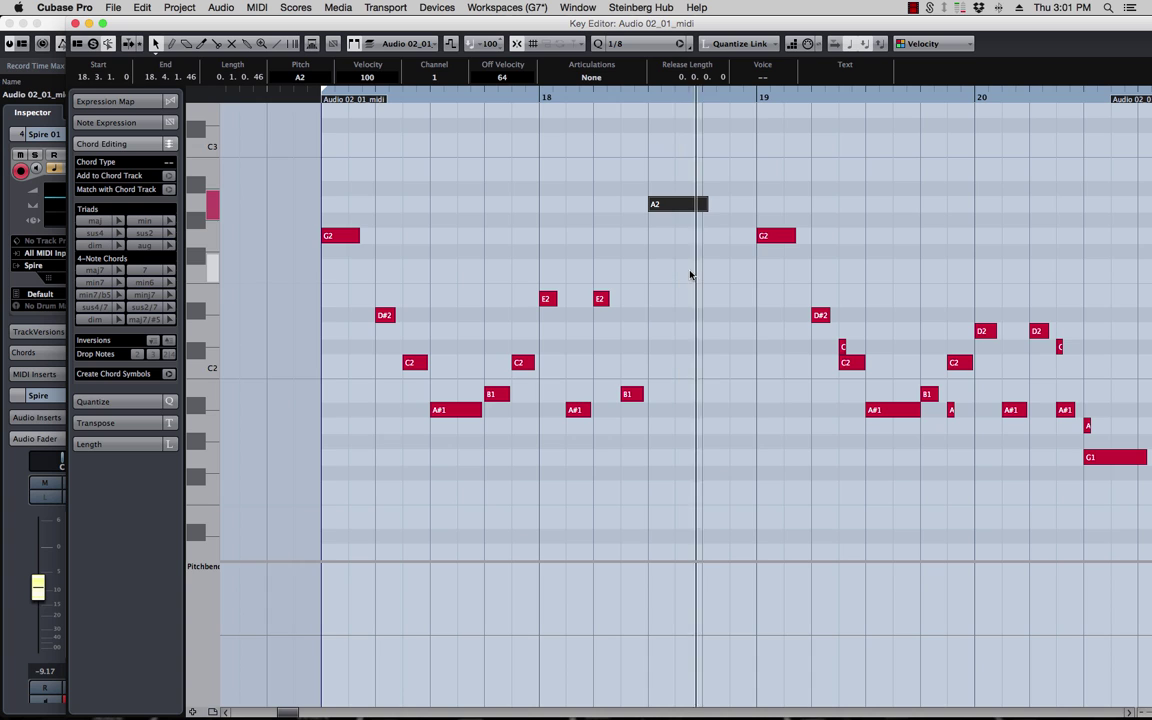
Step: Lower the long A2 note in bar 18 to G2 and close the Key Editor
drag(677, 208, 712, 252)
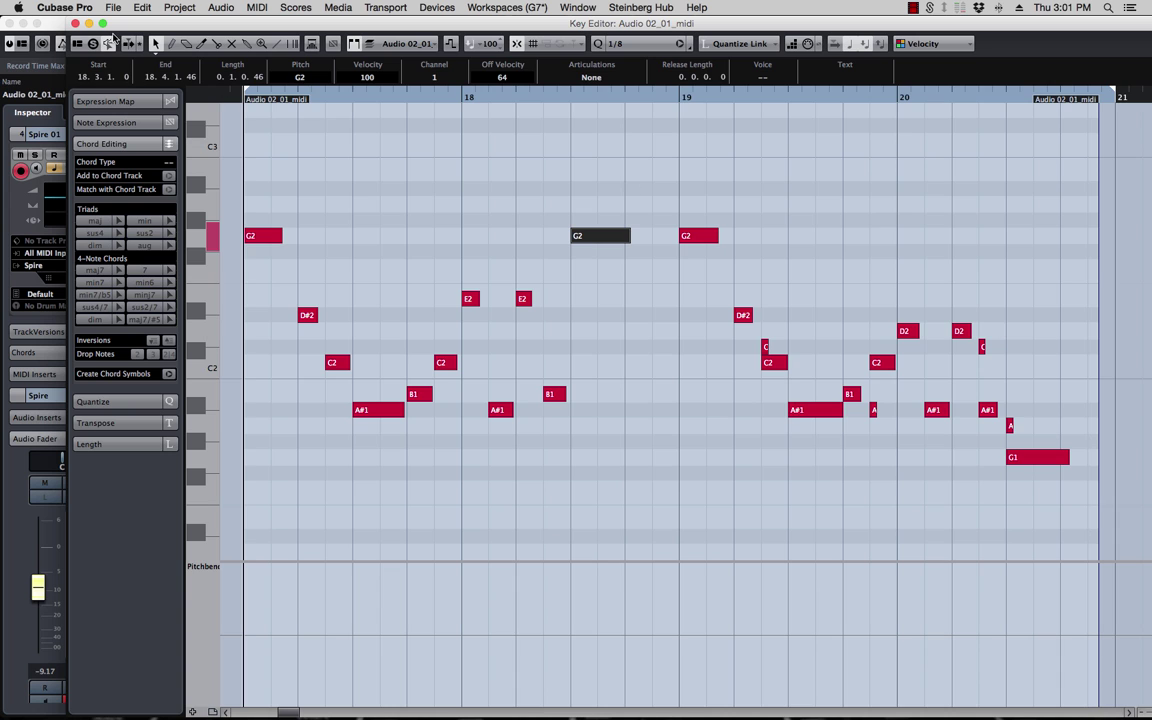
click(74, 22)
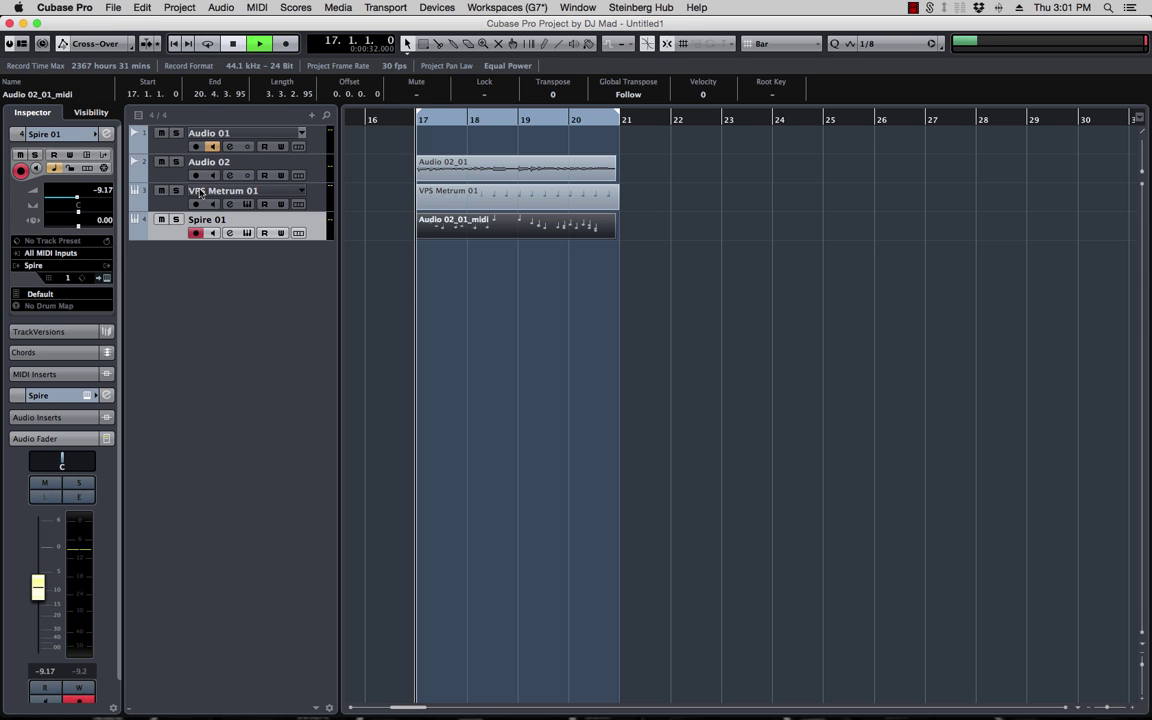
Step: Select the Audio 02 track, raise its volume to 6.02, and play the arrangement from bar 17
click(240, 166)
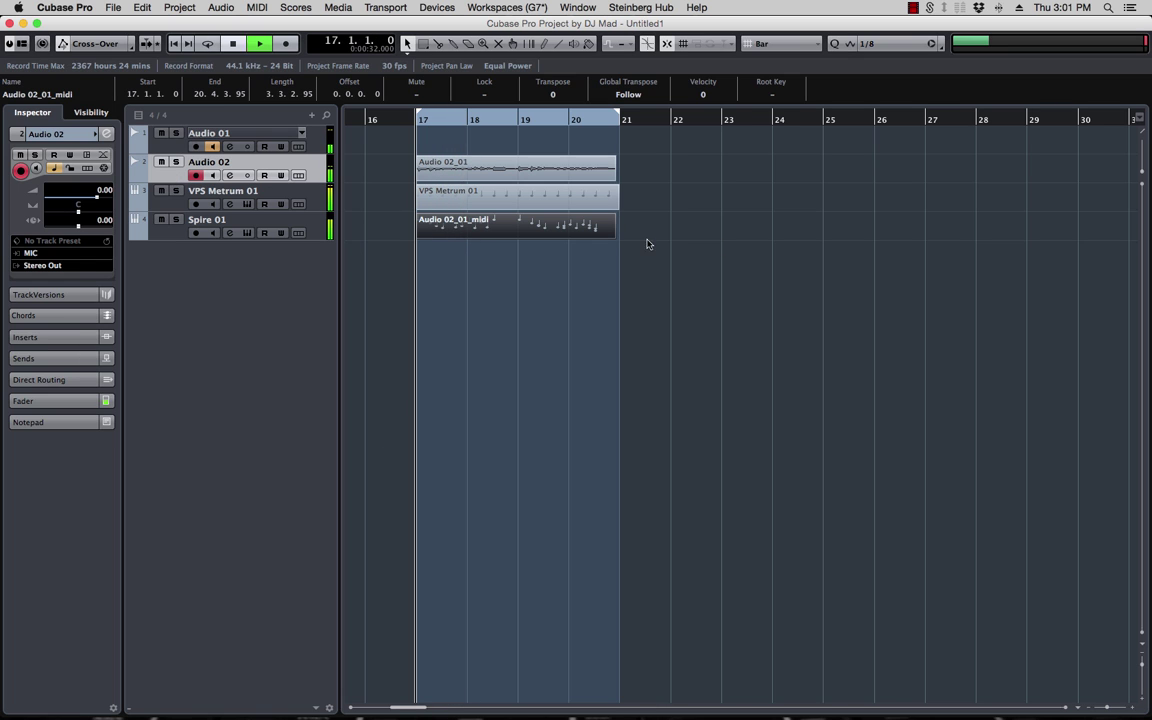
key(space)
key(space)
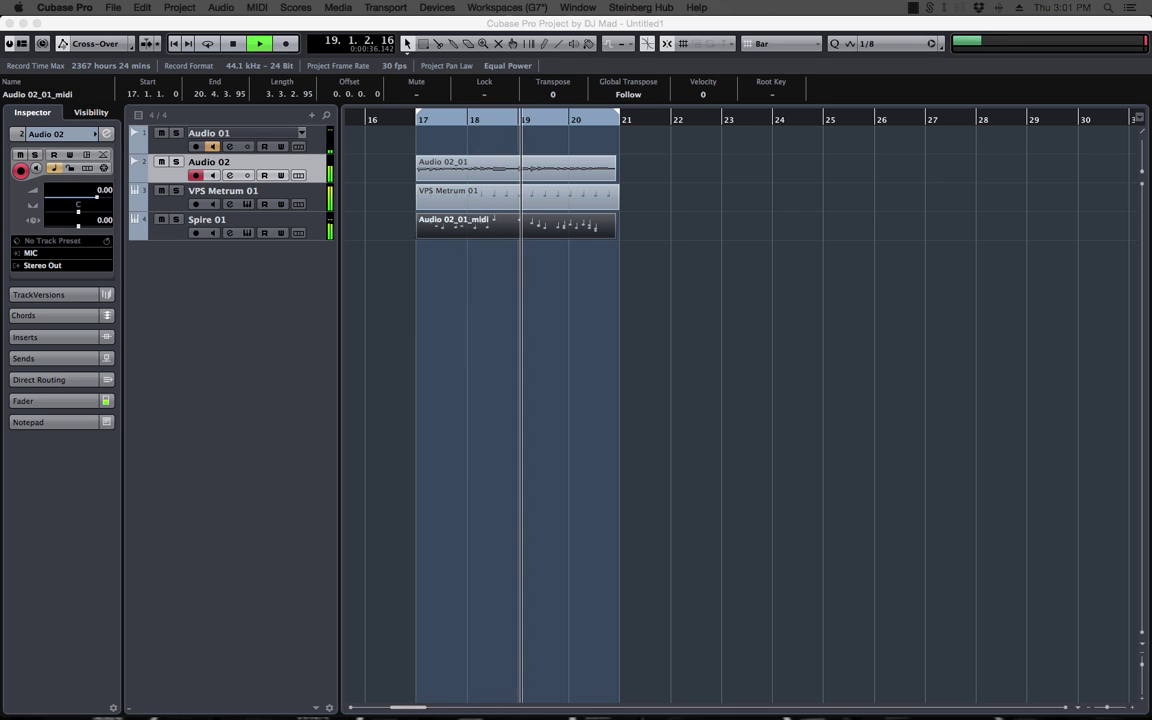
key(space)
key(space)
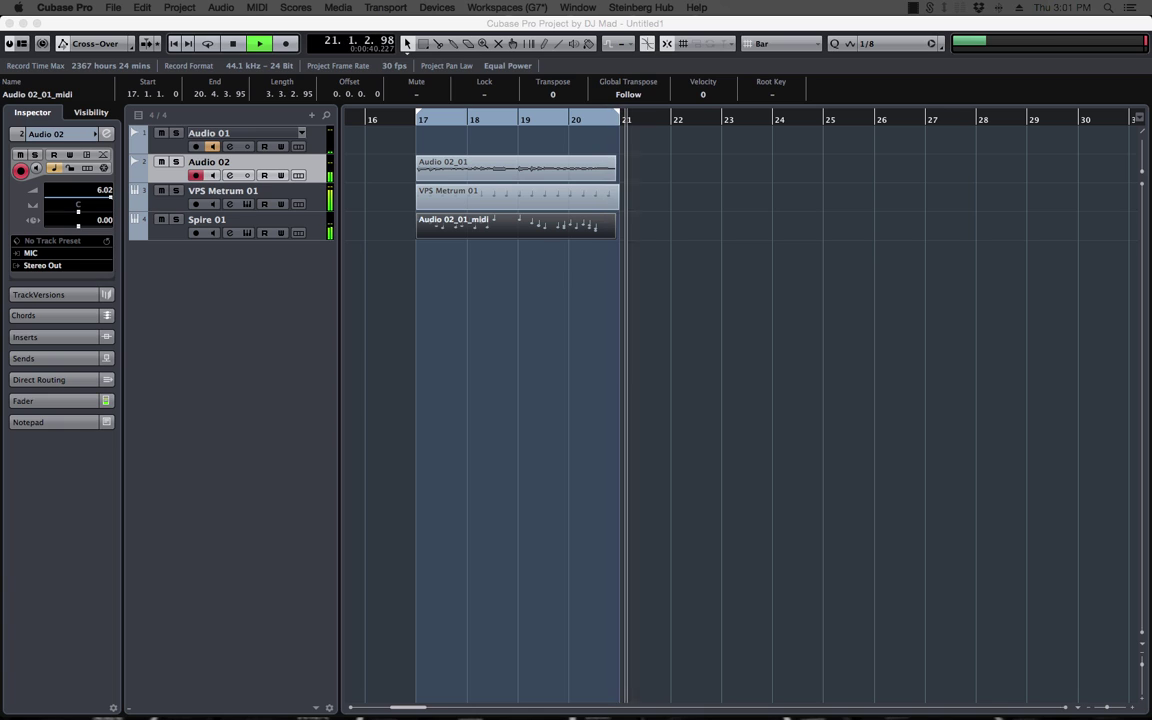
key(space)
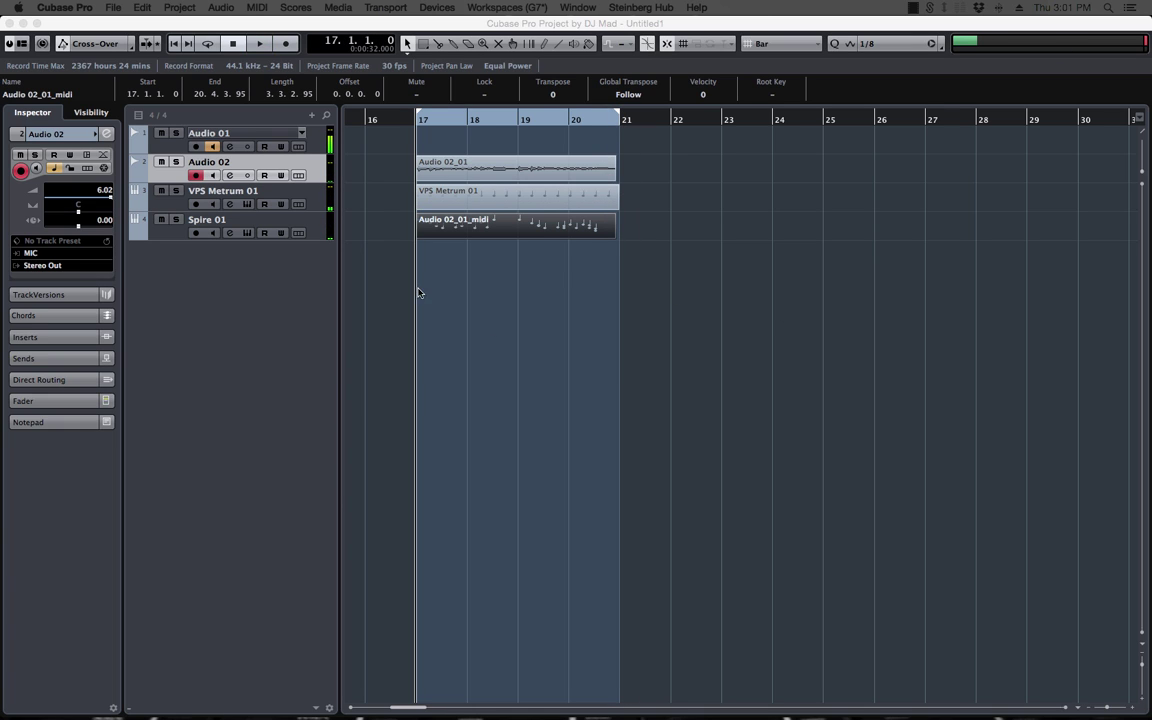
click(555, 192)
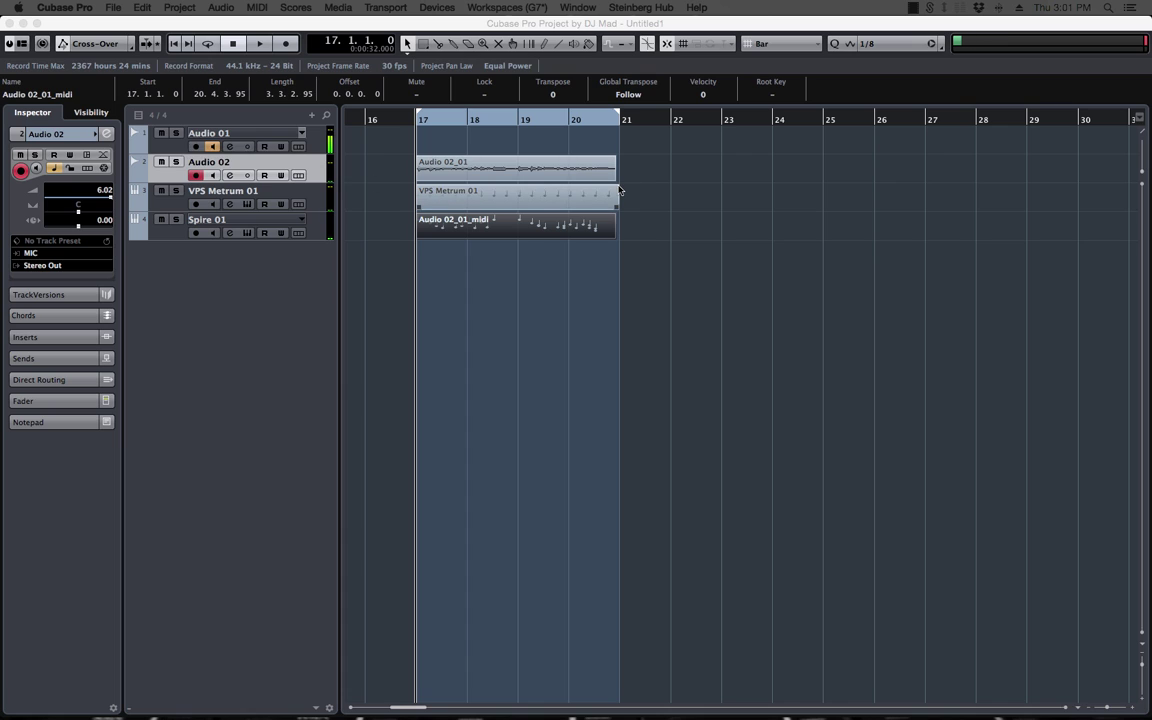